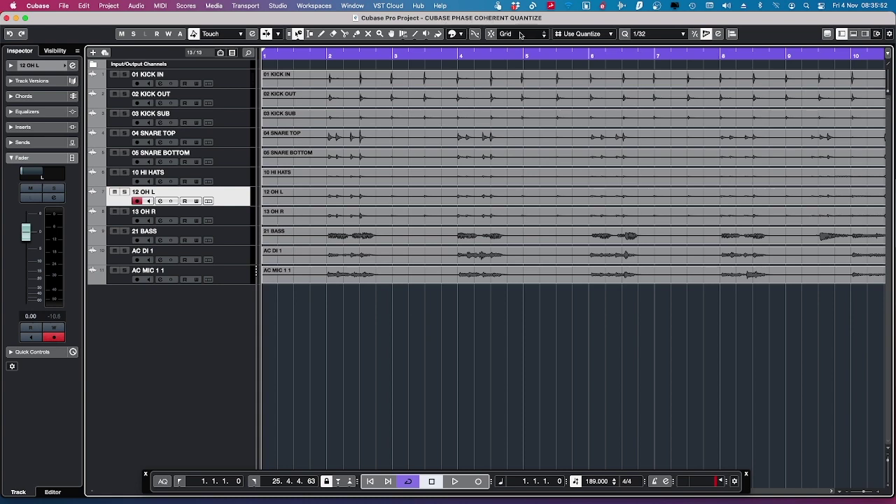
Place the project cursor at the start of bar 2 to check where the first hits fall
{"action": "left_click", "coordinate": [326, 54]}
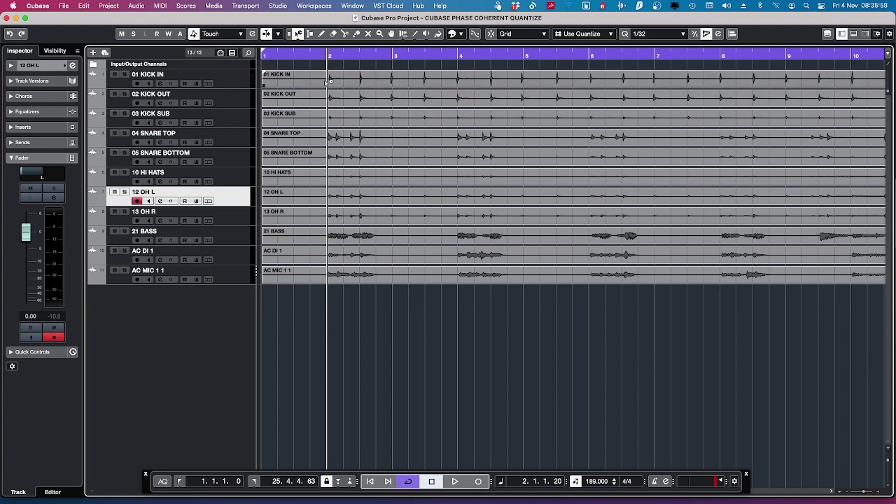
{"action": "left_click", "coordinate": [293, 56]}
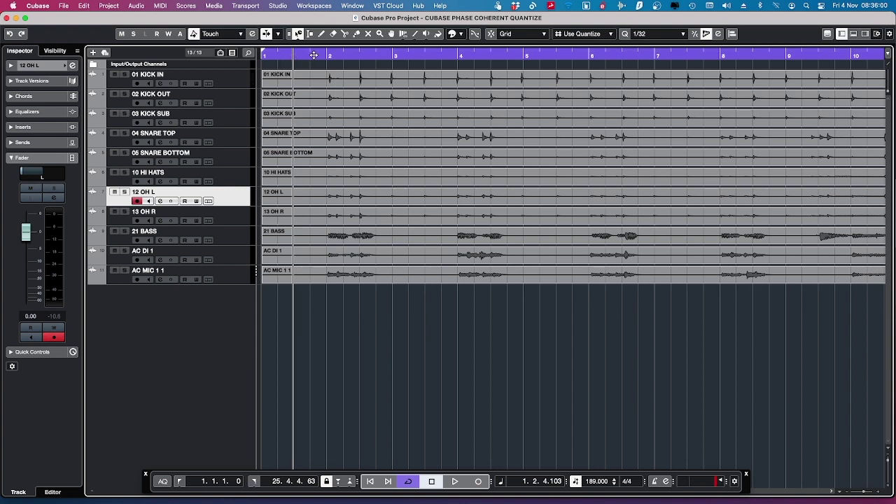
{"action": "left_click", "coordinate": [327, 56]}
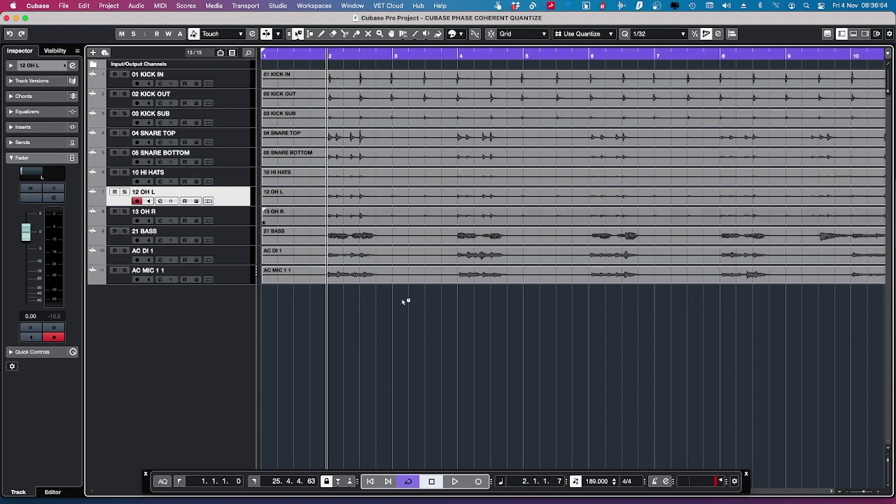
Play the multitrack recording from bar 1 with the full length of all events in view
{"action": "left_click", "coordinate": [370, 481]}
{"action": "key", "text": "g"}
{"action": "key", "text": "g"}
{"action": "key", "text": "g"}
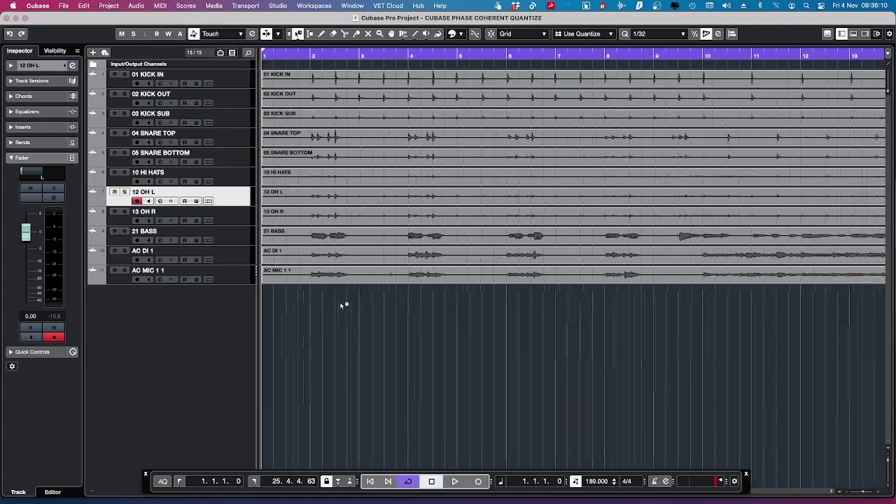
{"action": "key", "text": "g"}
{"action": "key", "text": "h"}
{"action": "key", "text": "h"}
{"action": "key", "text": "h"}
{"action": "key", "text": "g"}
{"action": "key", "text": "g"}
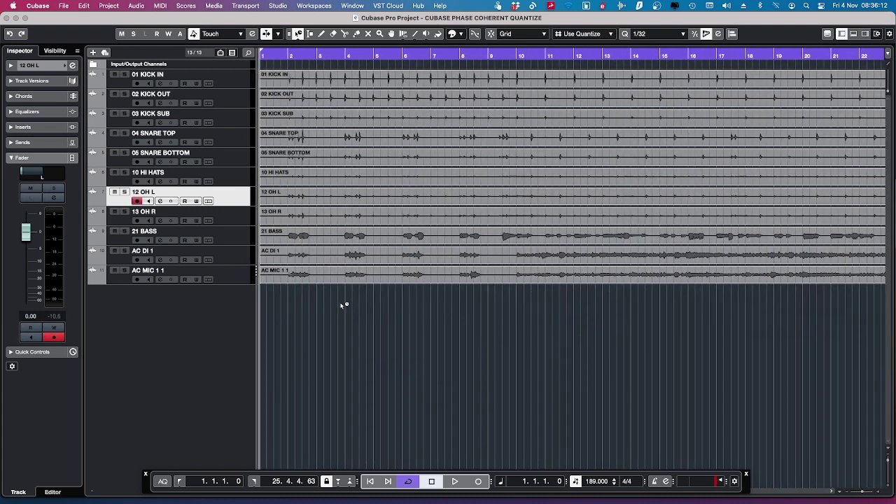
{"action": "key", "text": "h"}
{"action": "key", "text": "g"}
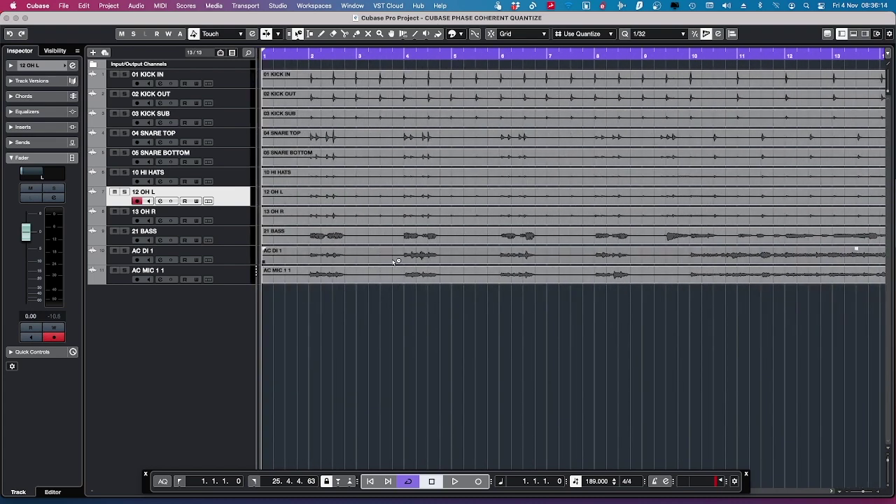
{"action": "key", "text": "g"}
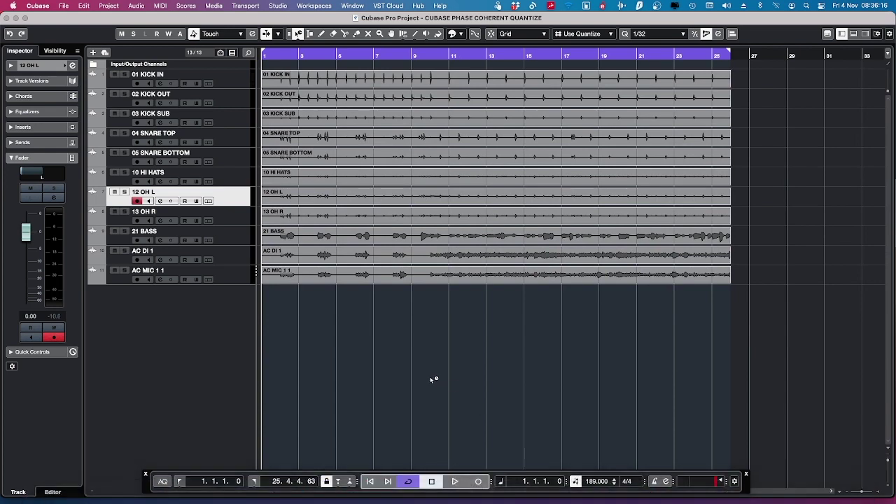
{"action": "left_click", "coordinate": [454, 482]}
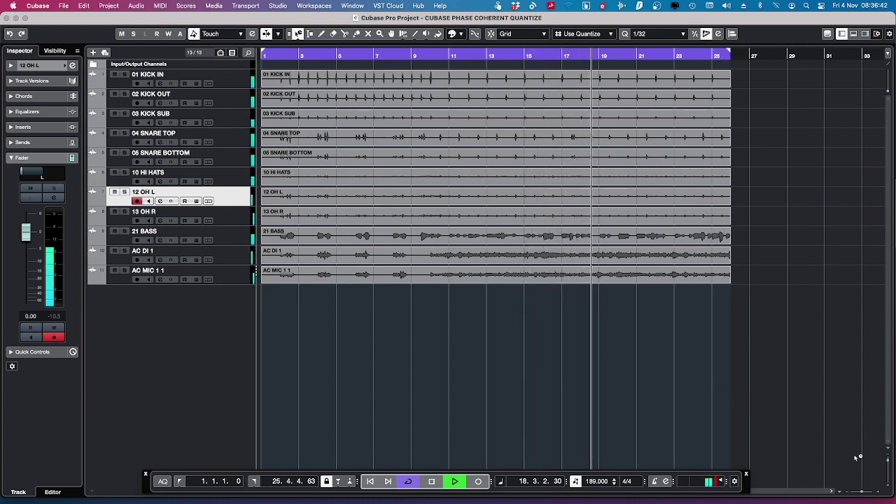
Lower the Stereo Out fader to -1.60 dB in the MixConsole and close the mixer
{"action": "key", "text": "F3"}
{"action": "scroll", "coordinate": [560, 305], "scroll_direction": "right", "scroll_amount": 3}
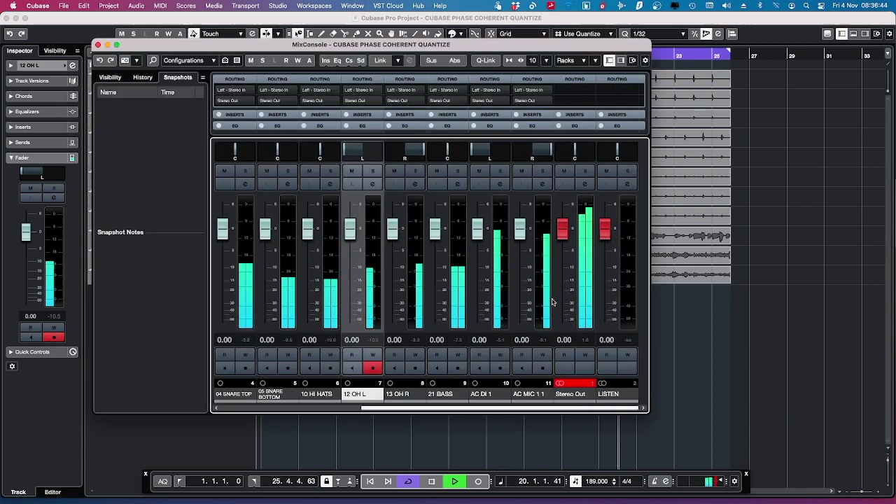
{"action": "left_click_drag", "start_coordinate": [566, 236], "coordinate": [567, 247]}
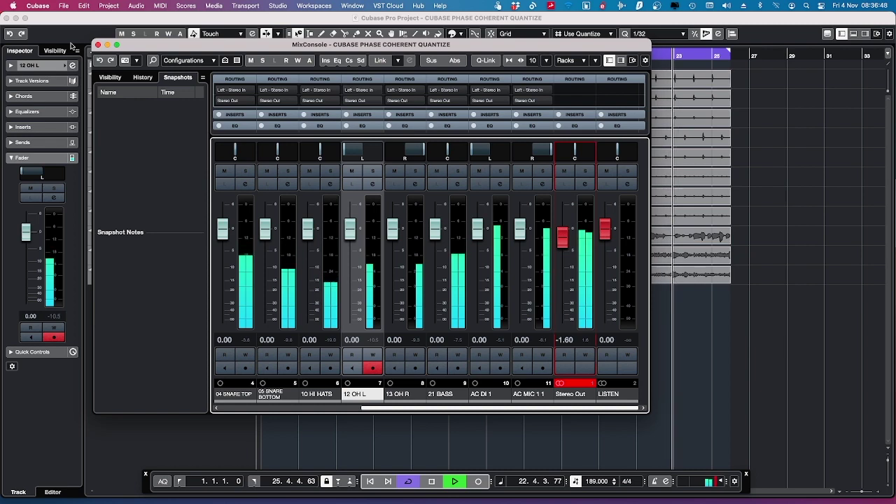
{"action": "key", "text": "F3"}
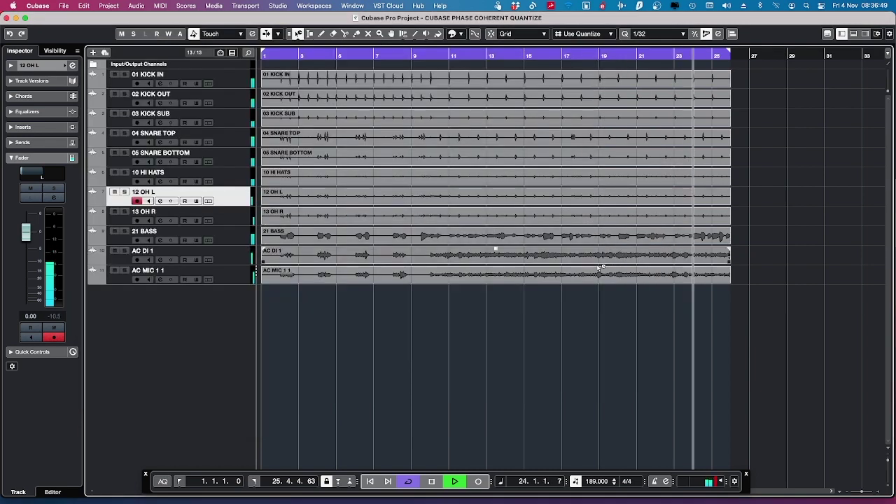
Stop playback and examine the kick, snare and bass hits against the bar lines from bar 2 to about bar 13
{"action": "left_click", "coordinate": [642, 283]}
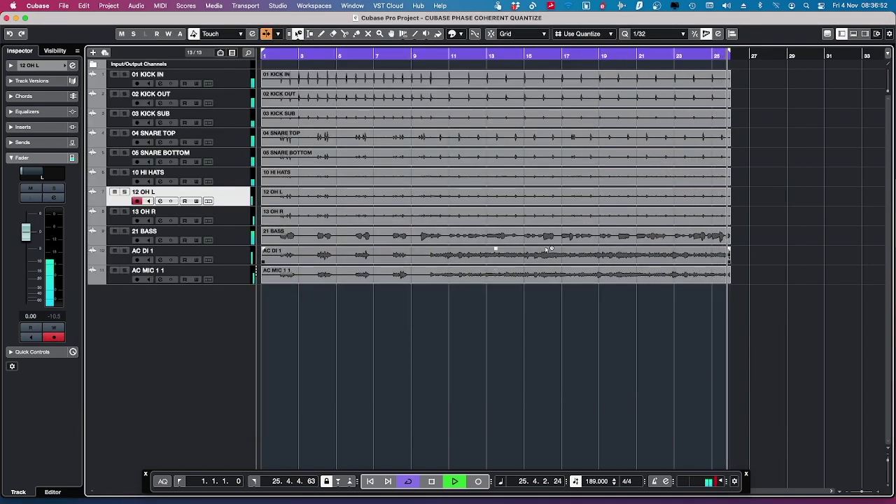
{"action": "key", "text": "h"}
{"action": "key", "text": "h"}
{"action": "key", "text": "h"}
{"action": "key", "text": "h"}
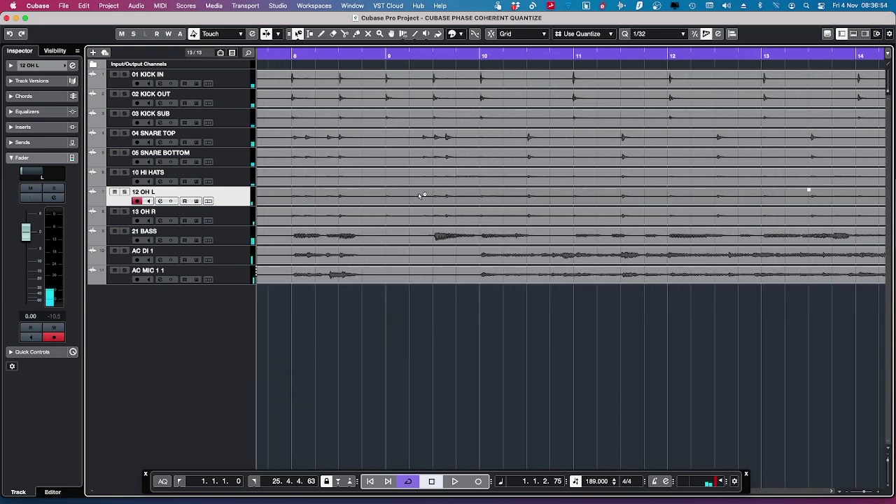
{"action": "key", "text": "h"}
{"action": "key", "text": "h"}
{"action": "key", "text": "h"}
{"action": "key", "text": "h"}
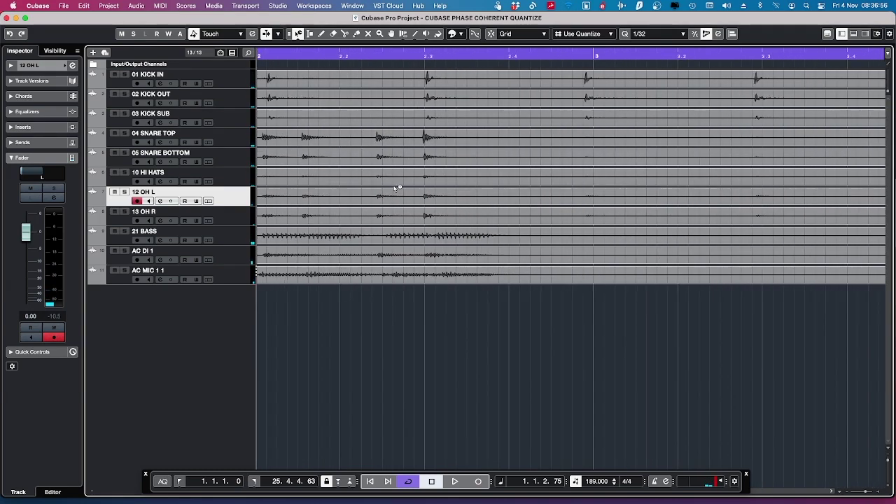
{"action": "scroll", "coordinate": [391, 170], "scroll_direction": "left", "scroll_amount": 1}
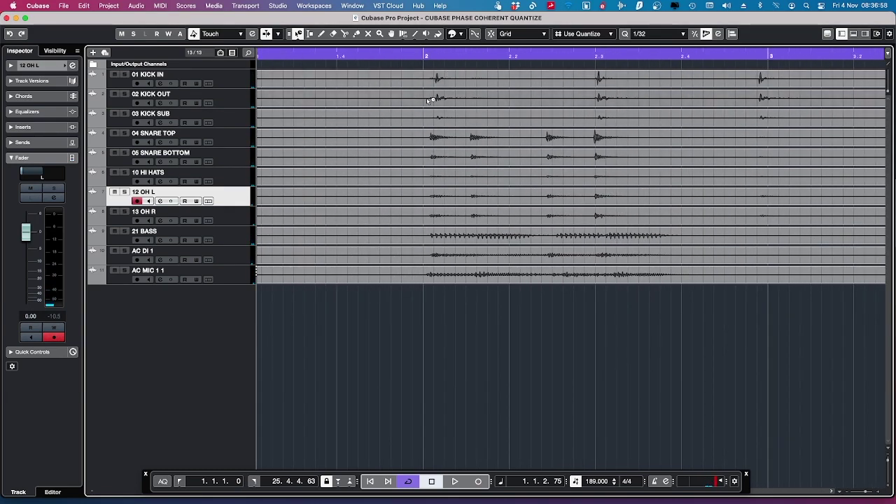
{"action": "scroll", "coordinate": [439, 99], "scroll_direction": "right", "scroll_amount": 5}
{"action": "scroll", "coordinate": [439, 99], "scroll_direction": "down", "scroll_amount": 3}
{"action": "scroll", "coordinate": [545, 108], "scroll_direction": "right", "scroll_amount": 4}
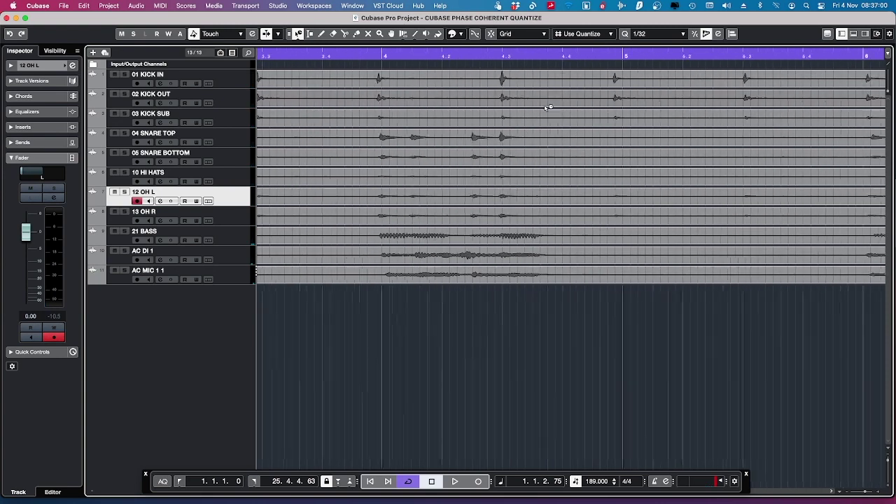
{"action": "scroll", "coordinate": [547, 108], "scroll_direction": "down", "scroll_amount": 3}
{"action": "scroll", "coordinate": [547, 108], "scroll_direction": "right", "scroll_amount": 9}
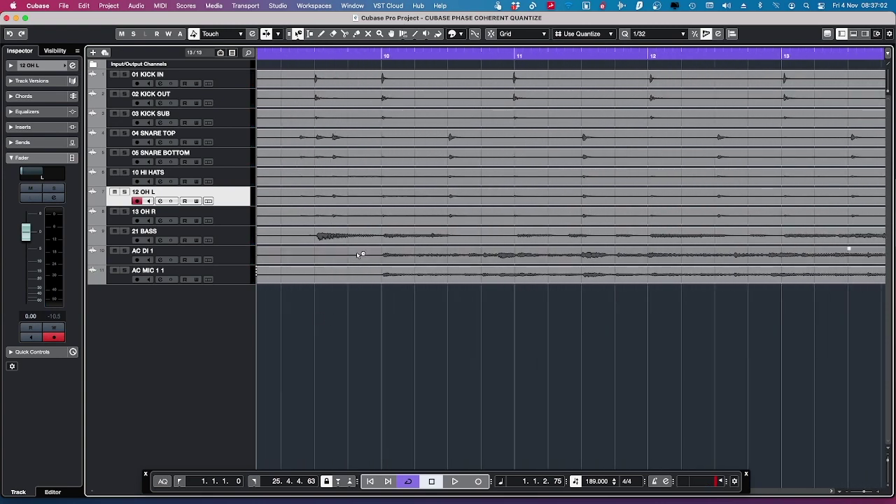
{"action": "key", "text": "g"}
{"action": "key", "text": "g"}
{"action": "key", "text": "g"}
{"action": "key", "text": "g"}
{"action": "key", "text": "g"}
{"action": "key", "text": "g"}
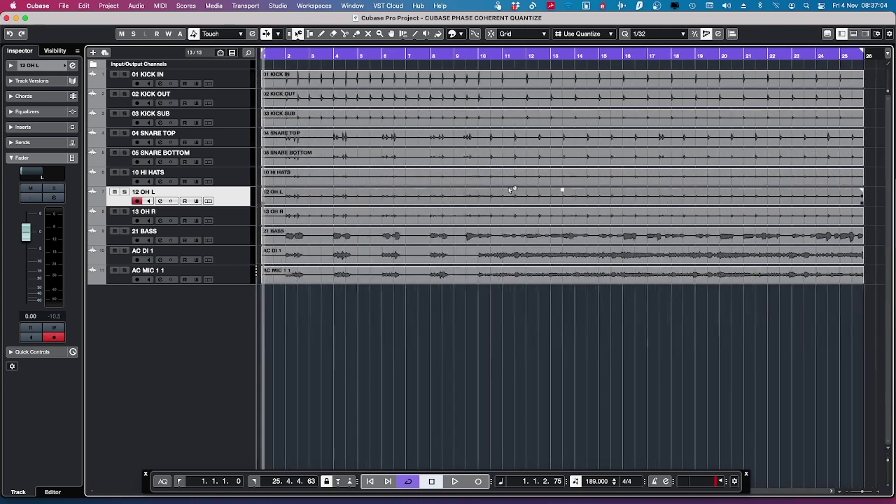
Open the 01 KICK IN event for sample editing and expand its Hitpoints settings
{"action": "left_click", "coordinate": [230, 80]}
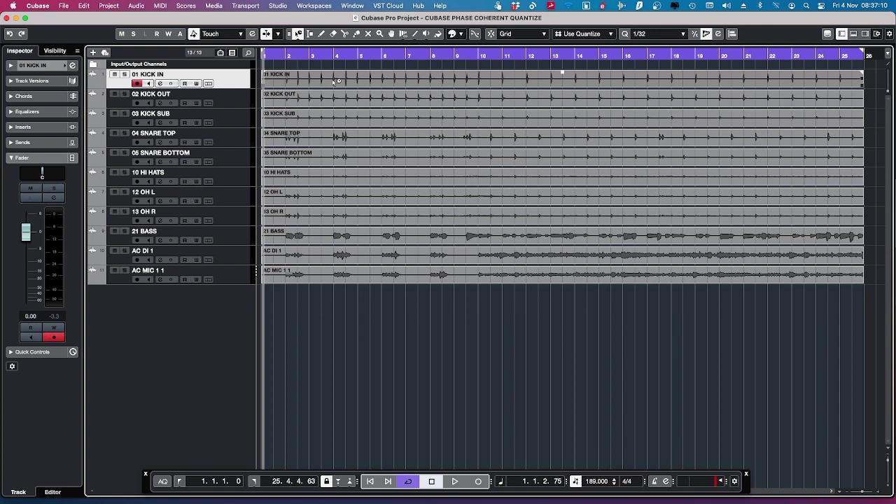
{"action": "left_click", "coordinate": [336, 82]}
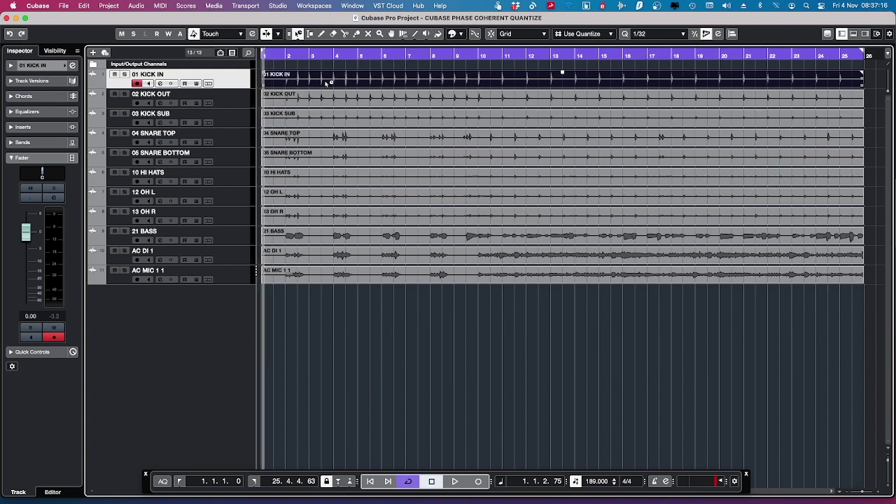
{"action": "double_click", "coordinate": [326, 83]}
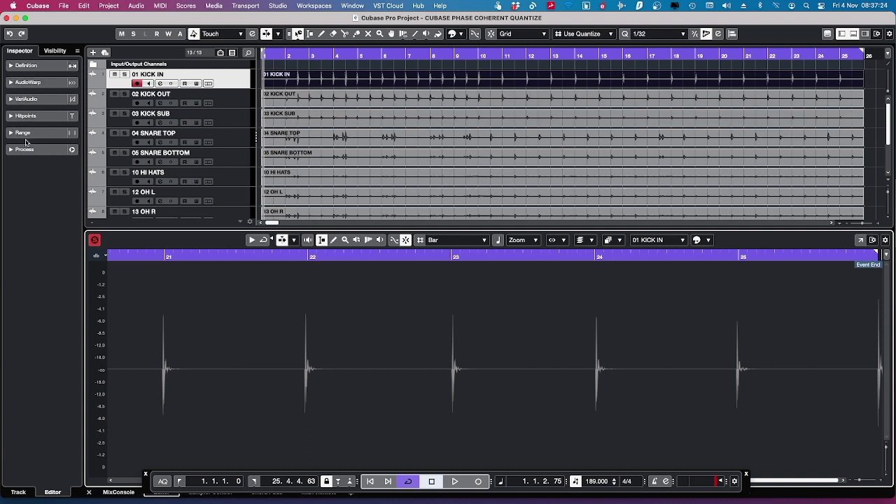
{"action": "left_click", "coordinate": [10, 116]}
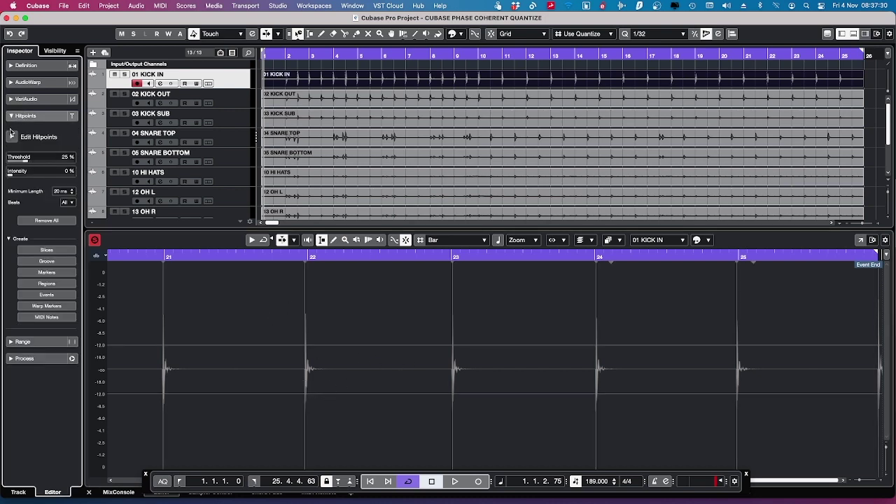
Examine how the hitpoints line up with the kick transients, focusing on the hits around bars 2 and 3
{"action": "scroll", "coordinate": [384, 322], "scroll_direction": "up", "scroll_amount": 2}
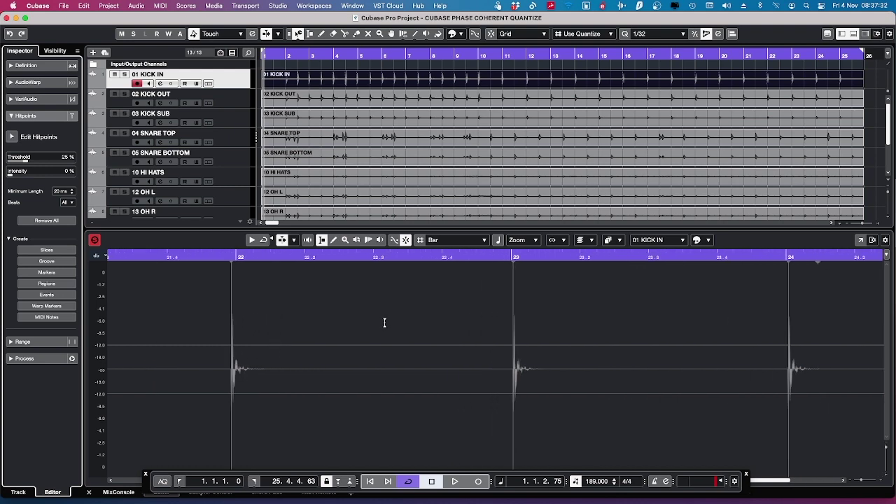
{"action": "scroll", "coordinate": [385, 322], "scroll_direction": "down", "scroll_amount": 4}
{"action": "scroll", "coordinate": [383, 322], "scroll_direction": "left", "scroll_amount": 10}
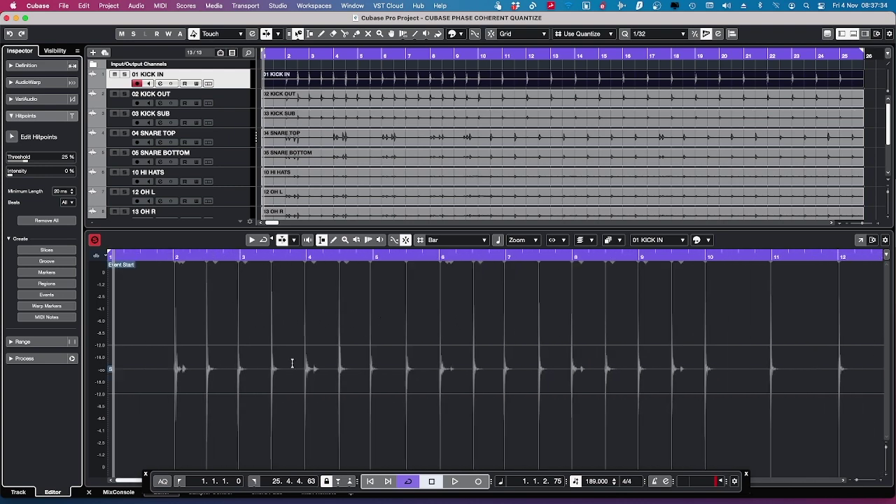
{"action": "scroll", "coordinate": [292, 363], "scroll_direction": "up", "scroll_amount": 6}
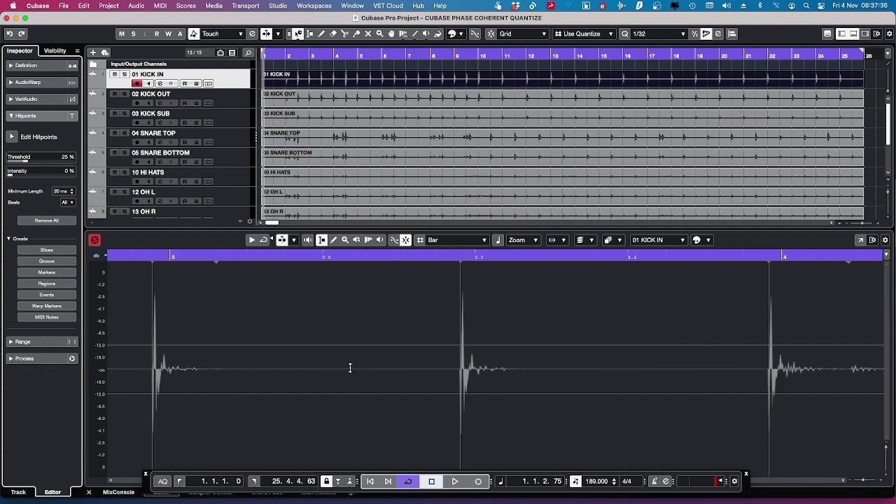
{"action": "scroll", "coordinate": [349, 368], "scroll_direction": "left", "scroll_amount": 10}
{"action": "scroll", "coordinate": [347, 367], "scroll_direction": "right", "scroll_amount": 4}
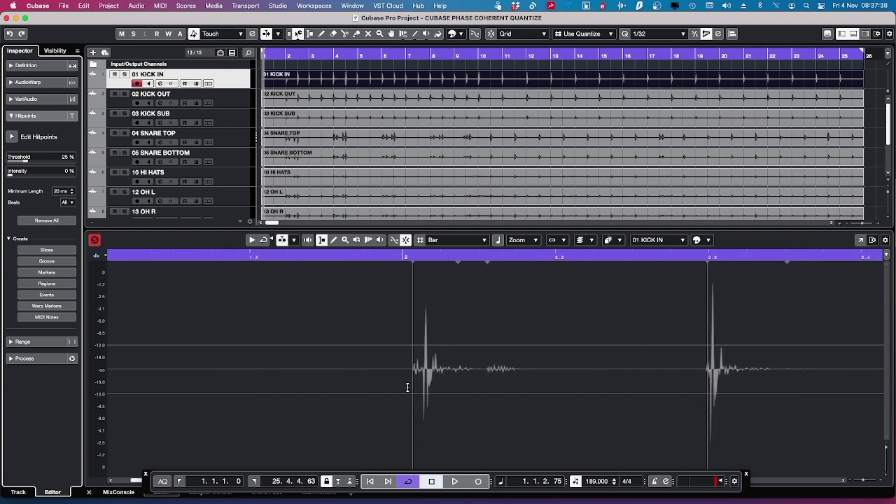
{"action": "scroll", "coordinate": [414, 387], "scroll_direction": "down", "scroll_amount": 2}
{"action": "scroll", "coordinate": [415, 387], "scroll_direction": "right", "scroll_amount": 2}
{"action": "scroll", "coordinate": [414, 387], "scroll_direction": "up", "scroll_amount": 4}
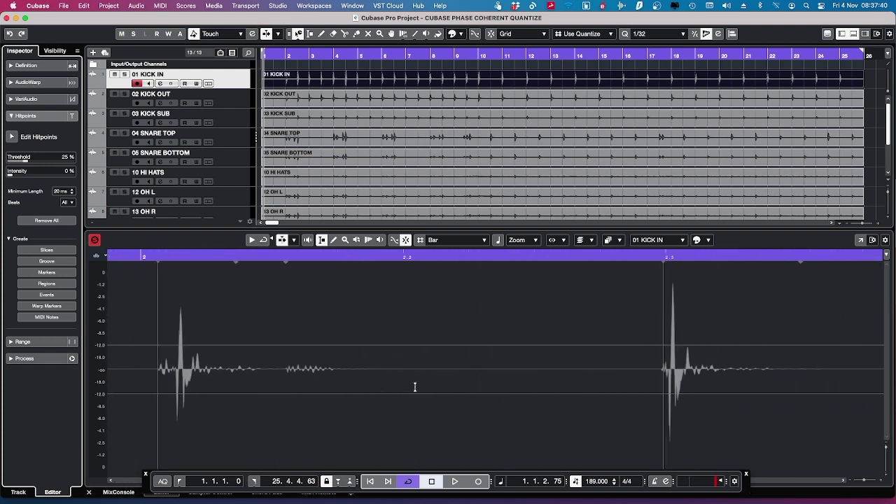
{"action": "scroll", "coordinate": [266, 376], "scroll_direction": "left", "scroll_amount": 3}
{"action": "scroll", "coordinate": [274, 361], "scroll_direction": "down", "scroll_amount": 2}
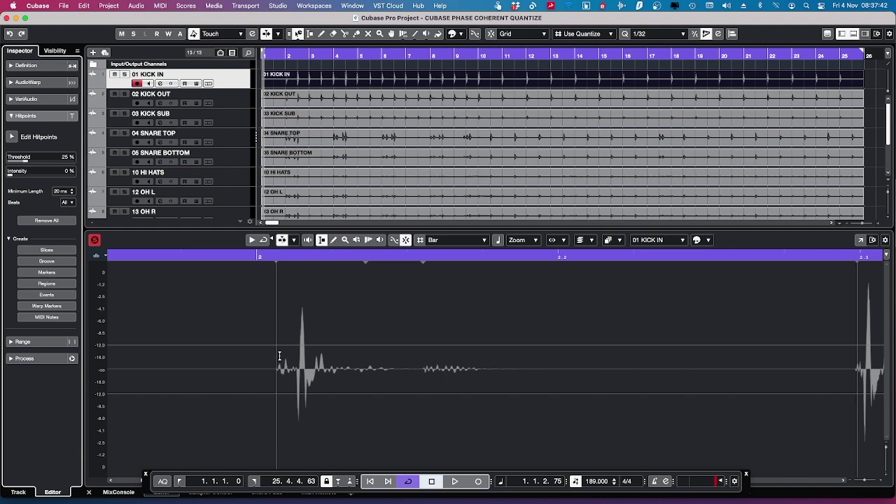
{"action": "scroll", "coordinate": [372, 372], "scroll_direction": "down", "scroll_amount": 4}
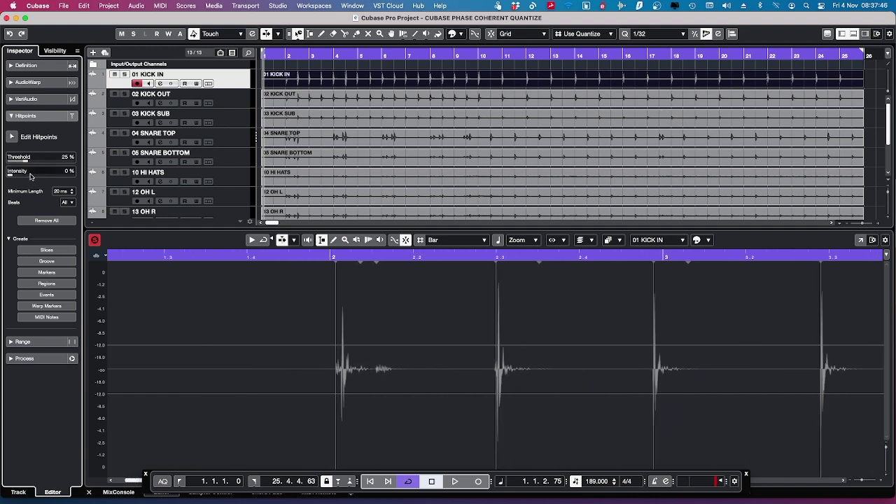
Turn on Edit Hitpoints and audition the kick slices one by one from bar 2 to about bar 5
{"action": "left_click", "coordinate": [11, 137]}
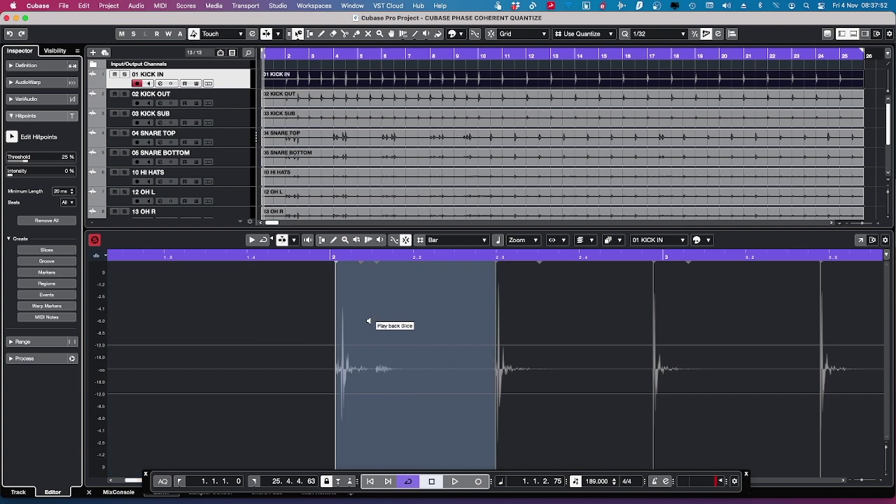
{"action": "left_click", "coordinate": [371, 322]}
{"action": "left_click", "coordinate": [537, 361]}
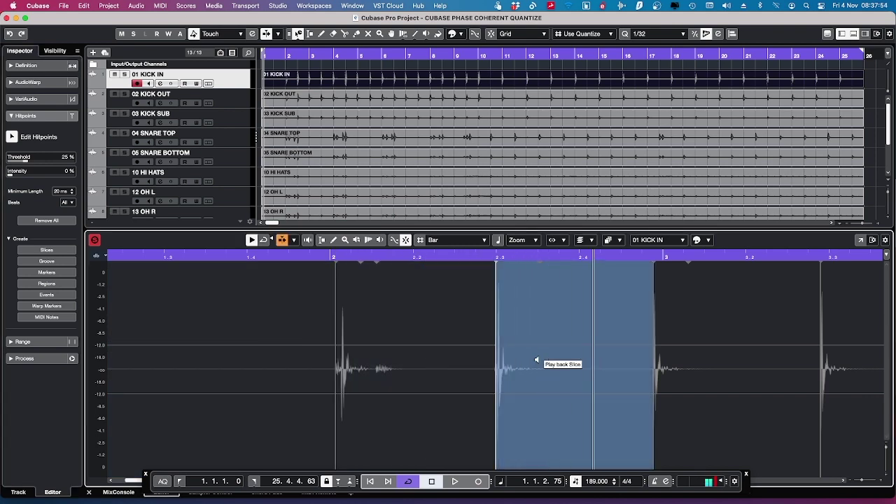
{"action": "left_click", "coordinate": [709, 370]}
{"action": "scroll", "coordinate": [700, 370], "scroll_direction": "right", "scroll_amount": 4}
{"action": "left_click", "coordinate": [689, 369]}
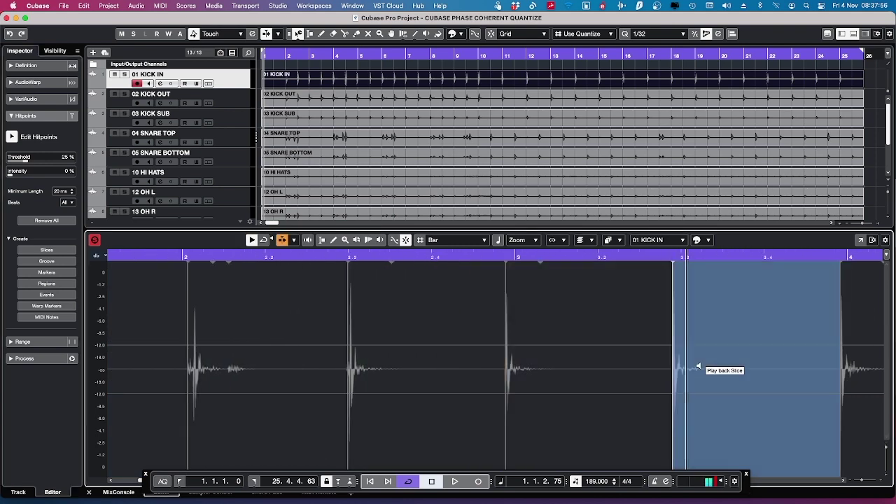
{"action": "scroll", "coordinate": [700, 370], "scroll_direction": "right", "scroll_amount": 4}
{"action": "left_click", "coordinate": [749, 359]}
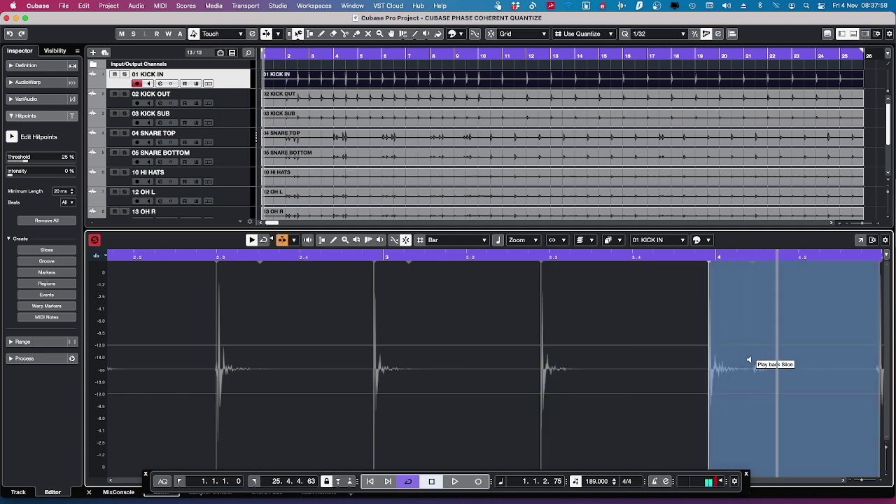
{"action": "scroll", "coordinate": [734, 364], "scroll_direction": "right", "scroll_amount": 10}
{"action": "left_click", "coordinate": [585, 334]}
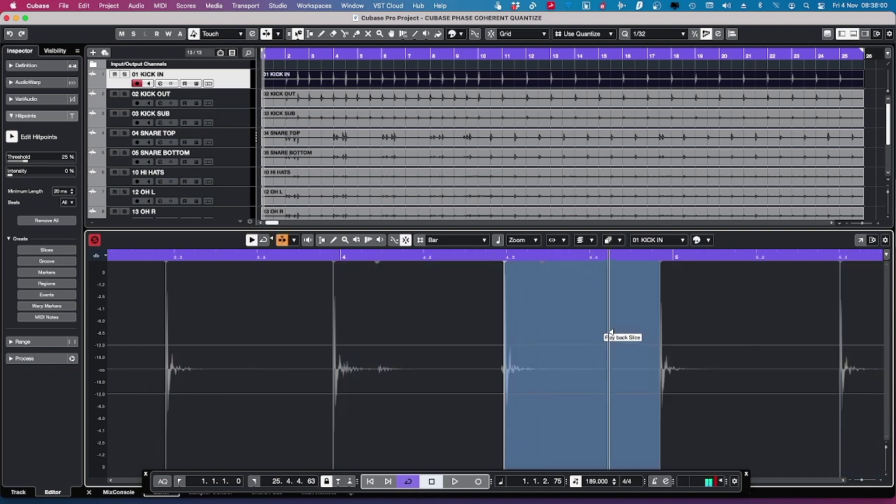
{"action": "left_click", "coordinate": [714, 349]}
{"action": "scroll", "coordinate": [700, 353], "scroll_direction": "right", "scroll_amount": 15}
{"action": "scroll", "coordinate": [706, 355], "scroll_direction": "down", "scroll_amount": 5}
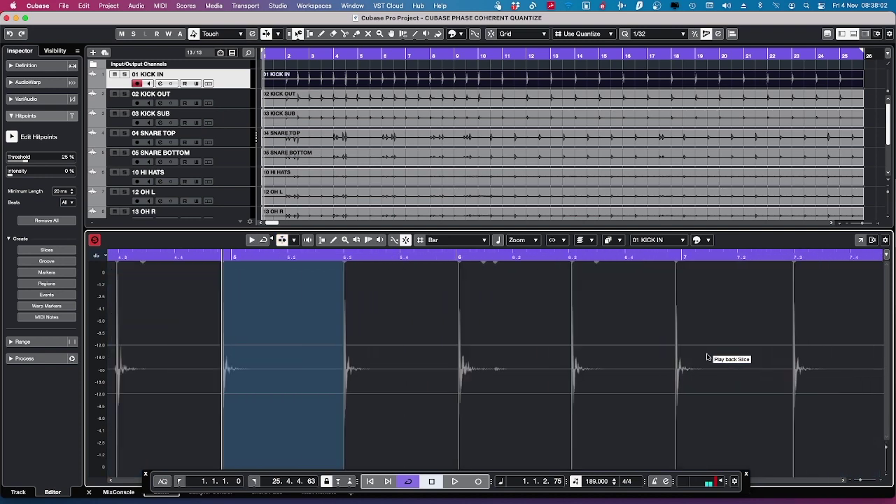
Audition individual kick slices from bar 6 to bar 10 to check that their hitpoints fall on the transients
{"action": "scroll", "coordinate": [703, 354], "scroll_direction": "right", "scroll_amount": 7}
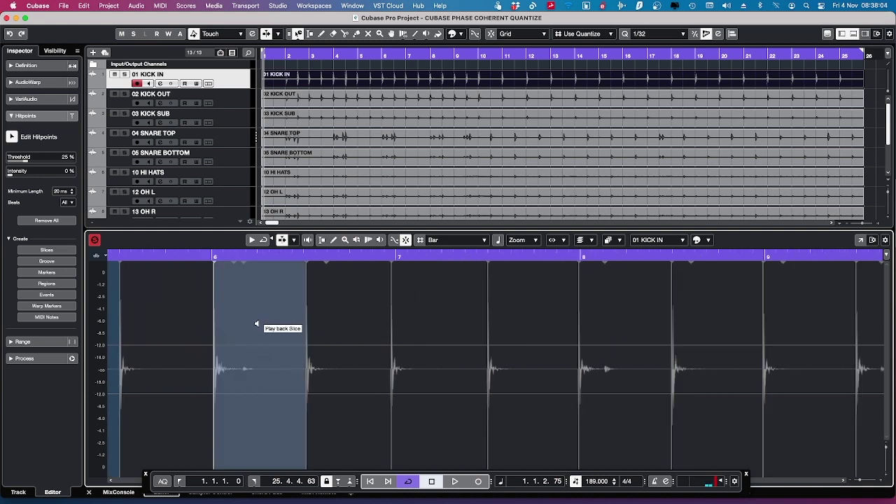
{"action": "left_click", "coordinate": [235, 378]}
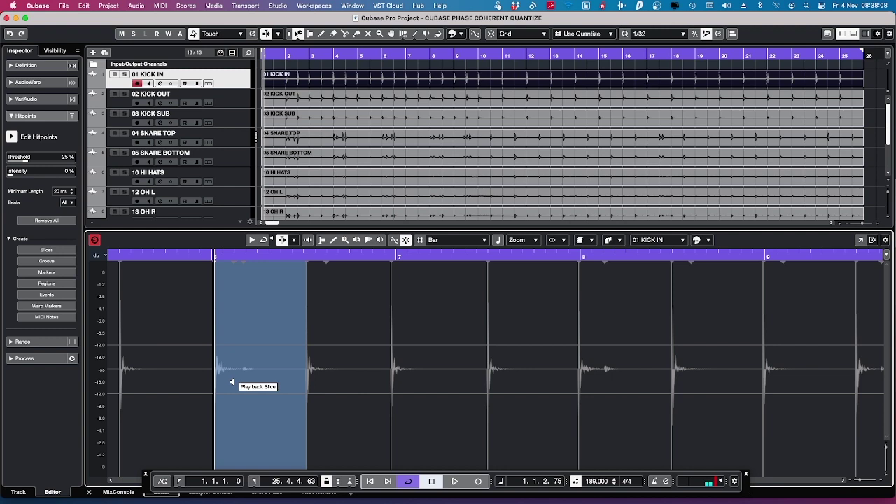
{"action": "left_click", "coordinate": [231, 382]}
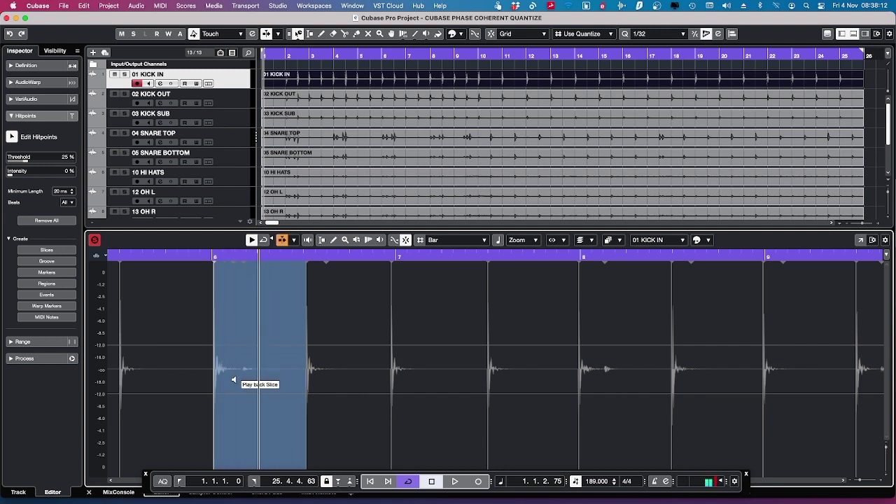
{"action": "left_click", "coordinate": [606, 387]}
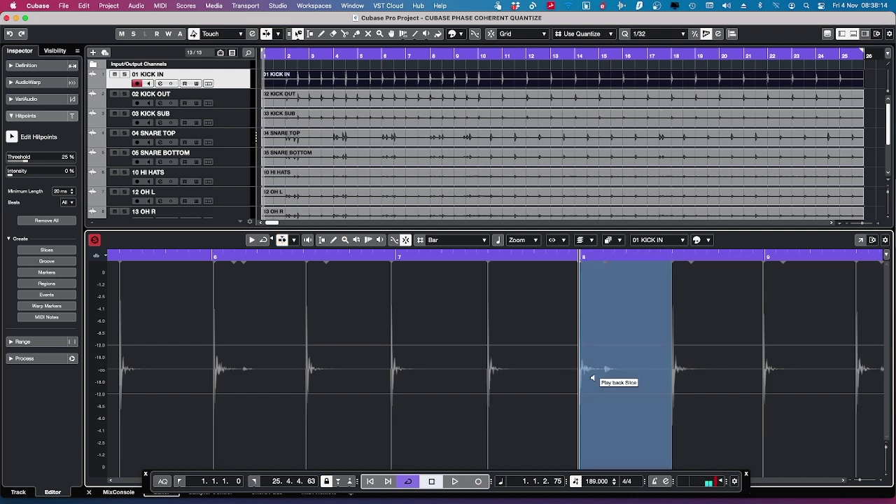
{"action": "scroll", "coordinate": [591, 364], "scroll_direction": "right", "scroll_amount": 1}
{"action": "scroll", "coordinate": [574, 370], "scroll_direction": "right", "scroll_amount": 10}
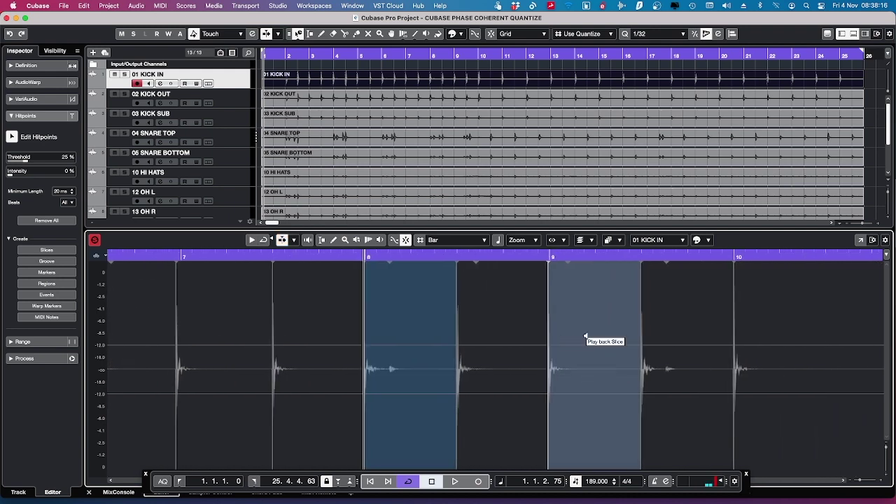
{"action": "left_click", "coordinate": [762, 376]}
Check the remaining kick hitpoints from bar 10 to the end of the event, auditioning slices along the way
{"action": "scroll", "coordinate": [700, 374], "scroll_direction": "right", "scroll_amount": 20}
{"action": "left_click", "coordinate": [550, 386]}
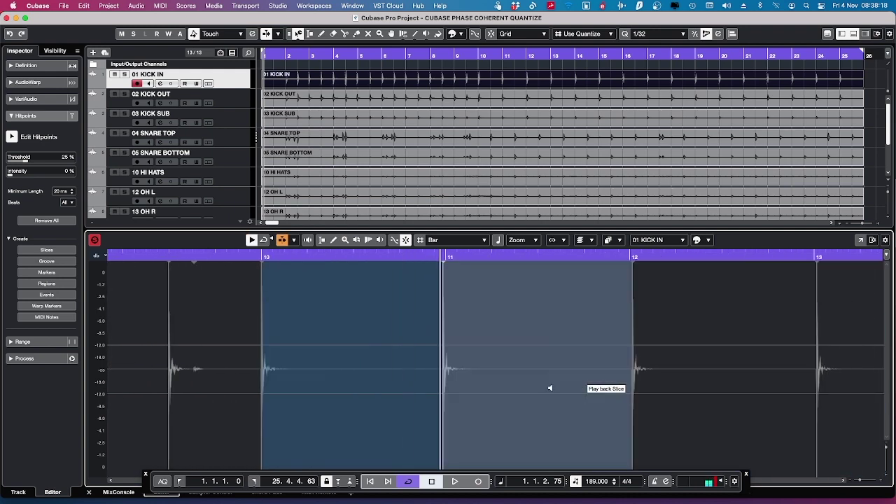
{"action": "left_click", "coordinate": [672, 375]}
{"action": "scroll", "coordinate": [728, 385], "scroll_direction": "down", "scroll_amount": 2}
{"action": "left_click", "coordinate": [658, 375]}
{"action": "scroll", "coordinate": [658, 376], "scroll_direction": "right", "scroll_amount": 8}
{"action": "left_click", "coordinate": [658, 376]}
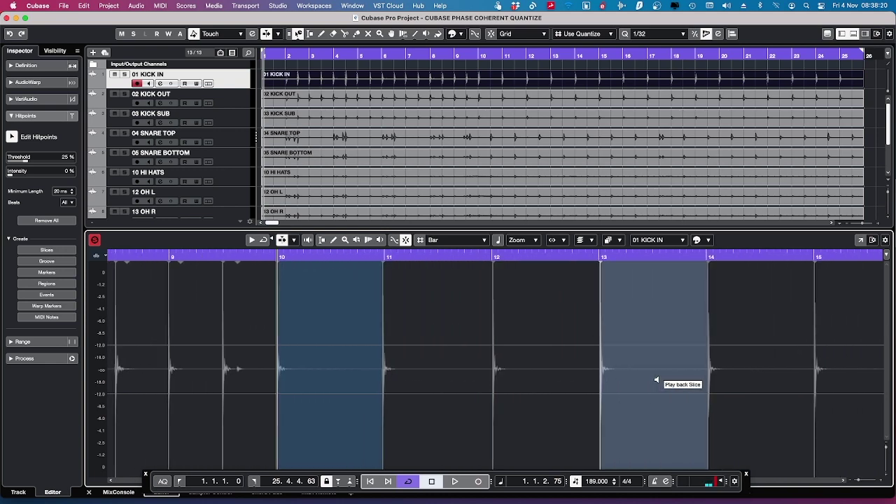
{"action": "left_click", "coordinate": [654, 316]}
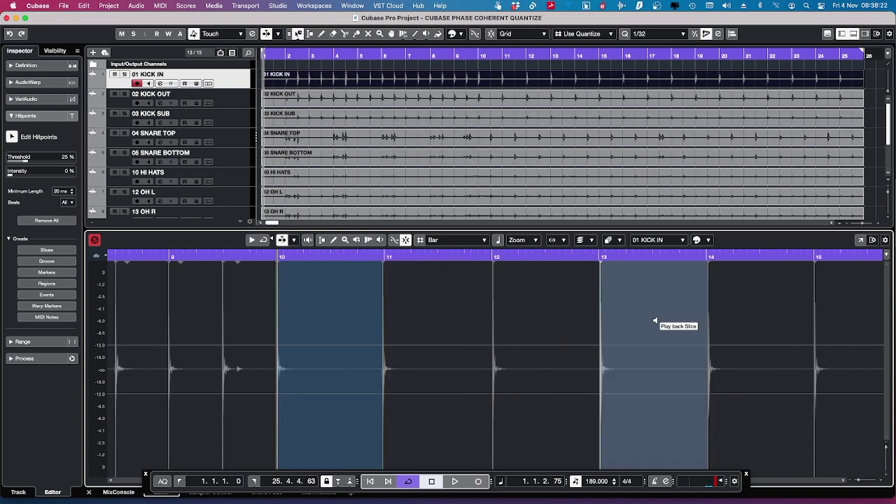
{"action": "scroll", "coordinate": [652, 314], "scroll_direction": "right", "scroll_amount": 20}
{"action": "left_click", "coordinate": [652, 309]}
{"action": "scroll", "coordinate": [658, 297], "scroll_direction": "right", "scroll_amount": 4}
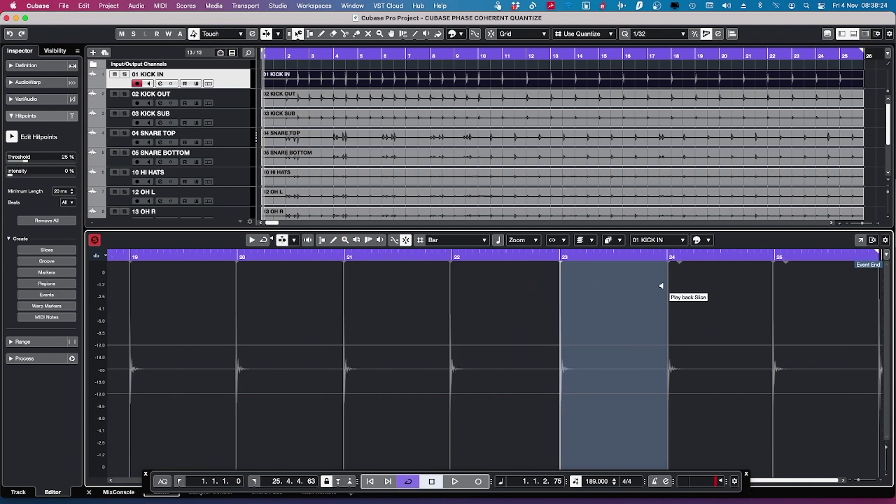
Show the 04 SNARE TOP event in the sample editor and audition its four slices in bar 2
{"action": "left_click", "coordinate": [312, 142]}
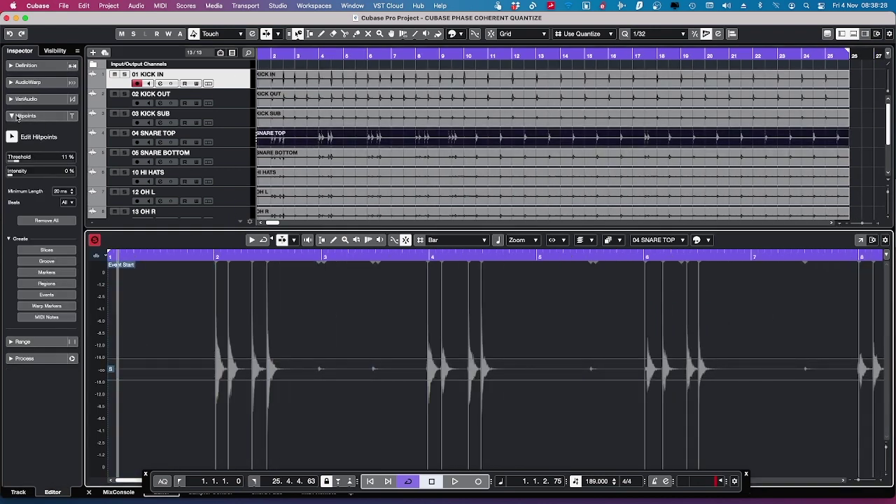
{"action": "left_click", "coordinate": [71, 117]}
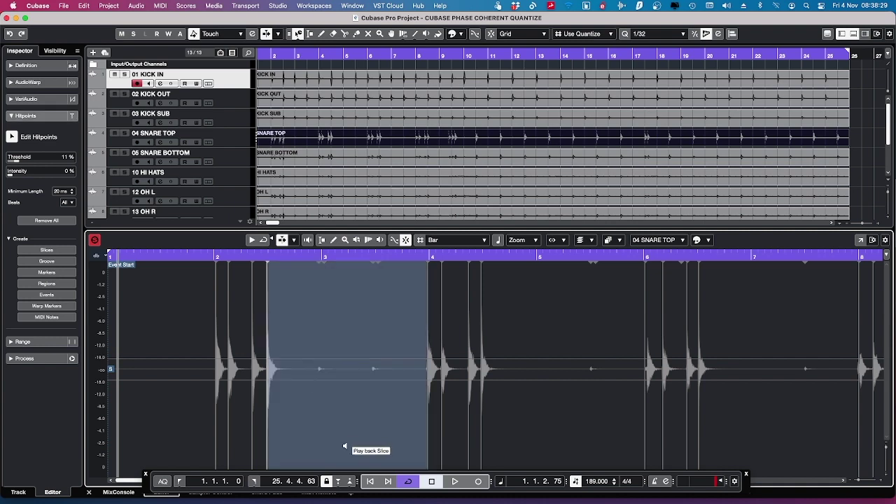
{"action": "left_click", "coordinate": [223, 402]}
{"action": "left_click", "coordinate": [234, 401]}
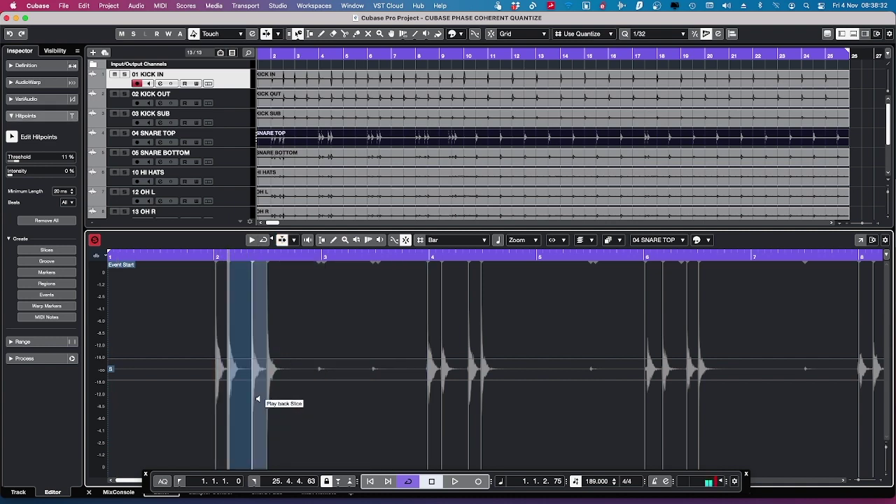
{"action": "left_click", "coordinate": [258, 400]}
{"action": "left_click", "coordinate": [281, 401]}
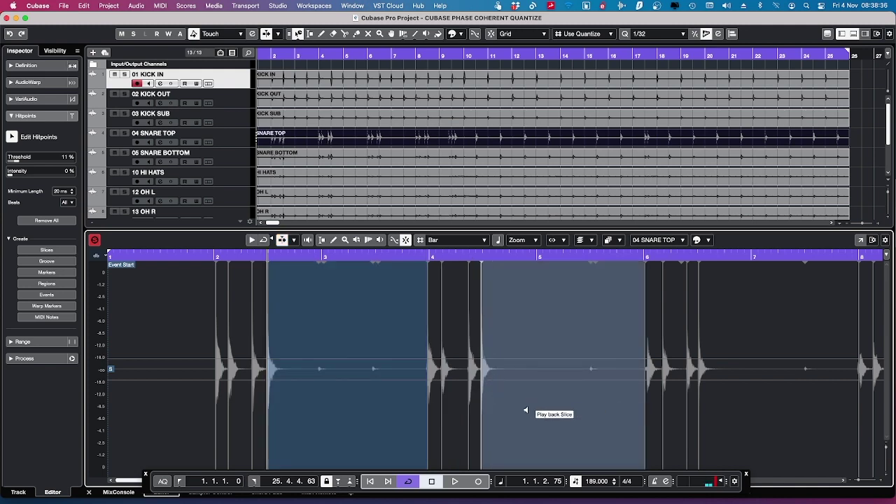
Examine the snare hitpoints between bars 7 and 17, and audition the slice at bar 8 for a misplaced hitpoint
{"action": "scroll", "coordinate": [490, 424], "scroll_direction": "right", "scroll_amount": 3}
{"action": "scroll", "coordinate": [569, 408], "scroll_direction": "down", "scroll_amount": 5}
{"action": "scroll", "coordinate": [565, 411], "scroll_direction": "up", "scroll_amount": 6}
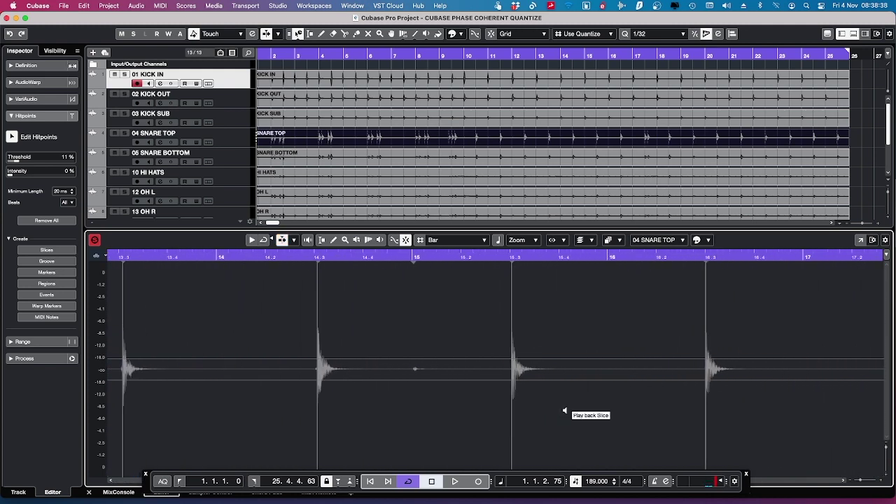
{"action": "scroll", "coordinate": [560, 411], "scroll_direction": "left", "scroll_amount": 6}
{"action": "scroll", "coordinate": [559, 411], "scroll_direction": "down", "scroll_amount": 3}
{"action": "scroll", "coordinate": [464, 404], "scroll_direction": "up", "scroll_amount": 2}
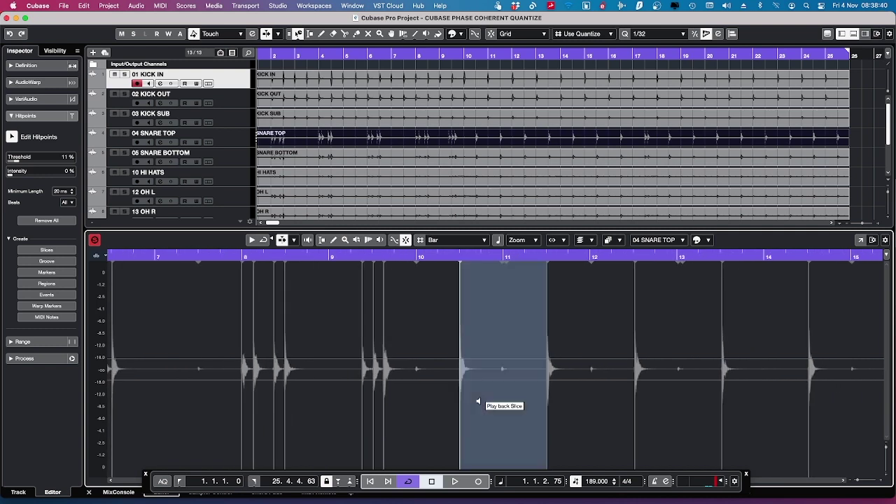
{"action": "scroll", "coordinate": [481, 400], "scroll_direction": "left", "scroll_amount": 3}
{"action": "scroll", "coordinate": [364, 382], "scroll_direction": "up", "scroll_amount": 5}
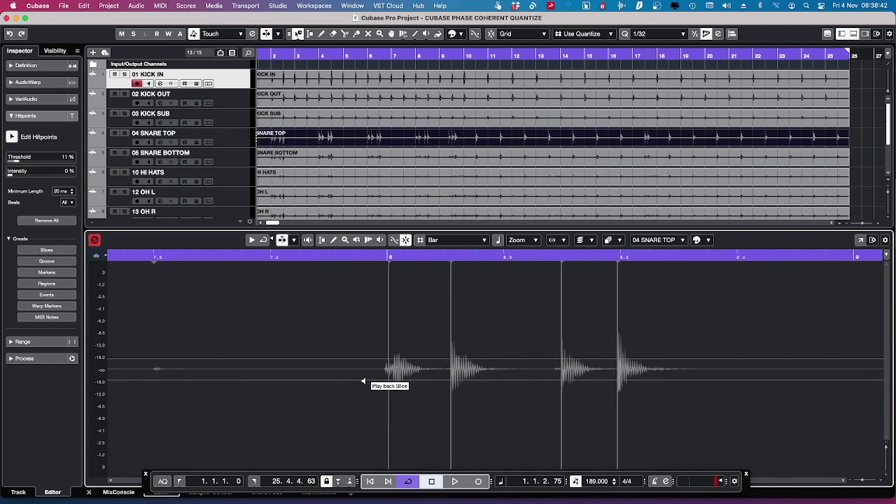
{"action": "left_click", "coordinate": [387, 404]}
{"action": "scroll", "coordinate": [385, 403], "scroll_direction": "up", "scroll_amount": 4}
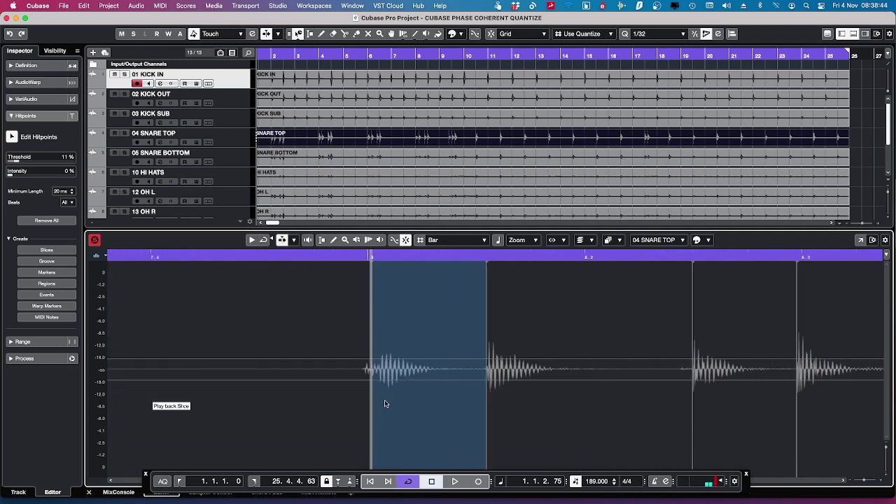
{"action": "scroll", "coordinate": [392, 404], "scroll_direction": "down", "scroll_amount": 4}
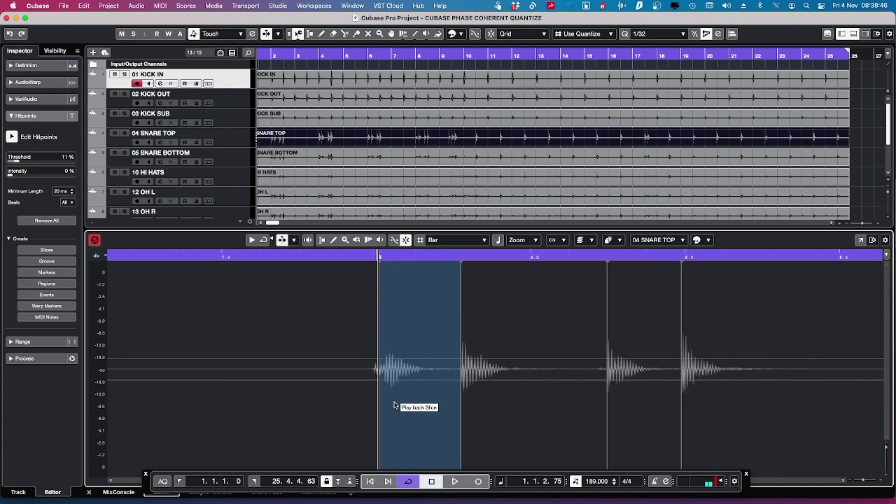
{"action": "scroll", "coordinate": [387, 404], "scroll_direction": "up", "scroll_amount": 6}
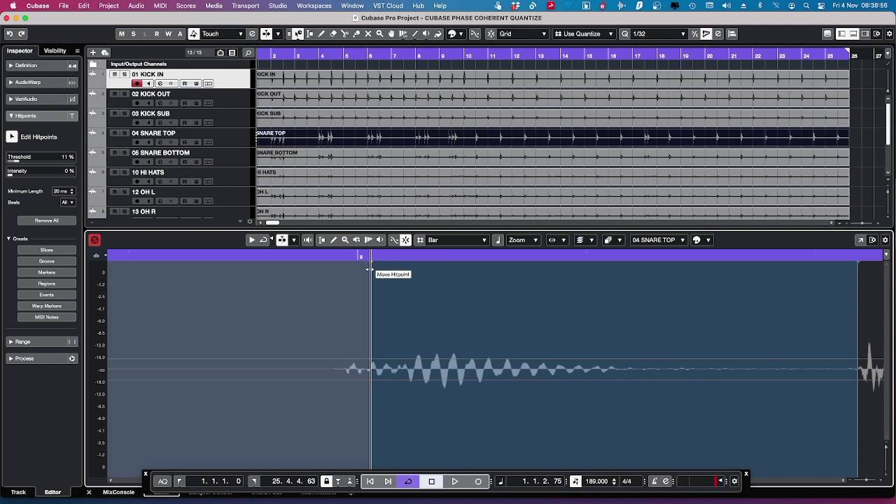
Move the snare hitpoint at bar 8 to the start of the main hit and audition the corrected slice
{"action": "left_click_drag", "start_coordinate": [369, 270], "coordinate": [387, 271]}
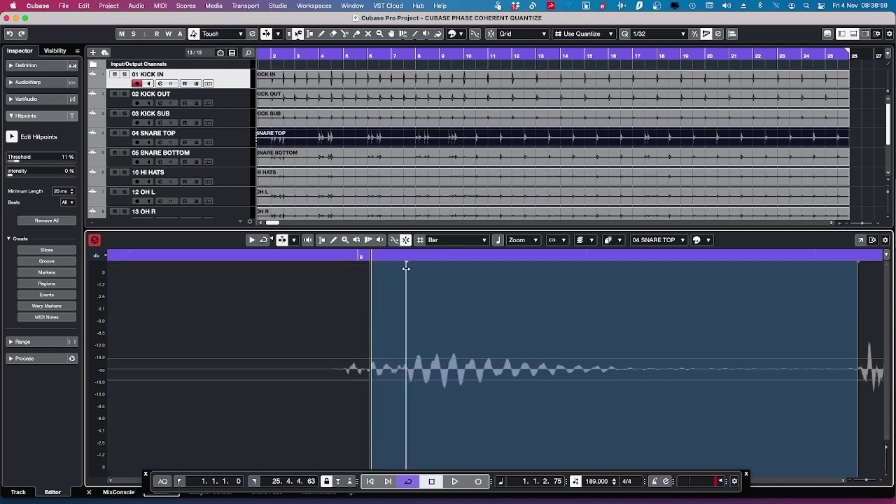
{"action": "left_click", "coordinate": [362, 296]}
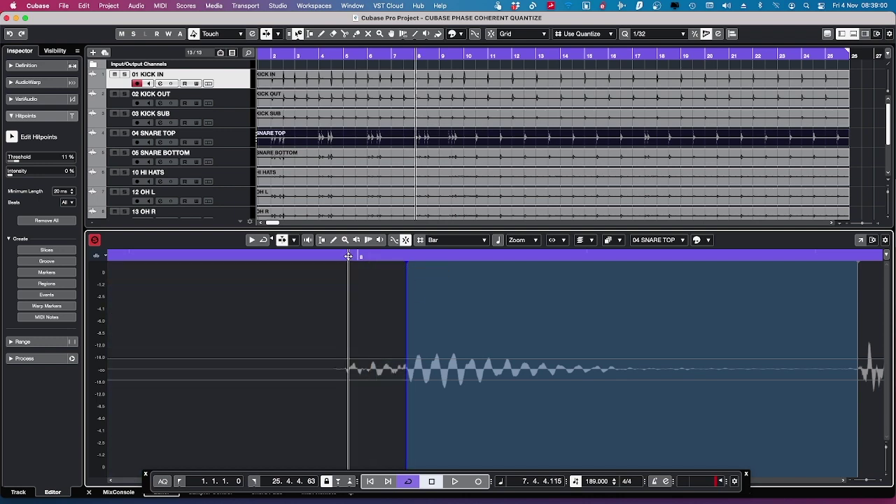
{"action": "left_click", "coordinate": [457, 414]}
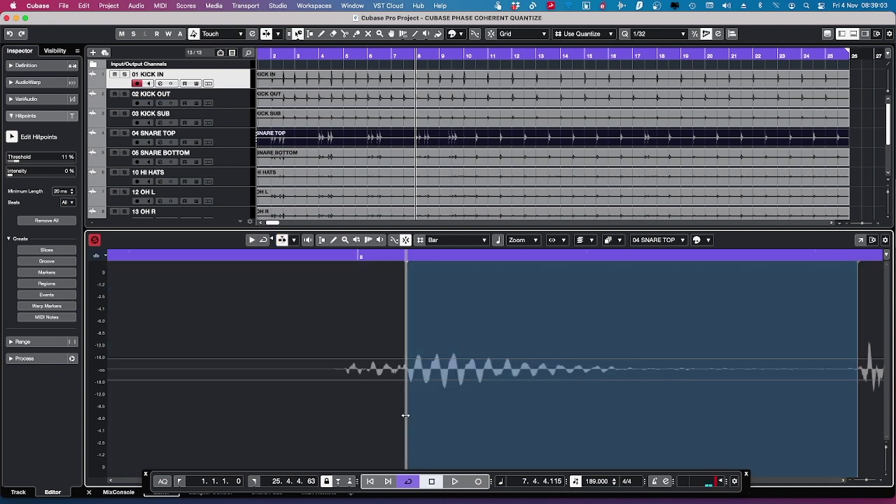
{"action": "left_click_drag", "start_coordinate": [406, 415], "coordinate": [400, 417]}
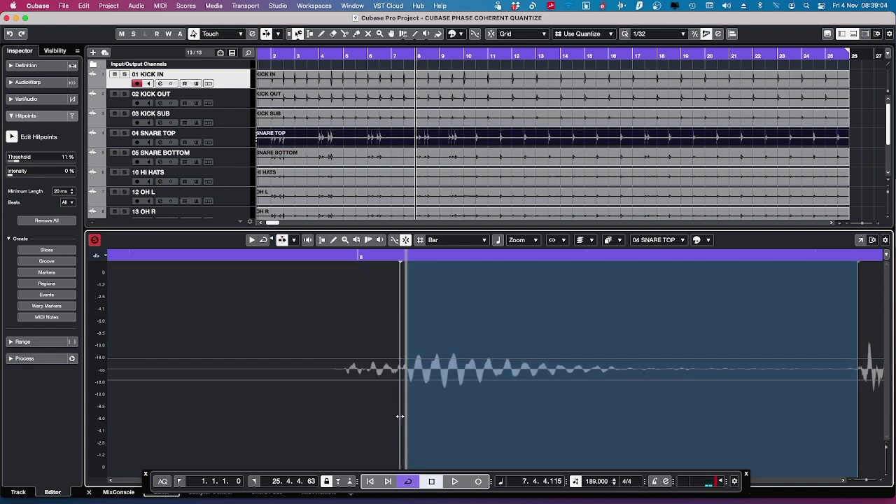
{"action": "left_click", "coordinate": [404, 265], "text": "shift"}
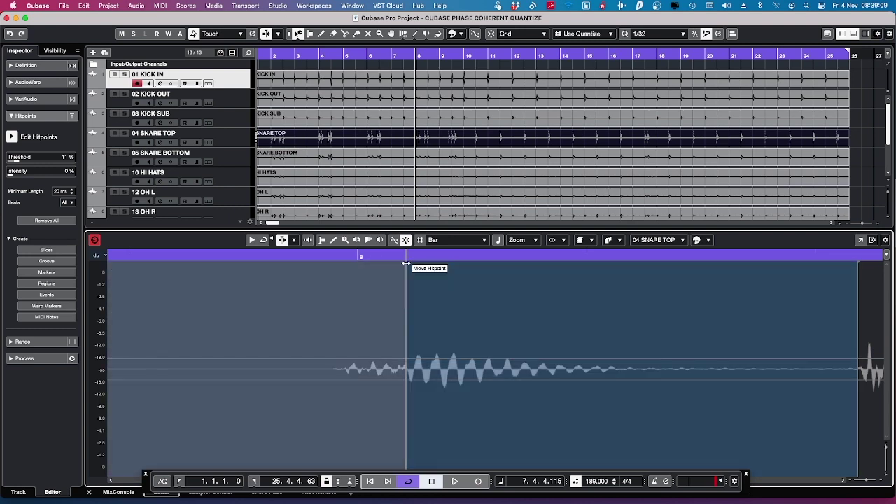
{"action": "left_click_drag", "start_coordinate": [406, 264], "coordinate": [401, 263]}
{"action": "left_click", "coordinate": [432, 385]}
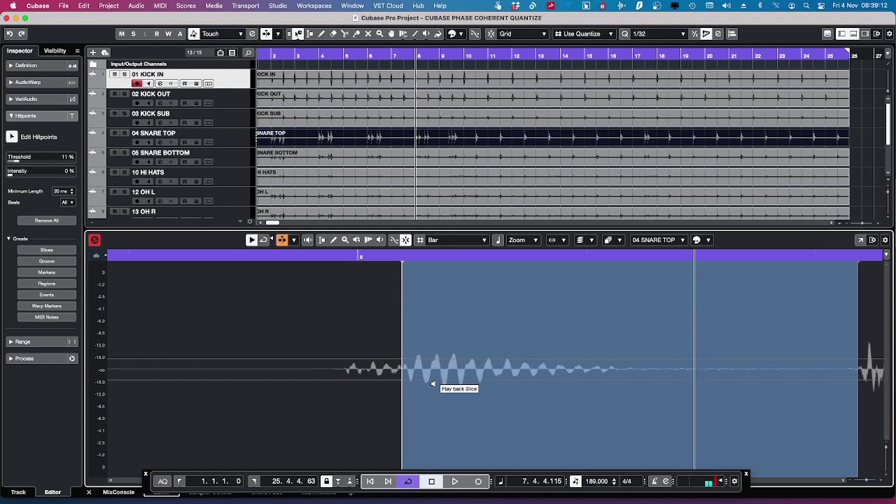
Audition the first two snare slices at bar 6 to check their hitpoint placement
{"action": "scroll", "coordinate": [430, 386], "scroll_direction": "down", "scroll_amount": 6}
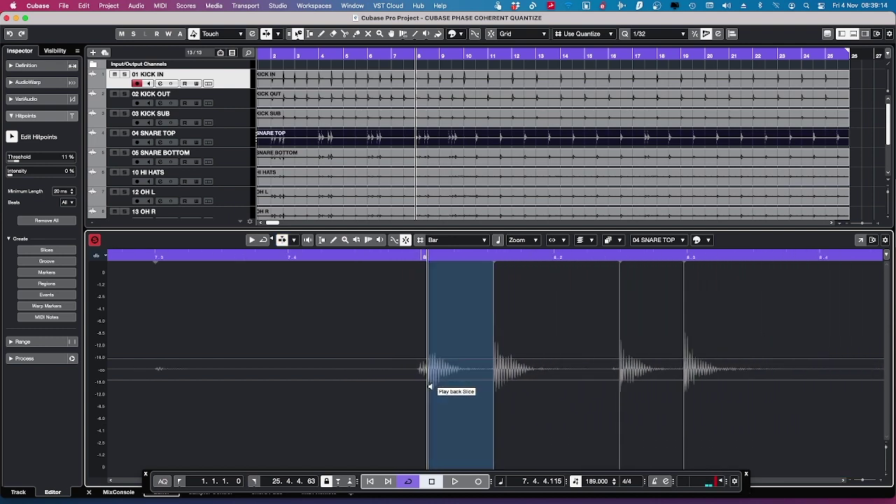
{"action": "scroll", "coordinate": [430, 386], "scroll_direction": "down", "scroll_amount": 2}
{"action": "scroll", "coordinate": [430, 386], "scroll_direction": "left", "scroll_amount": 10}
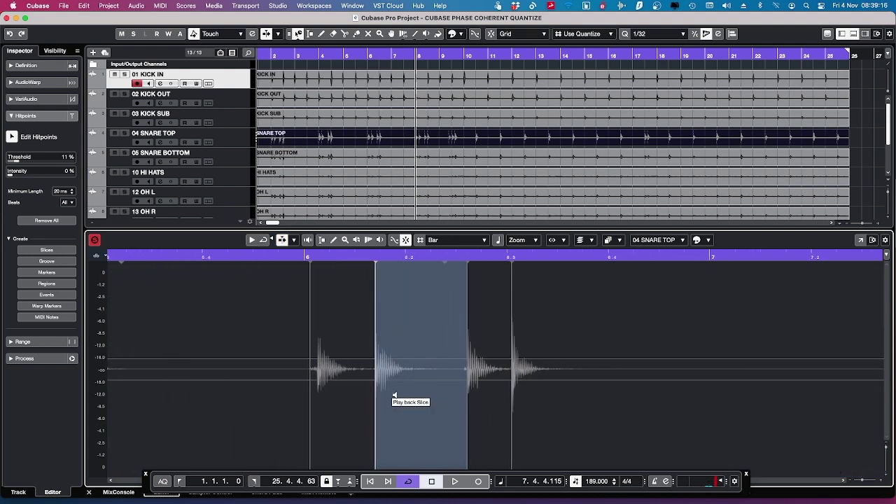
{"action": "left_click", "coordinate": [398, 410]}
{"action": "left_click", "coordinate": [338, 410]}
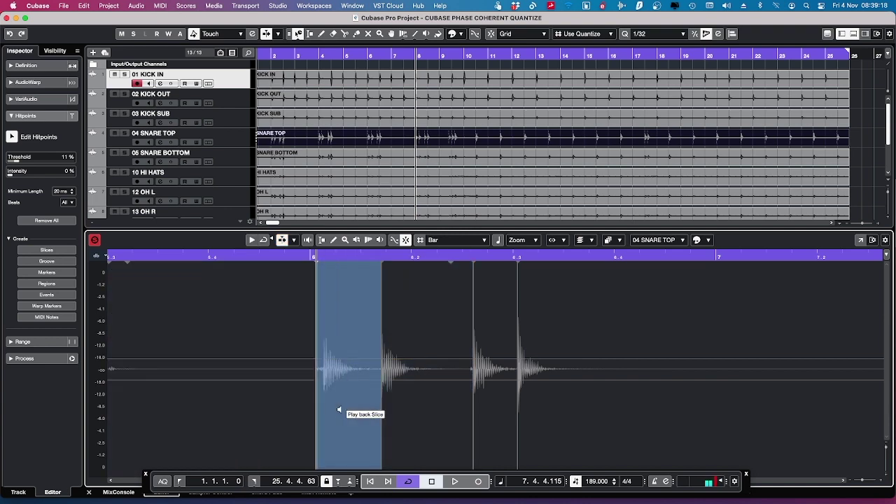
Move the snare hitpoint at bar 6 forward to the start of its transient and audition the slice
{"action": "key", "text": "h"}
{"action": "key", "text": "h"}
{"action": "key", "text": "h"}
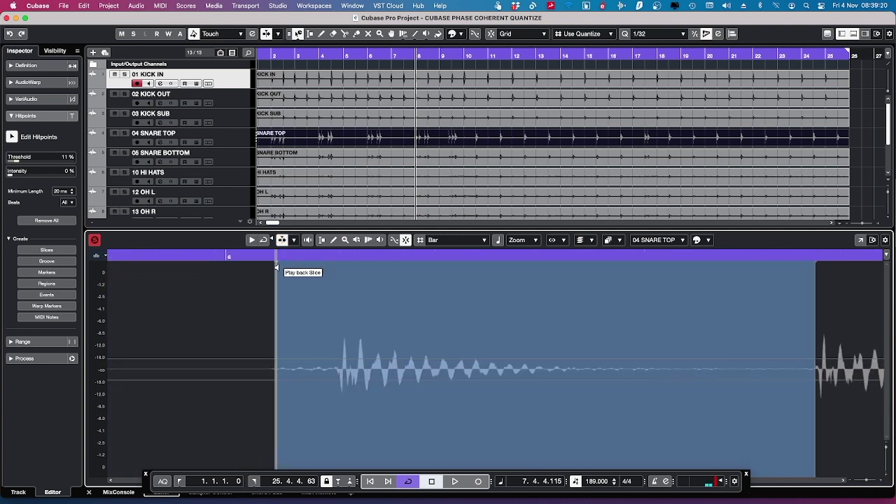
{"action": "left_click", "coordinate": [276, 266]}
{"action": "left_click_drag", "start_coordinate": [278, 266], "coordinate": [339, 269]}
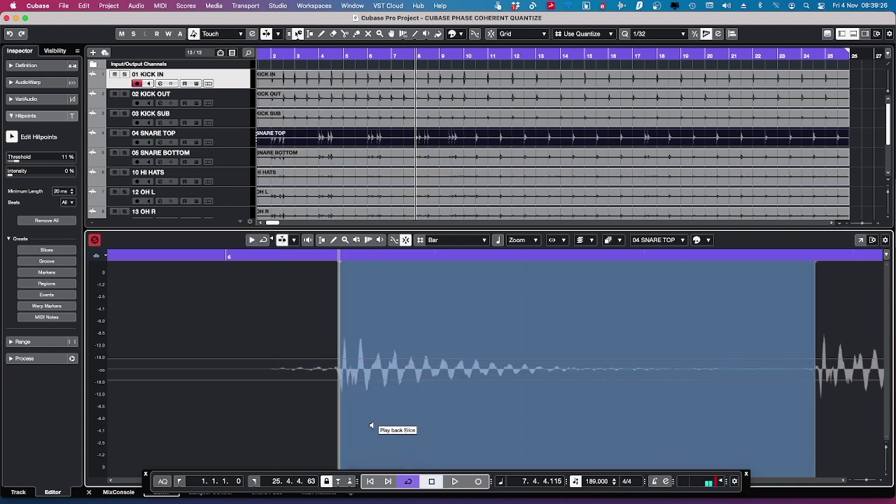
{"action": "left_click", "coordinate": [374, 424]}
Examine the remaining snare hitpoints from bar 6 to the end of the event
{"action": "scroll", "coordinate": [373, 425], "scroll_direction": "down", "scroll_amount": 10}
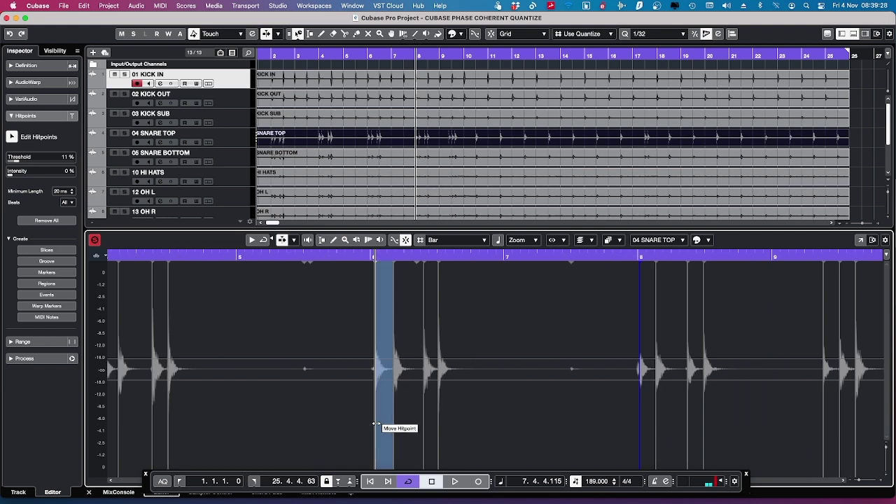
{"action": "scroll", "coordinate": [375, 424], "scroll_direction": "right", "scroll_amount": 8}
{"action": "scroll", "coordinate": [399, 424], "scroll_direction": "right", "scroll_amount": 10}
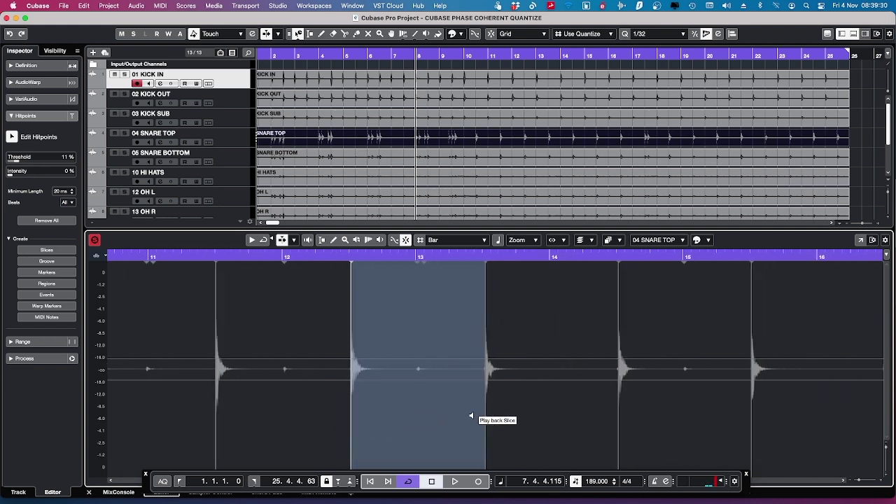
{"action": "scroll", "coordinate": [470, 416], "scroll_direction": "right", "scroll_amount": 4}
{"action": "scroll", "coordinate": [468, 416], "scroll_direction": "down", "scroll_amount": 4}
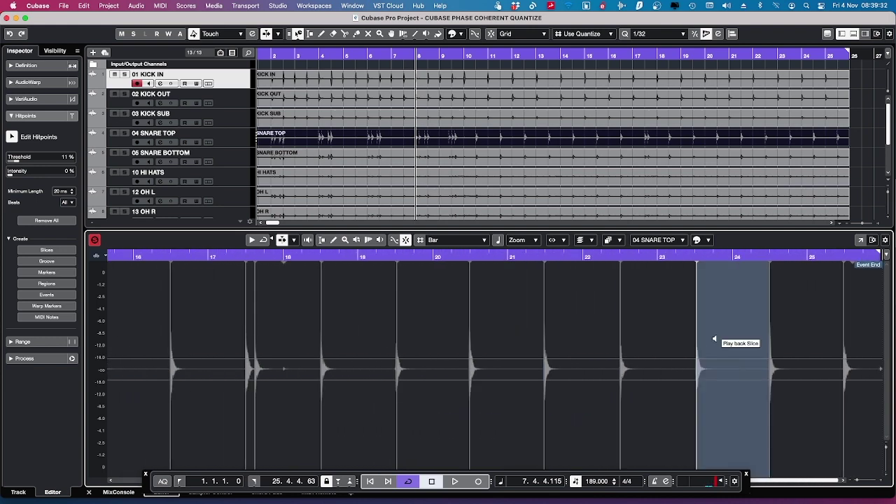
{"action": "scroll", "coordinate": [196, 384], "scroll_direction": "left", "scroll_amount": 1}
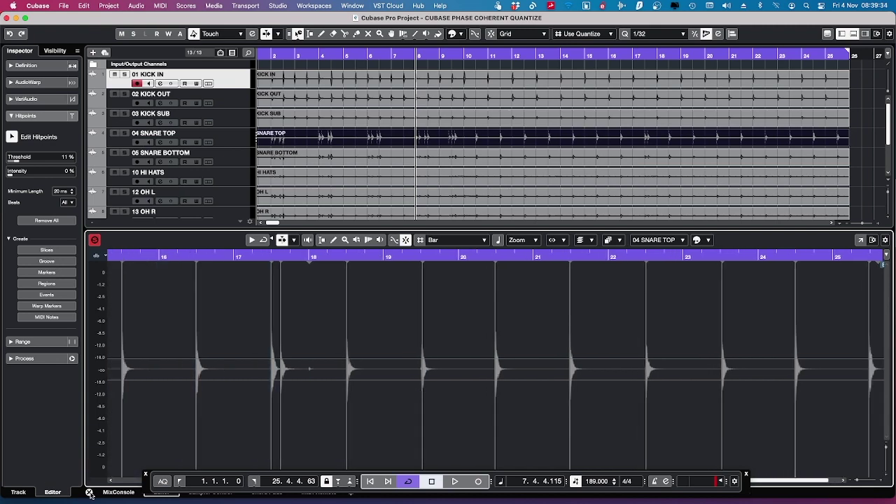
Close the sample editor and select the 01 KICK IN event in the project
{"action": "left_click", "coordinate": [90, 493]}
{"action": "left_click", "coordinate": [303, 84]}
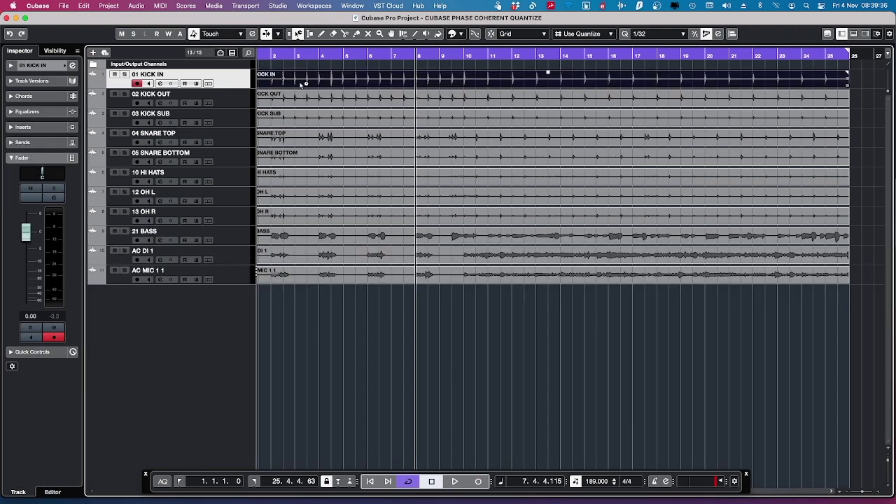
Add a folder track named DRUMS and place it above the 01 KICK IN track
{"action": "left_click", "coordinate": [322, 141]}
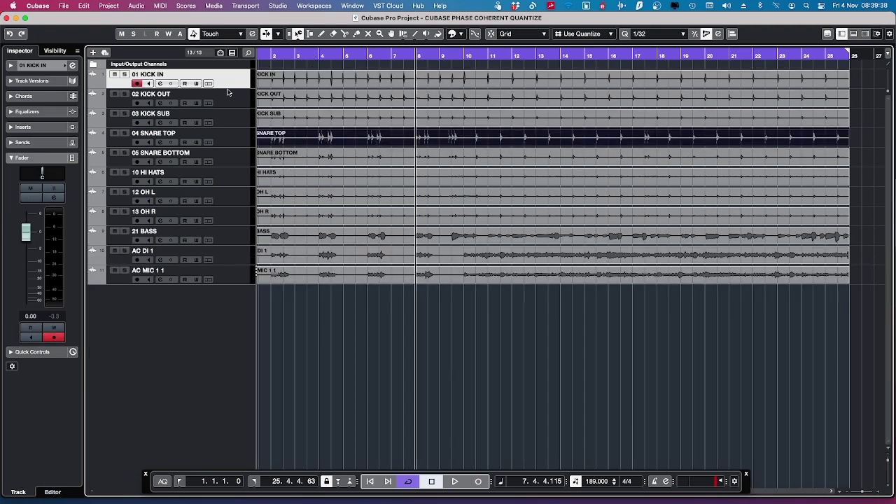
{"action": "left_click", "coordinate": [239, 219], "text": "shift"}
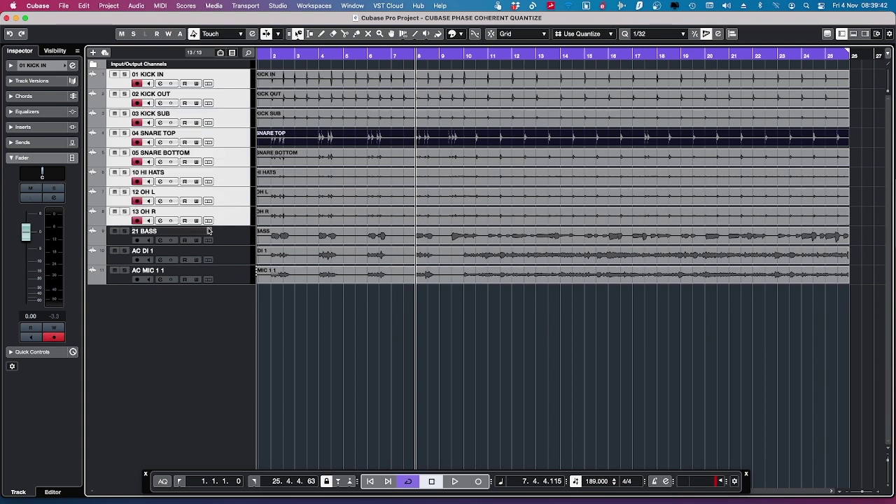
{"action": "right_click", "coordinate": [223, 223]}
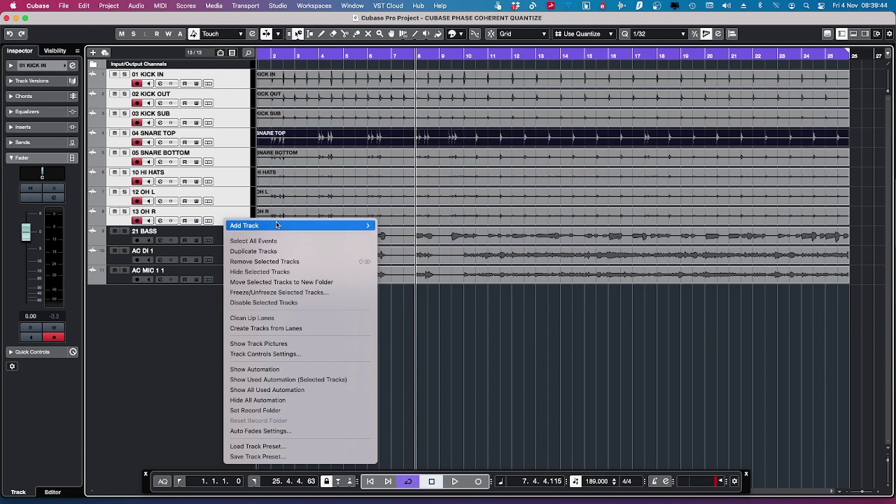
{"action": "mouse_move", "coordinate": [245, 225]}
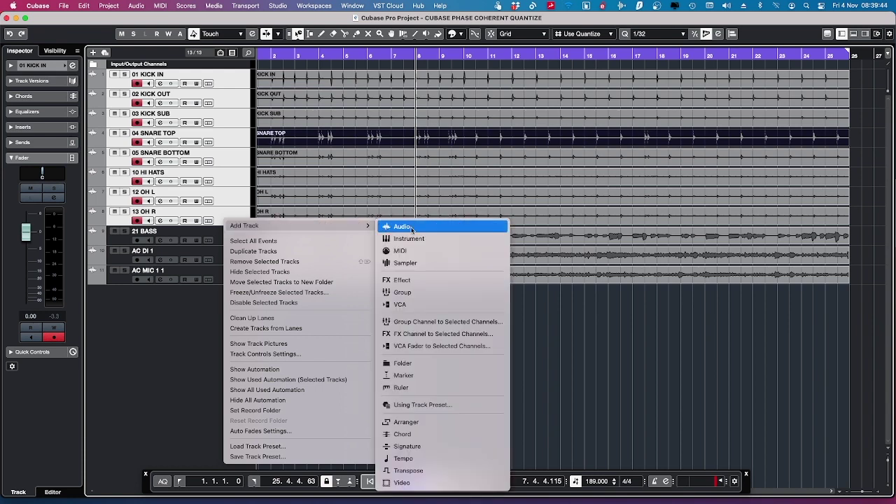
{"action": "left_click", "coordinate": [442, 363]}
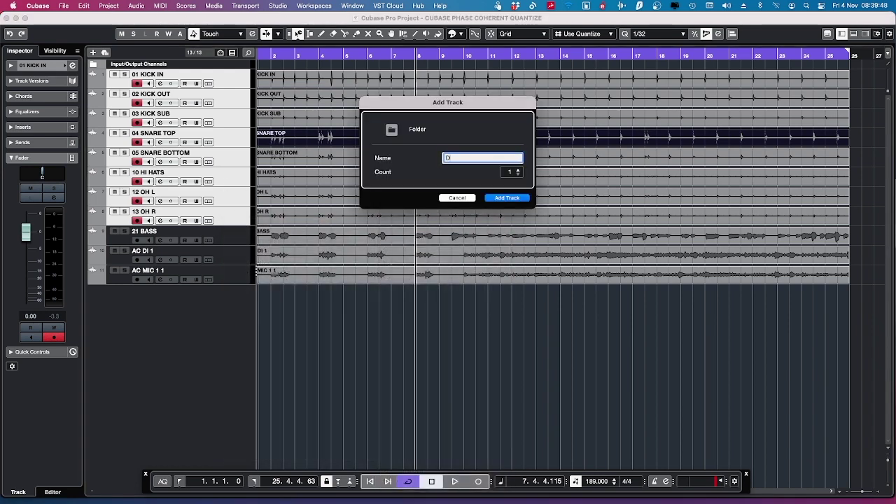
{"action": "key", "text": "Return"}
{"action": "left_click_drag", "start_coordinate": [221, 234], "coordinate": [223, 78]}
Move the eight drum tracks from 01 KICK IN to 13 OH R into the DRUMS folder
{"action": "left_click", "coordinate": [237, 99]}
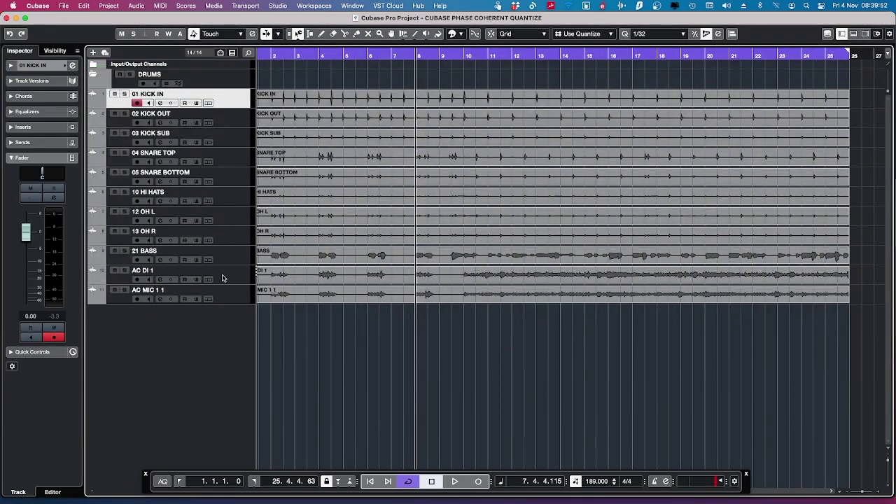
{"action": "left_click", "coordinate": [236, 241], "text": "shift"}
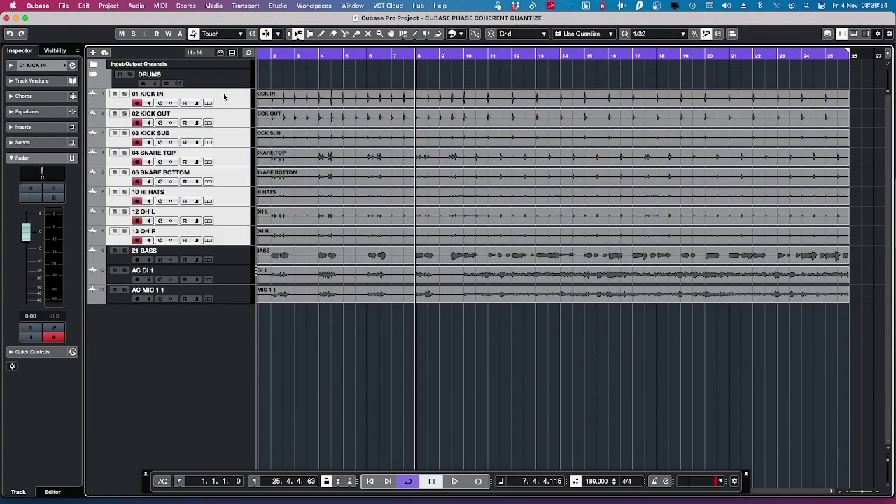
{"action": "left_click_drag", "start_coordinate": [224, 93], "coordinate": [200, 81]}
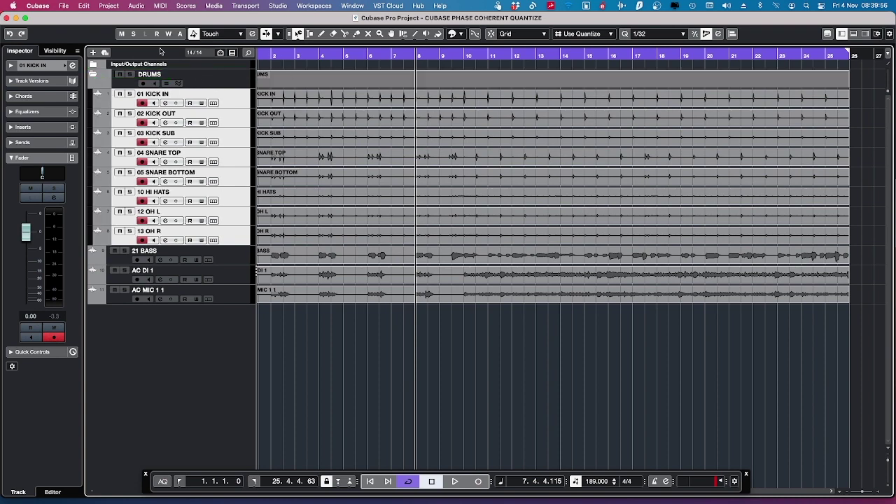
Turn on group editing and Phase-Coherent AudioWarp for the DRUMS folder, selecting all its drum events
{"action": "left_click", "coordinate": [228, 79]}
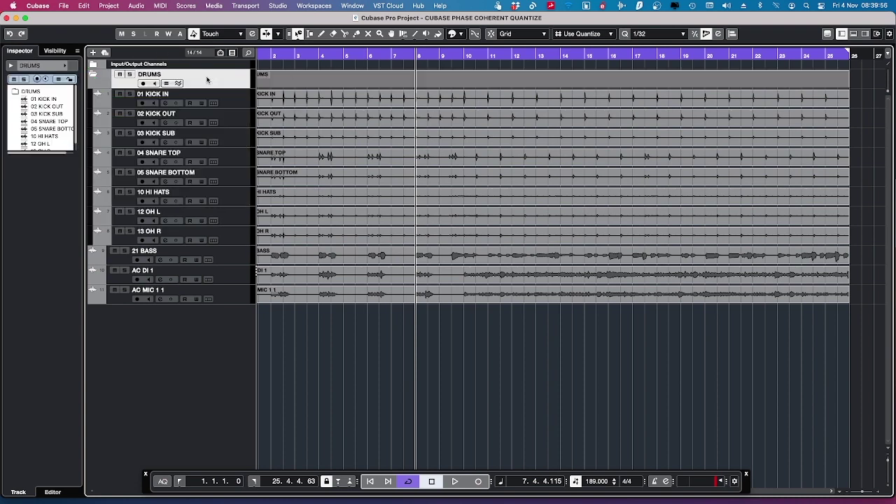
{"action": "left_click", "coordinate": [166, 84]}
{"action": "left_click", "coordinate": [356, 100]}
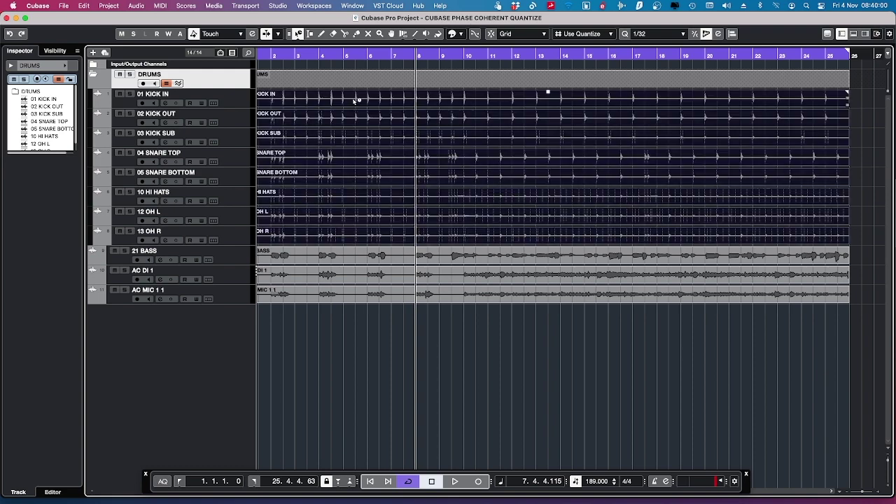
{"action": "left_click", "coordinate": [301, 364]}
{"action": "left_click", "coordinate": [313, 235]}
{"action": "left_click", "coordinate": [324, 260]}
{"action": "left_click", "coordinate": [328, 238]}
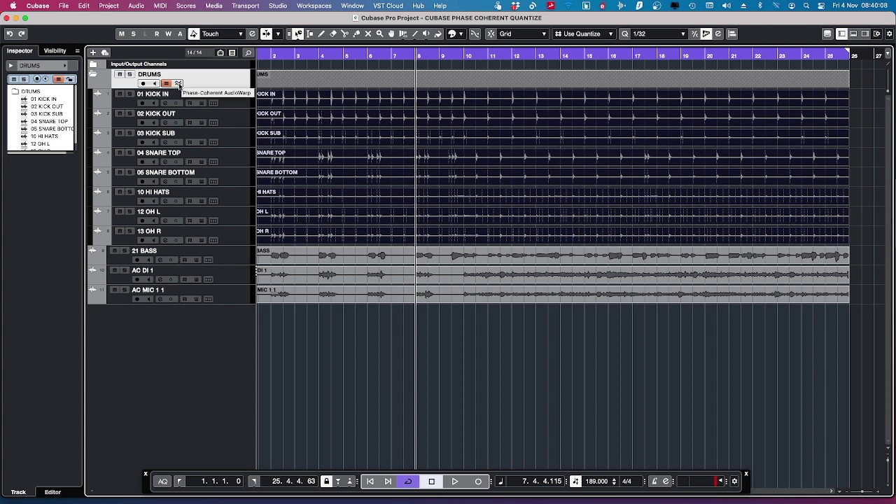
{"action": "left_click", "coordinate": [179, 84]}
{"action": "scroll", "coordinate": [303, 98], "scroll_direction": "left", "scroll_amount": 1}
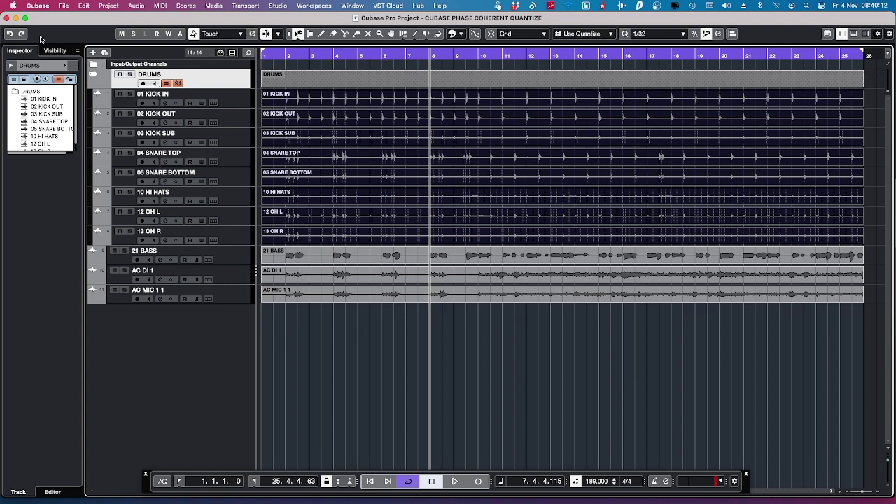
Open the Quantize Panel and give only 01 KICK IN and 04 SNARE TOP a hitpoint priority of five stars
{"action": "left_click", "coordinate": [85, 6]}
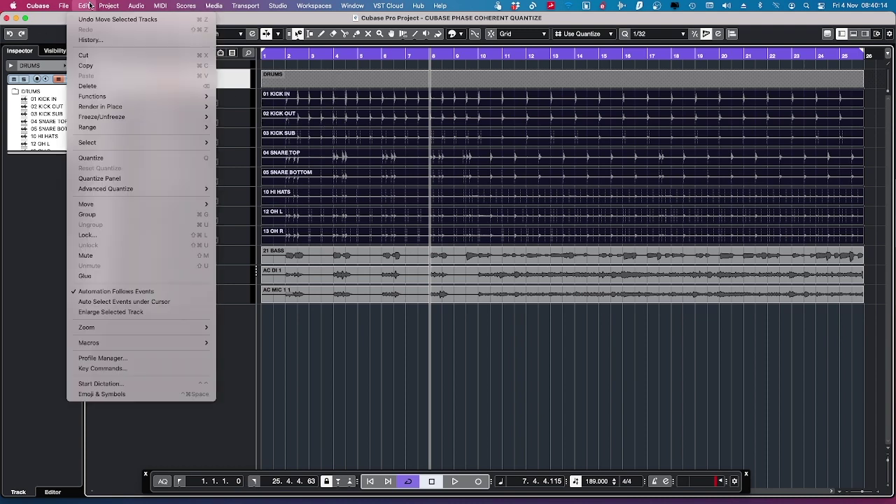
{"action": "left_click", "coordinate": [128, 181]}
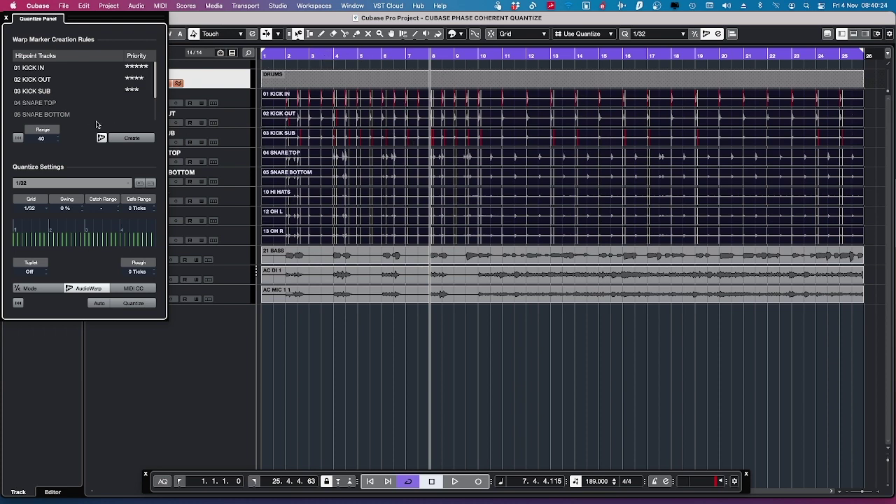
{"action": "left_click", "coordinate": [133, 91]}
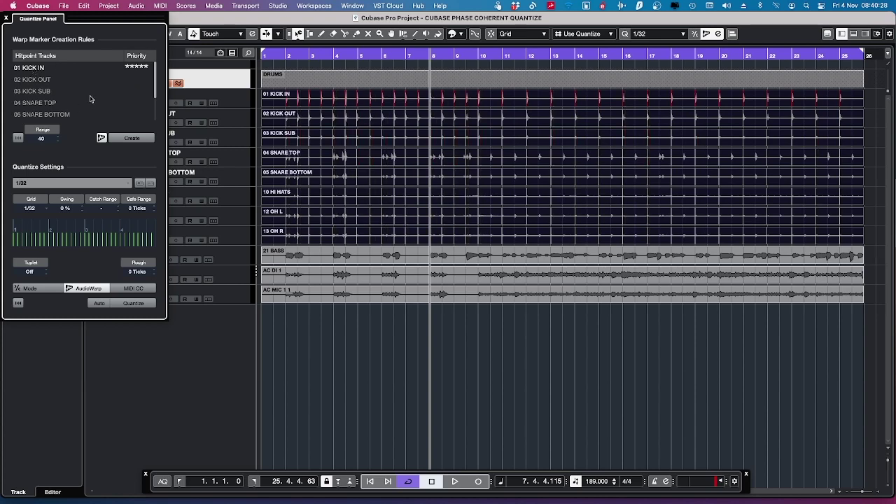
{"action": "left_click", "coordinate": [127, 103]}
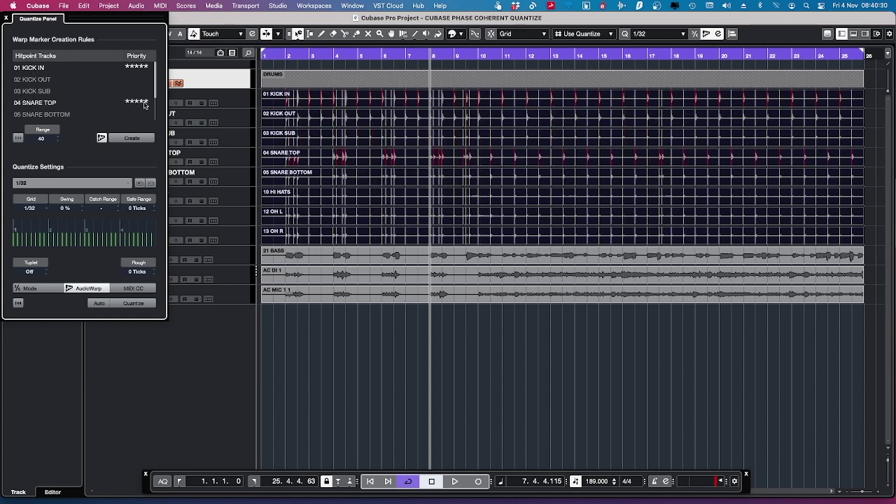
Check the kick and snare warp markers around bars 4 to 6 and lower the 01 KICK IN priority to three stars
{"action": "scroll", "coordinate": [387, 149], "scroll_direction": "up", "scroll_amount": 10}
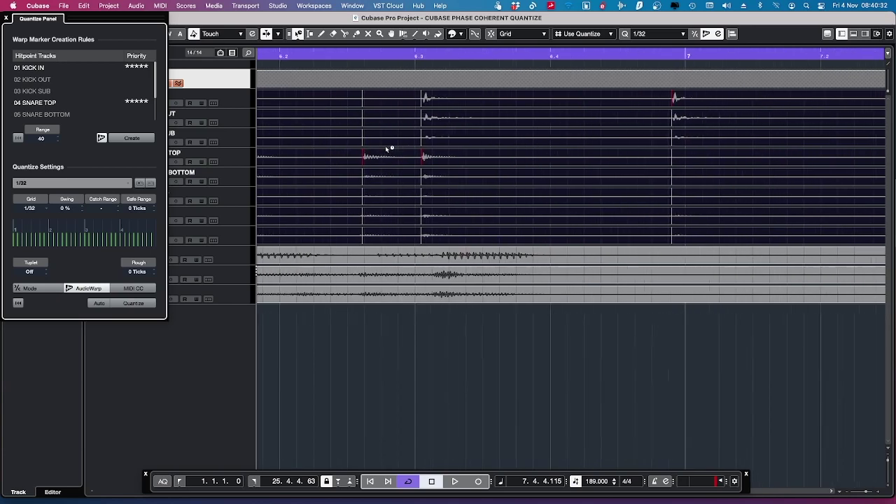
{"action": "scroll", "coordinate": [386, 149], "scroll_direction": "up", "scroll_amount": 6}
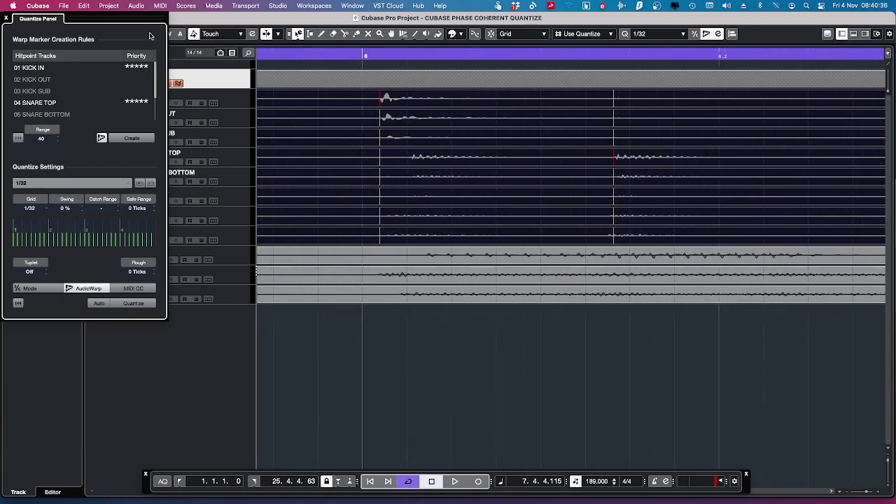
{"action": "left_click_drag", "start_coordinate": [100, 19], "coordinate": [176, 272]}
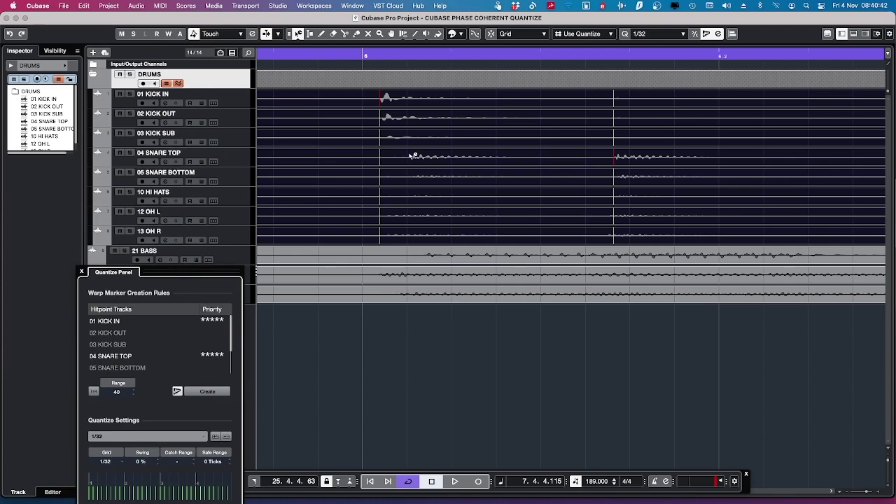
{"action": "scroll", "coordinate": [410, 159], "scroll_direction": "down", "scroll_amount": 6}
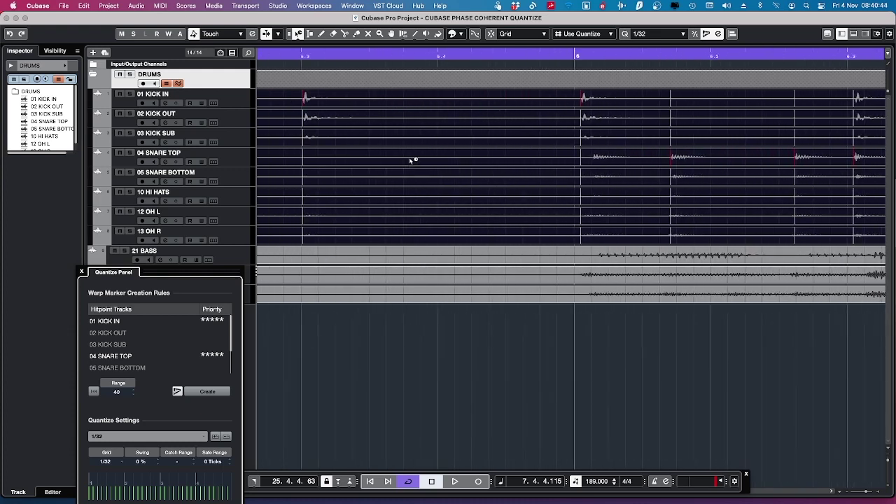
{"action": "scroll", "coordinate": [410, 161], "scroll_direction": "left", "scroll_amount": 10}
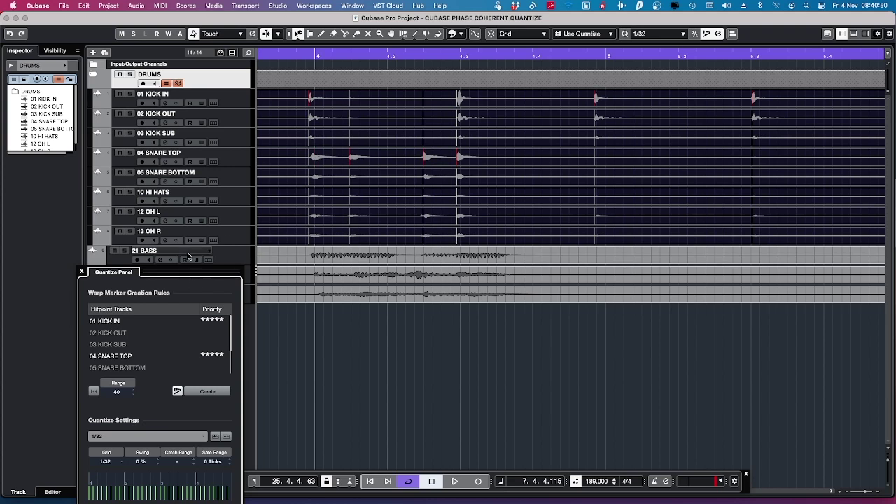
{"action": "left_click", "coordinate": [212, 319]}
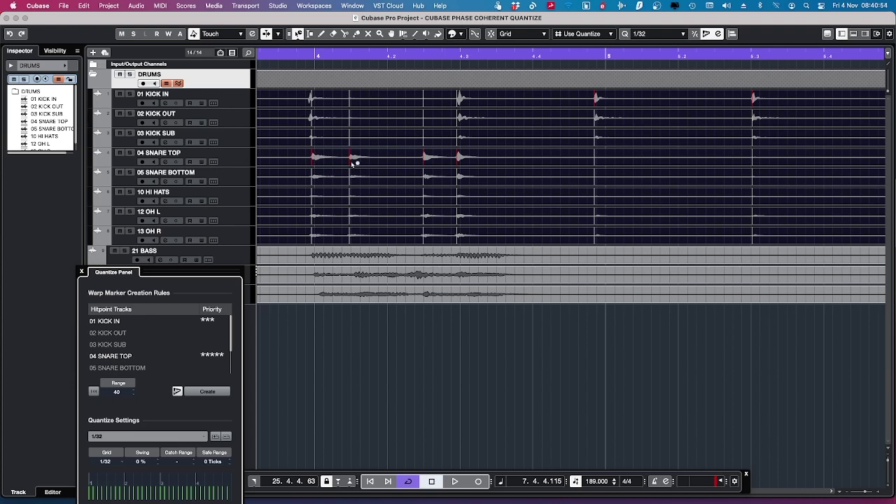
Examine the updated kick and snare warp markers from bar 6 through the rest of the drum events
{"action": "scroll", "coordinate": [536, 193], "scroll_direction": "right", "scroll_amount": 7}
{"action": "scroll", "coordinate": [536, 193], "scroll_direction": "up", "scroll_amount": 2}
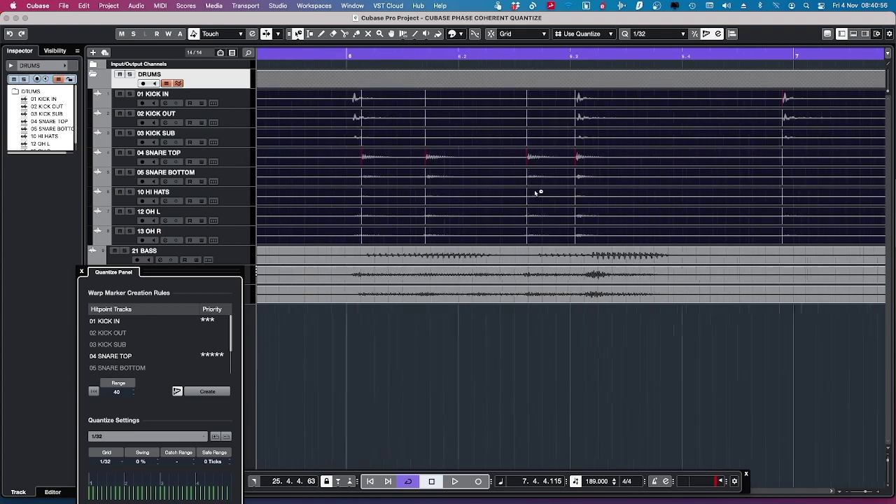
{"action": "scroll", "coordinate": [536, 193], "scroll_direction": "down", "scroll_amount": 7}
{"action": "scroll", "coordinate": [537, 192], "scroll_direction": "right", "scroll_amount": 10}
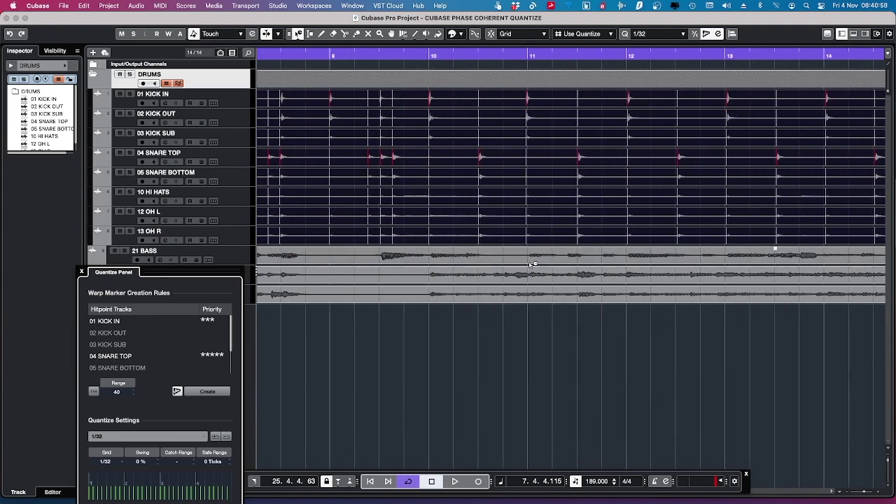
{"action": "scroll", "coordinate": [611, 100], "scroll_direction": "right", "scroll_amount": 2}
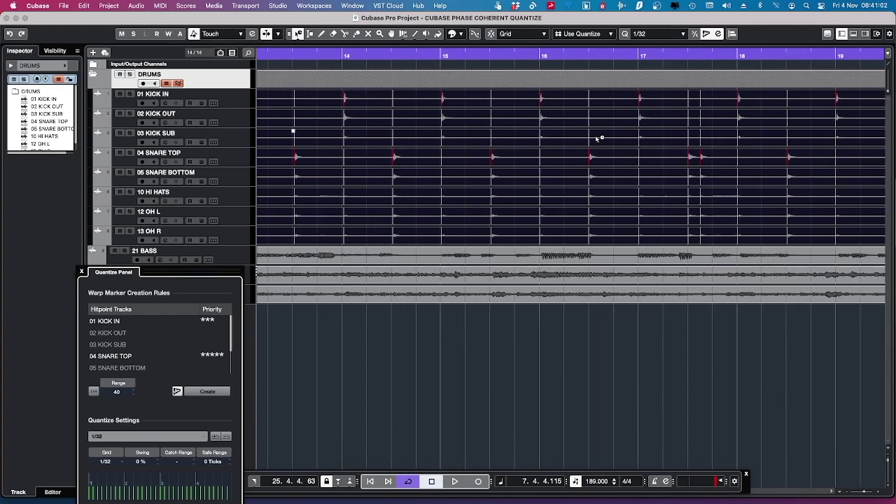
{"action": "key", "text": "g"}
{"action": "key", "text": "g"}
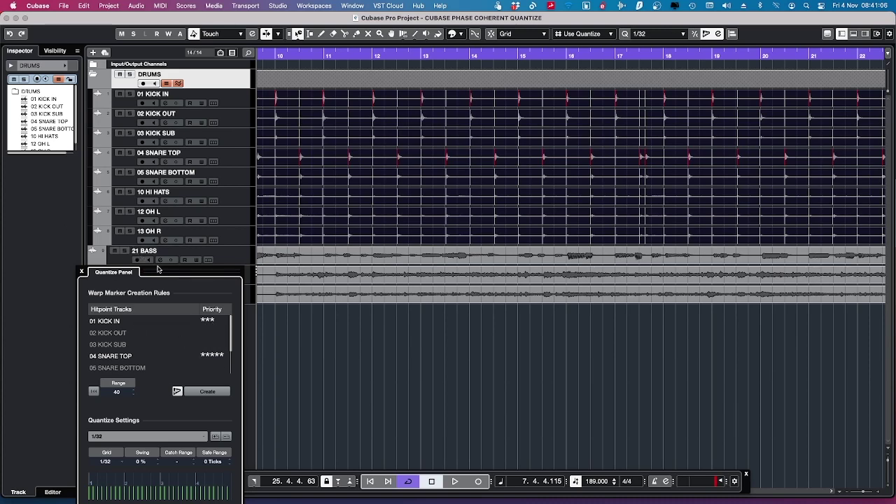
Set the quantize grid to 1/8 and quantize the grouped drum events with AudioWarp
{"action": "left_click_drag", "start_coordinate": [173, 275], "coordinate": [123, 157]}
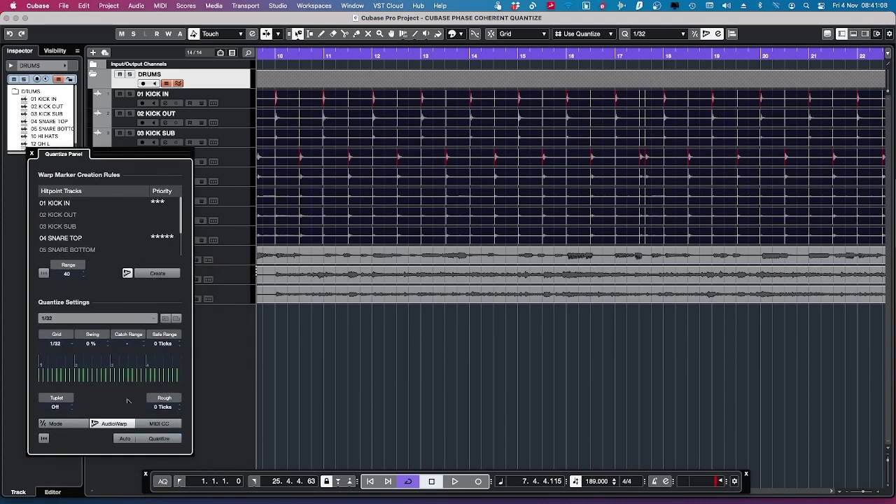
{"action": "left_click", "coordinate": [87, 319]}
{"action": "left_click", "coordinate": [91, 283]}
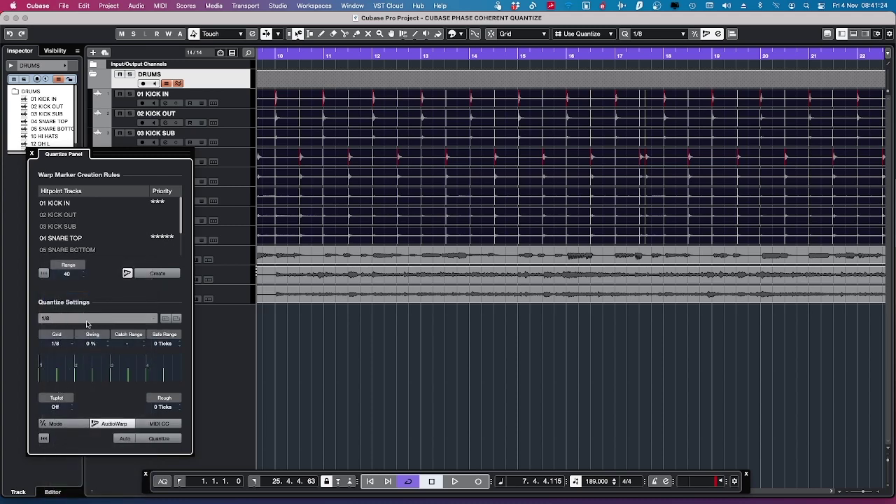
{"action": "left_click", "coordinate": [150, 437]}
{"action": "left_click", "coordinate": [159, 438]}
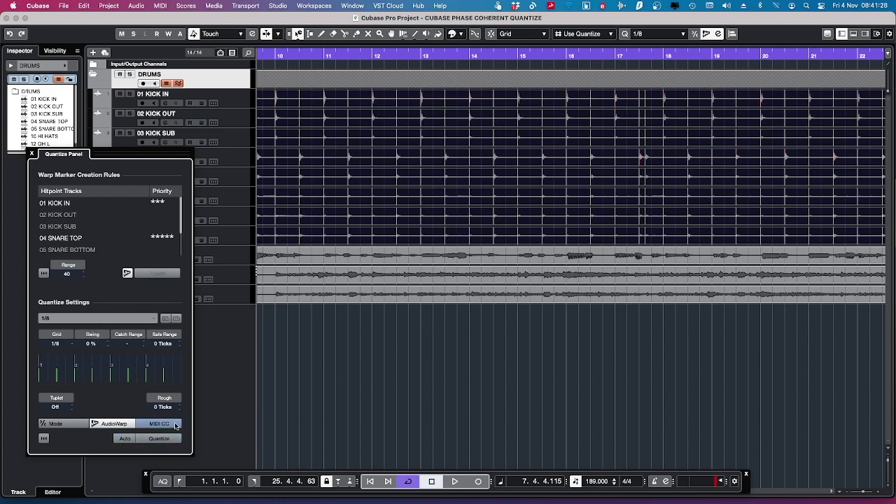
Inspect the quantized drum events back to bar 1 and solo all eight drum tracks
{"action": "scroll", "coordinate": [359, 219], "scroll_direction": "left", "scroll_amount": 2}
{"action": "scroll", "coordinate": [359, 218], "scroll_direction": "down", "scroll_amount": 5}
{"action": "scroll", "coordinate": [360, 217], "scroll_direction": "up", "scroll_amount": 10}
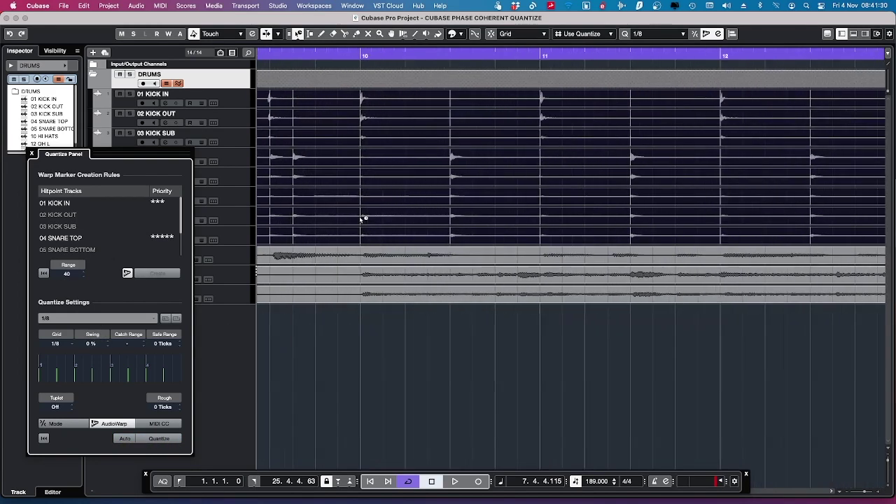
{"action": "scroll", "coordinate": [359, 218], "scroll_direction": "left", "scroll_amount": 10}
{"action": "left_click_drag", "start_coordinate": [107, 155], "coordinate": [17, 278]}
{"action": "left_click", "coordinate": [227, 94]}
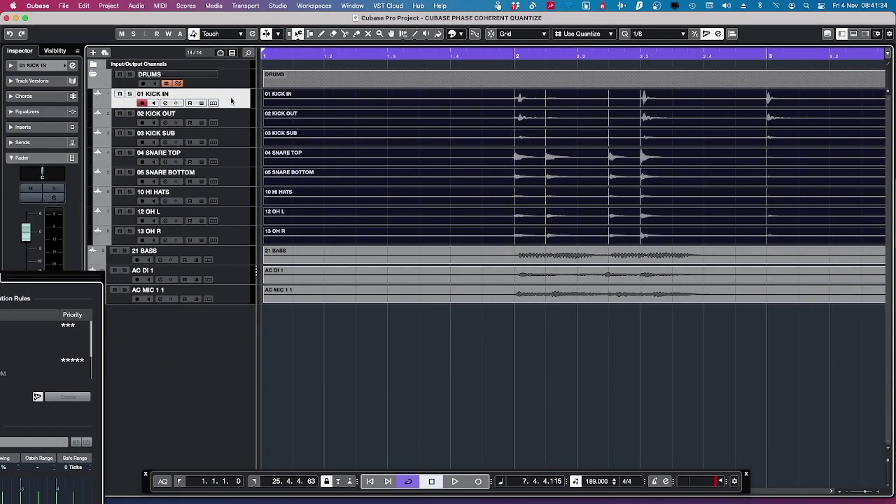
{"action": "left_click", "coordinate": [248, 240], "text": "shift"}
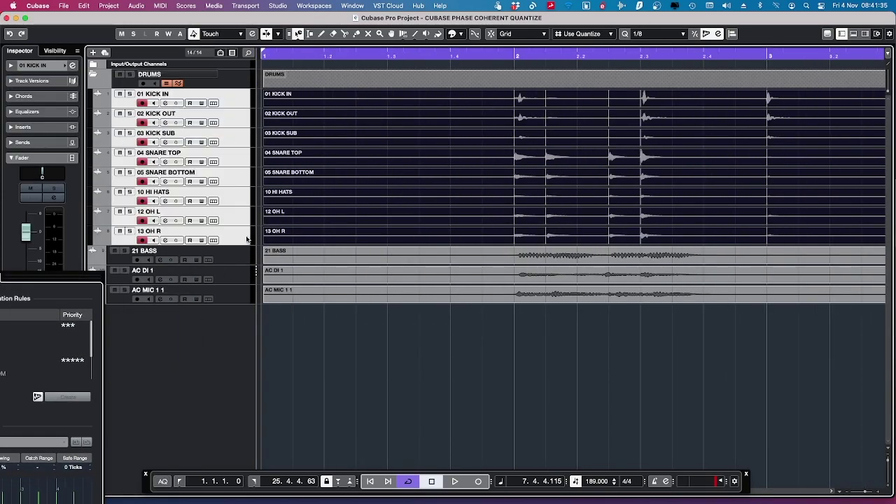
{"action": "left_click", "coordinate": [129, 172]}
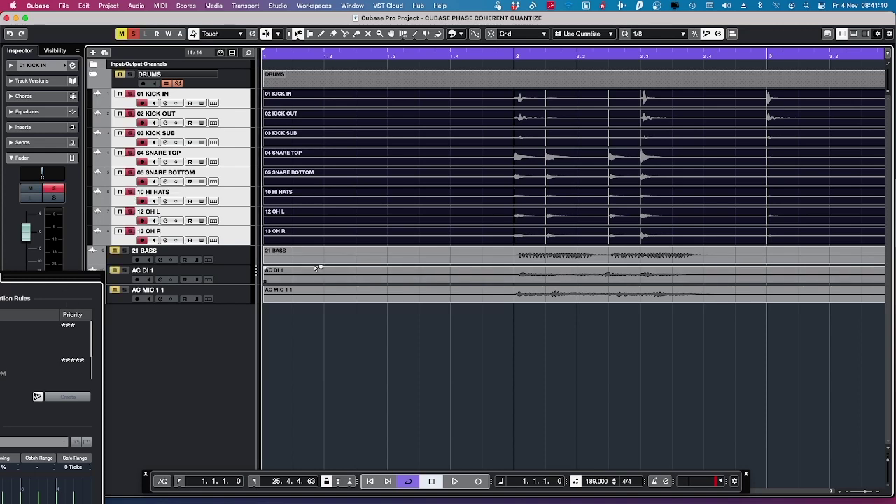
Play the soloed drums and compare them by reapplying the 1/8 AudioWarp quantize during playback, then close the Quantize Panel
{"action": "key", "text": "space"}
{"action": "left_click_drag", "start_coordinate": [33, 282], "coordinate": [263, 133]}
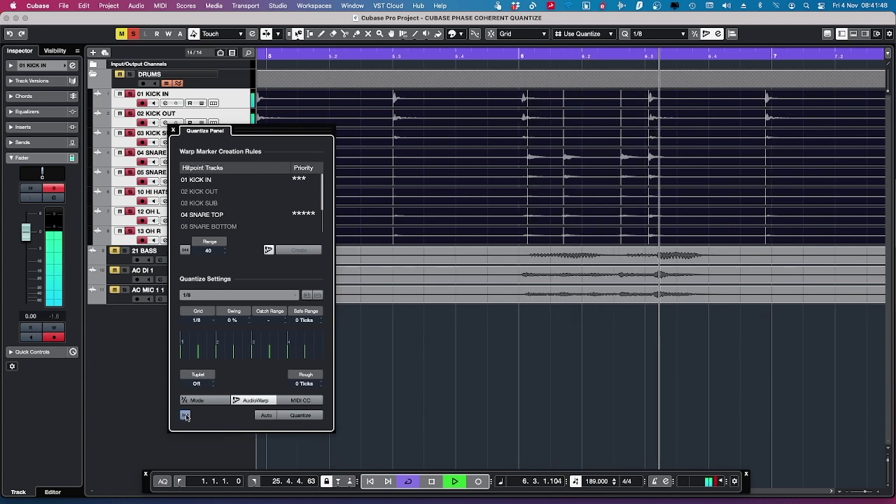
{"action": "left_click", "coordinate": [295, 418]}
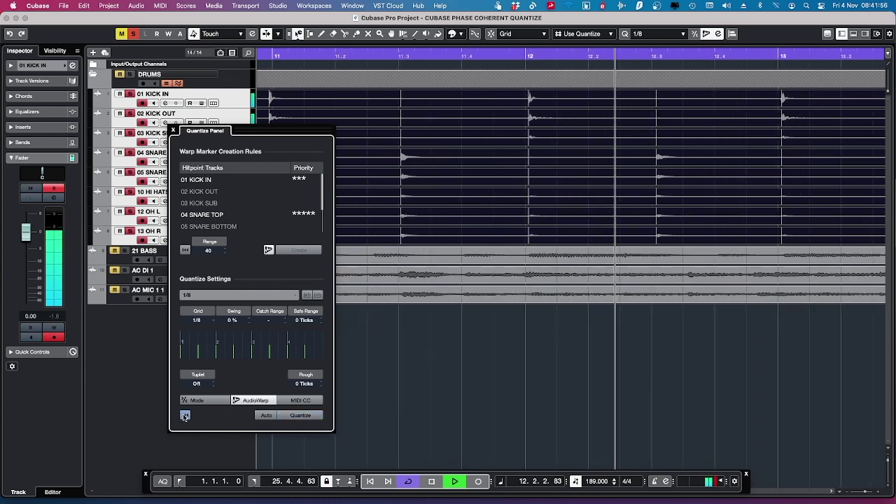
{"action": "left_click", "coordinate": [300, 415]}
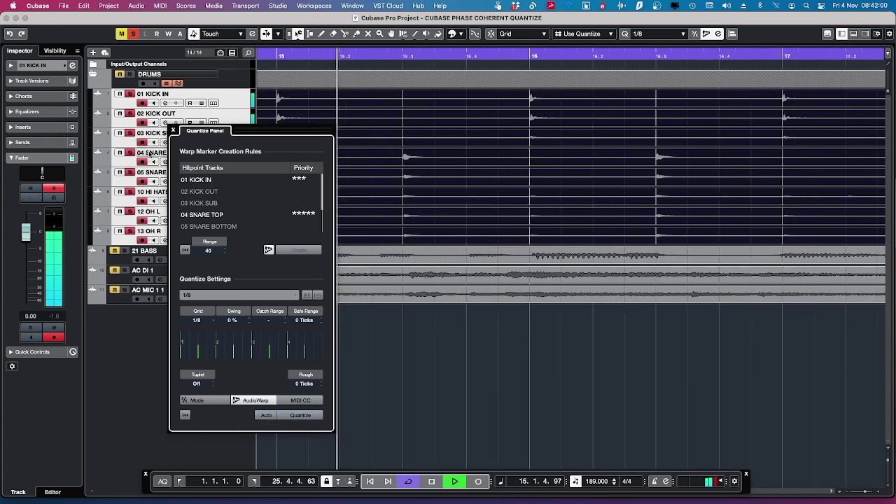
{"action": "left_click", "coordinate": [173, 131]}
Listen to the quantized drums up to about bar 22 while viewing the whole arrangement
{"action": "key", "text": "g"}
{"action": "key", "text": "g"}
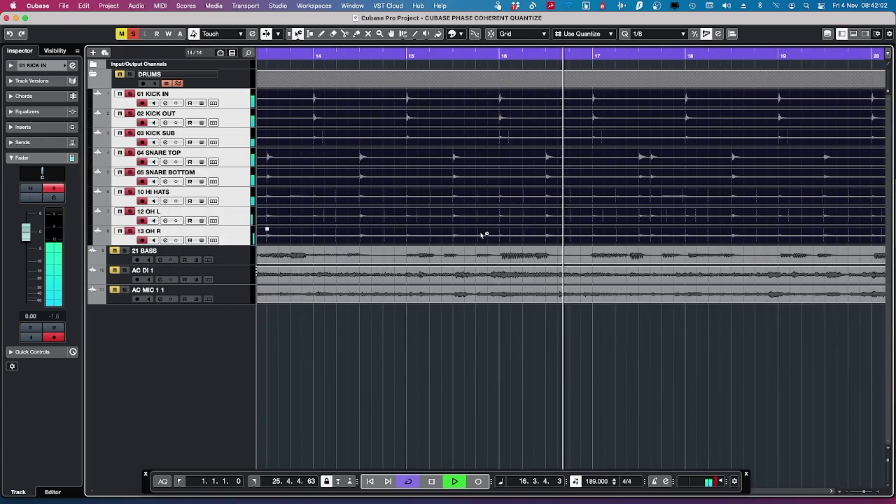
{"action": "key", "text": "g"}
{"action": "key", "text": "g"}
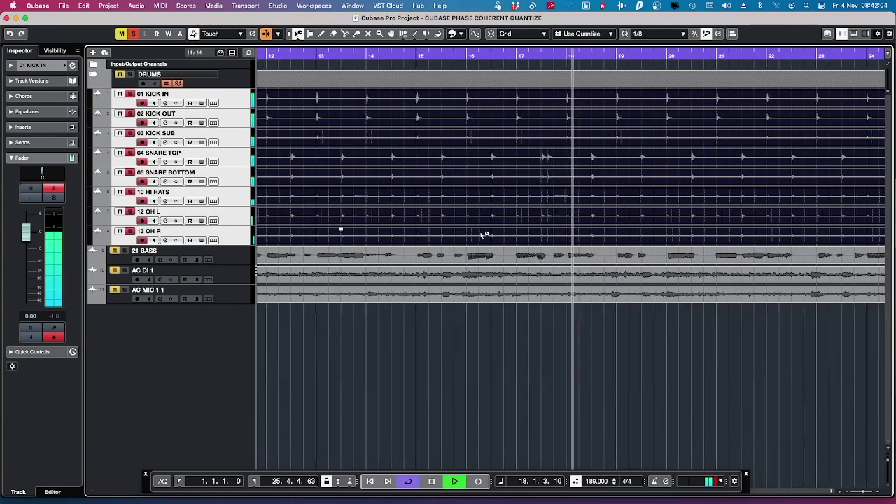
{"action": "key", "text": "g"}
{"action": "key", "text": "g"}
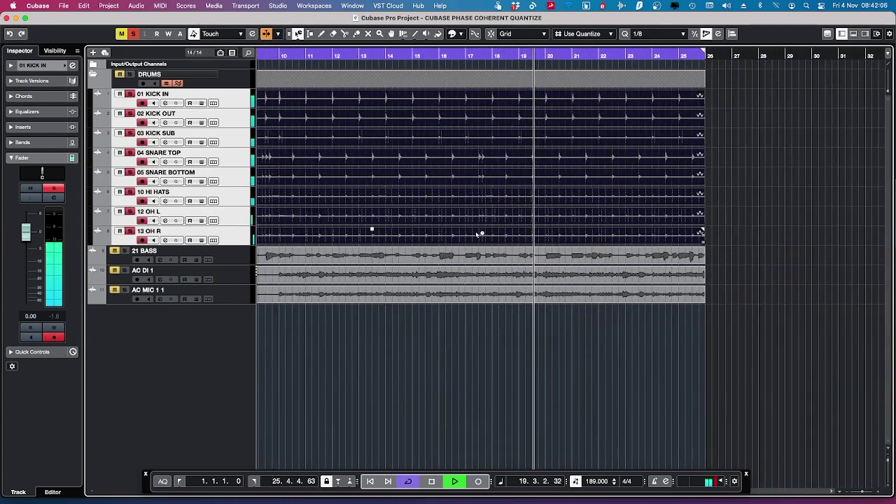
{"action": "scroll", "coordinate": [480, 234], "scroll_direction": "left", "scroll_amount": 6}
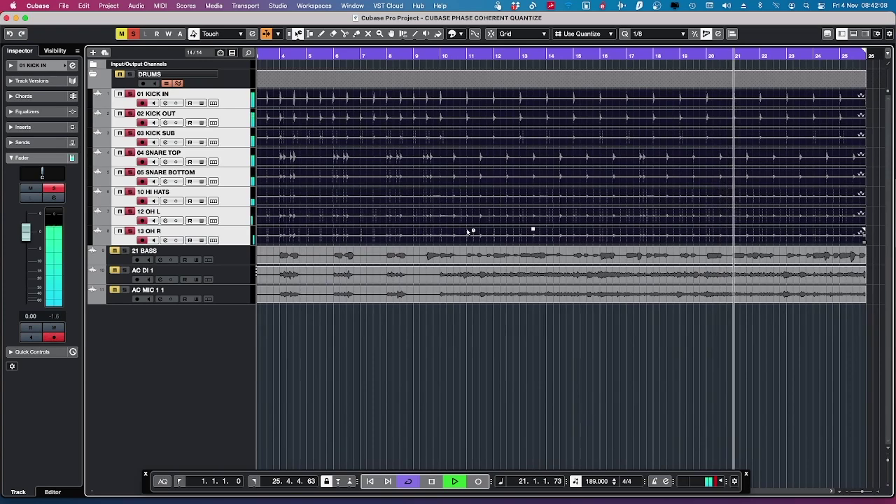
{"action": "scroll", "coordinate": [469, 231], "scroll_direction": "left", "scroll_amount": 4}
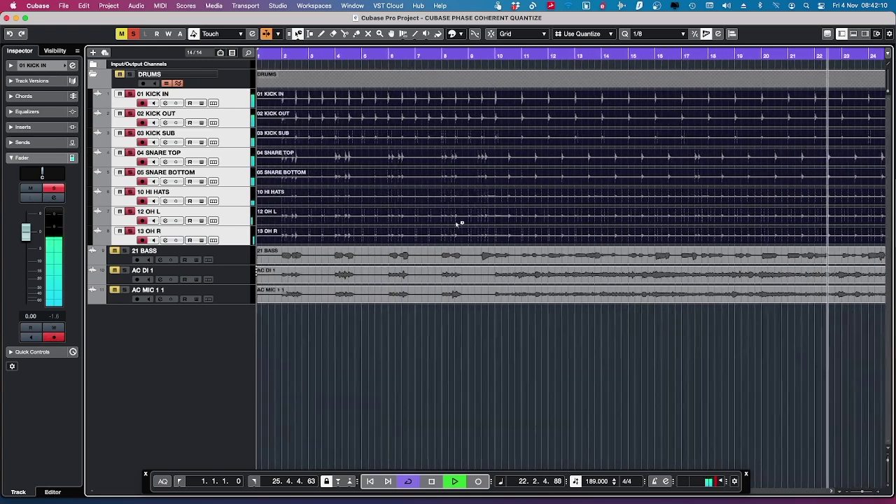
Stop playback and examine the quantized drum hits from bar 9 through bar 23 against the grid
{"action": "key", "text": "space"}
{"action": "scroll", "coordinate": [503, 172], "scroll_direction": "up", "scroll_amount": 8}
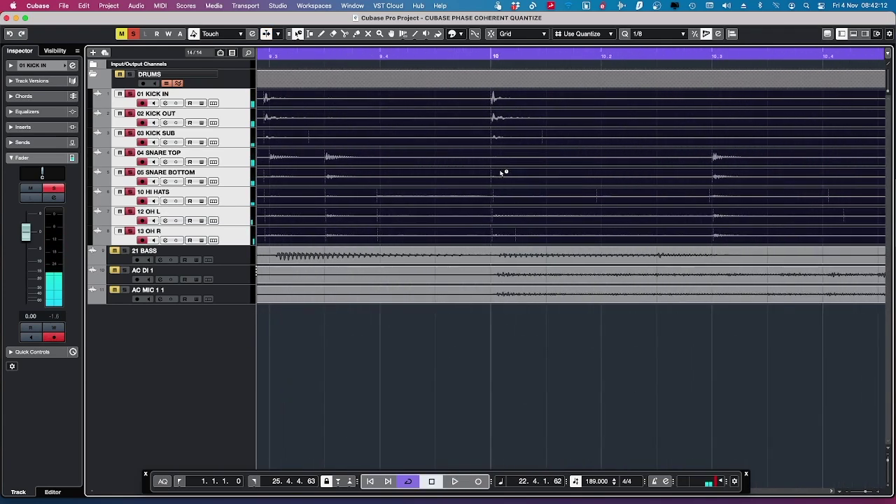
{"action": "scroll", "coordinate": [503, 173], "scroll_direction": "right", "scroll_amount": 10}
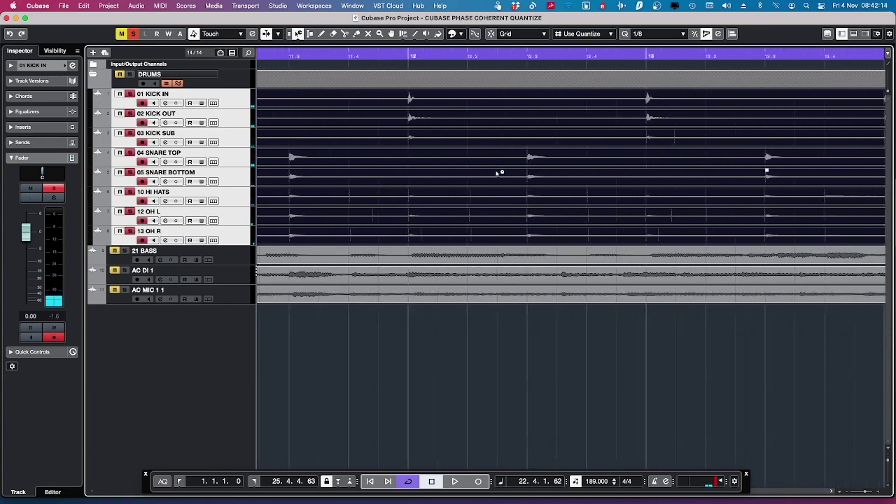
{"action": "scroll", "coordinate": [494, 176], "scroll_direction": "right", "scroll_amount": 4}
{"action": "scroll", "coordinate": [496, 176], "scroll_direction": "down", "scroll_amount": 5}
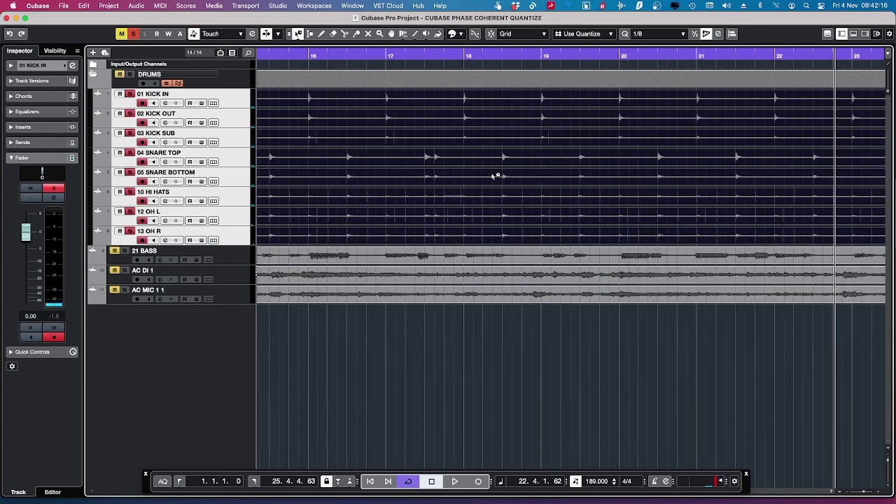
Play the soloed quantized drums again from bar 2 with the opening seven bars in view
{"action": "scroll", "coordinate": [496, 175], "scroll_direction": "left", "scroll_amount": 10}
{"action": "left_click_drag", "start_coordinate": [338, 65], "coordinate": [495, 56]}
{"action": "left_click", "coordinate": [494, 56]}
{"action": "key", "text": "space"}
{"action": "key", "text": "g"}
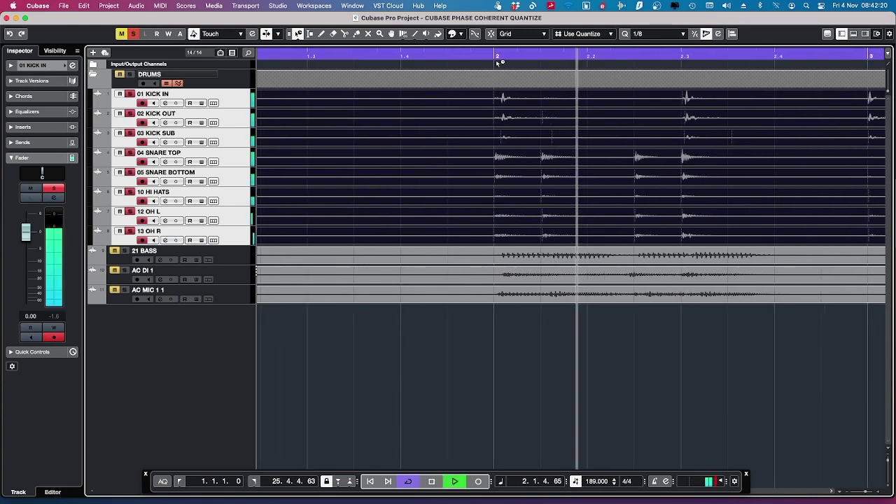
{"action": "scroll", "coordinate": [497, 62], "scroll_direction": "right", "scroll_amount": 2}
{"action": "key", "text": "g"}
{"action": "key", "text": "g"}
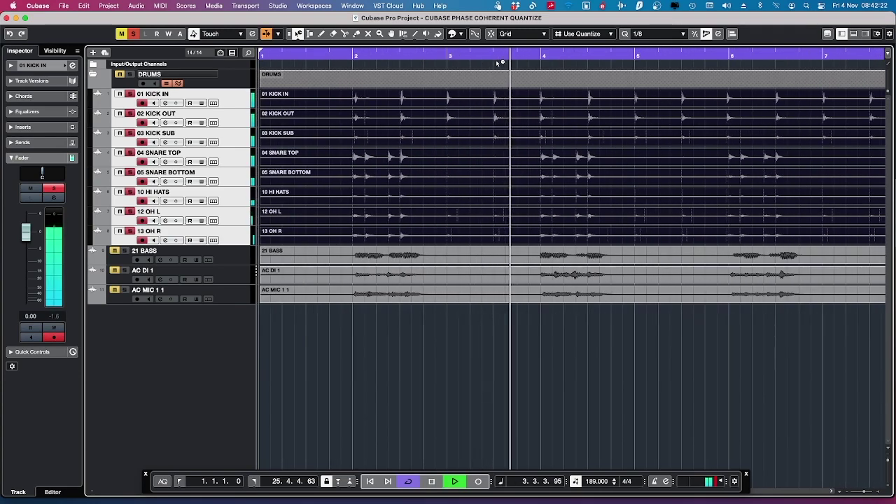
Activate the metronome click, listen to the quantized drums against it, and stop playback around bar 15
{"action": "left_click", "coordinate": [654, 483]}
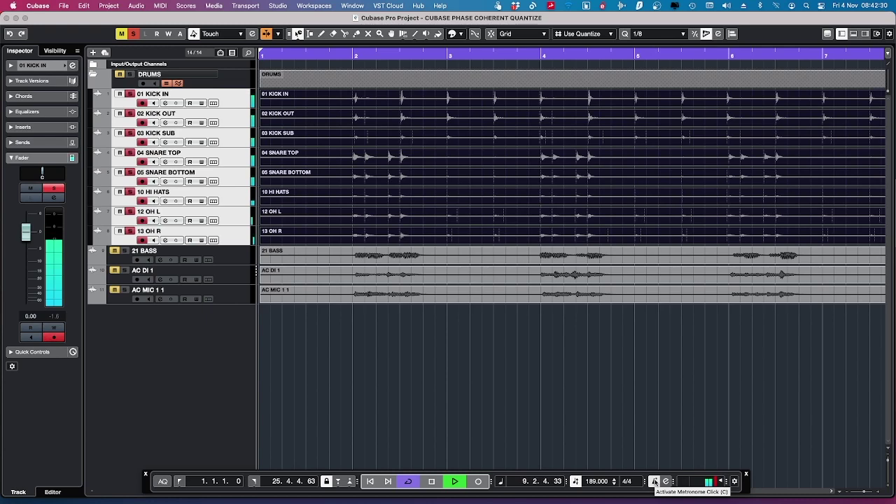
{"action": "key", "text": "g"}
{"action": "key", "text": "g"}
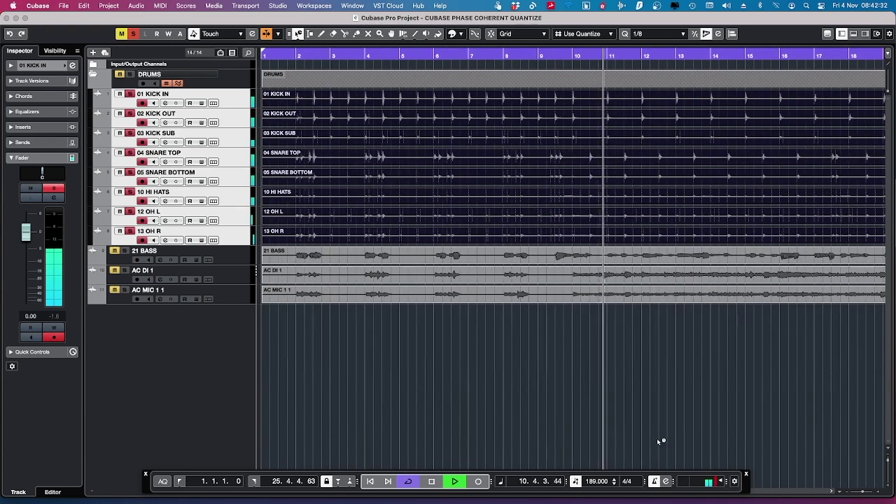
{"action": "scroll", "coordinate": [656, 418], "scroll_direction": "right", "scroll_amount": 1}
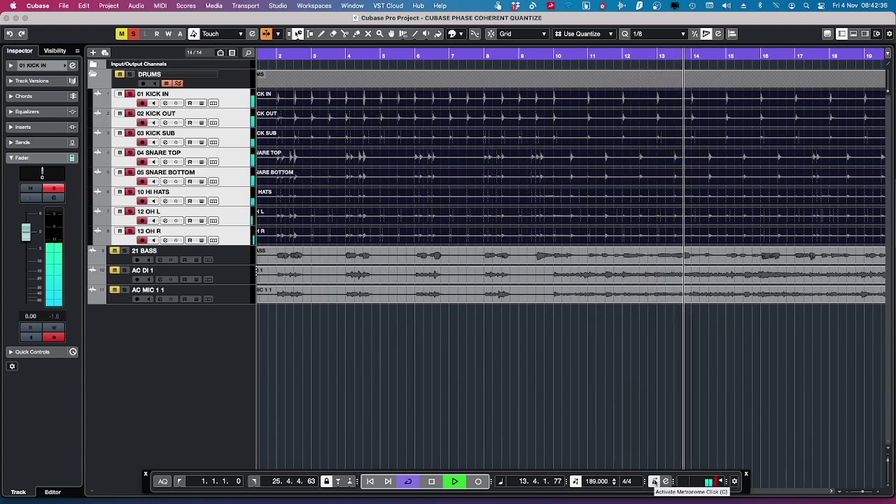
{"action": "key", "text": "space"}
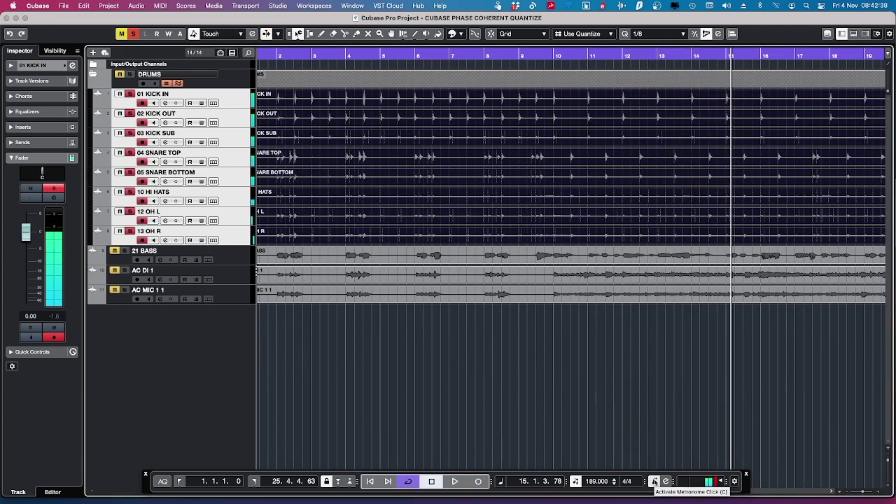
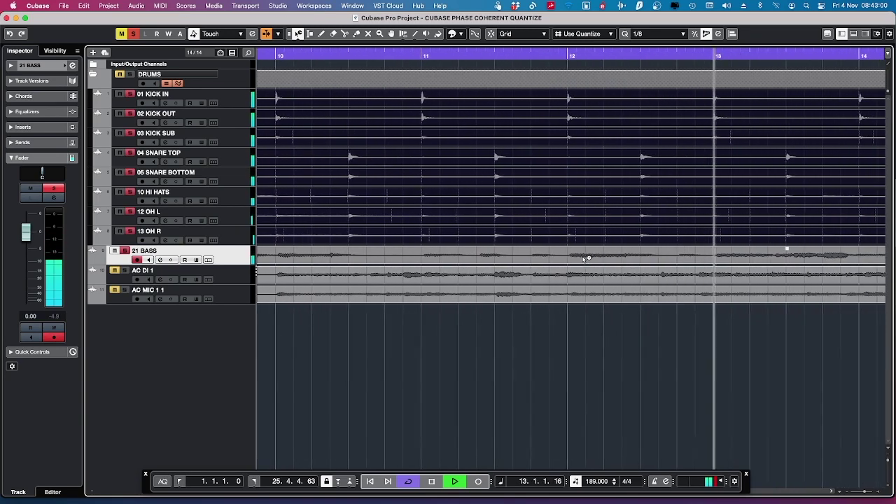
Stop playback and open the 21 BASS event in the Sample Editor
{"action": "scroll", "coordinate": [584, 260], "scroll_direction": "right", "scroll_amount": 3}
{"action": "key", "text": "space"}
{"action": "scroll", "coordinate": [582, 260], "scroll_direction": "down", "scroll_amount": 5}
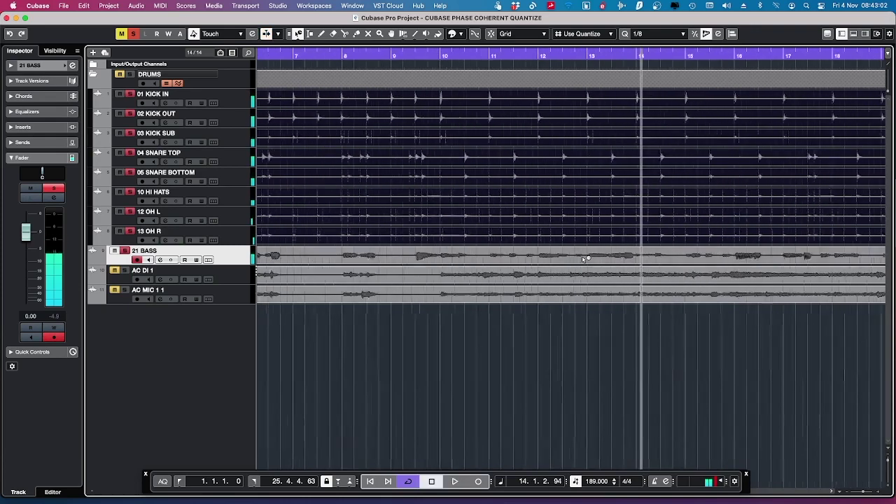
{"action": "key", "text": "g"}
{"action": "left_click", "coordinate": [511, 262]}
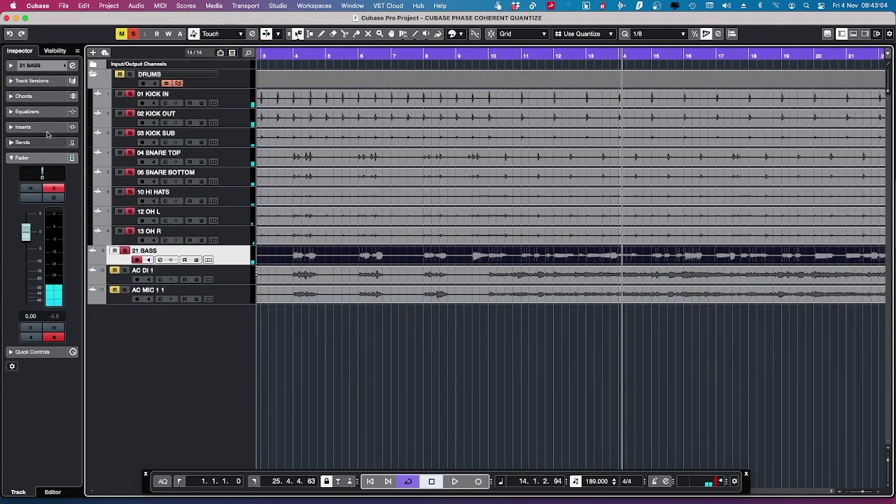
{"action": "double_click", "coordinate": [368, 263]}
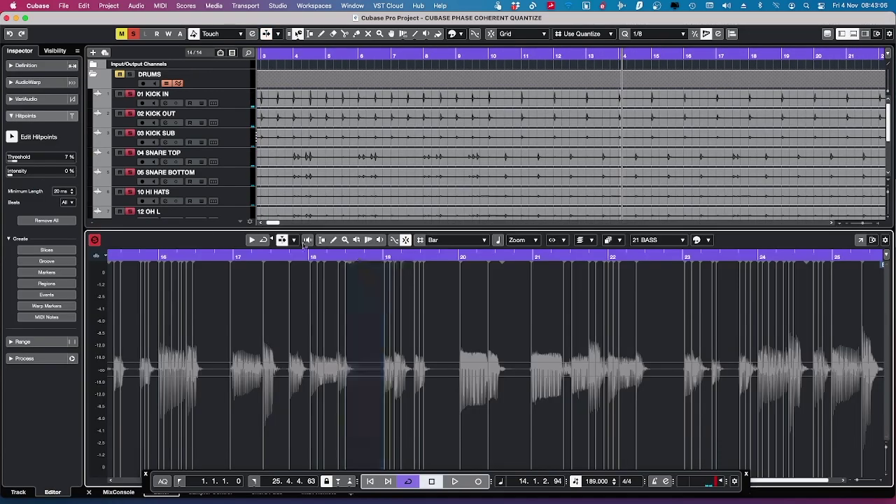
Find the first bass phrase at bar 2 and audition its first three hitpoint slices
{"action": "scroll", "coordinate": [215, 411], "scroll_direction": "left", "scroll_amount": 2}
{"action": "scroll", "coordinate": [211, 406], "scroll_direction": "up", "scroll_amount": 5}
{"action": "scroll", "coordinate": [212, 405], "scroll_direction": "down", "scroll_amount": 6}
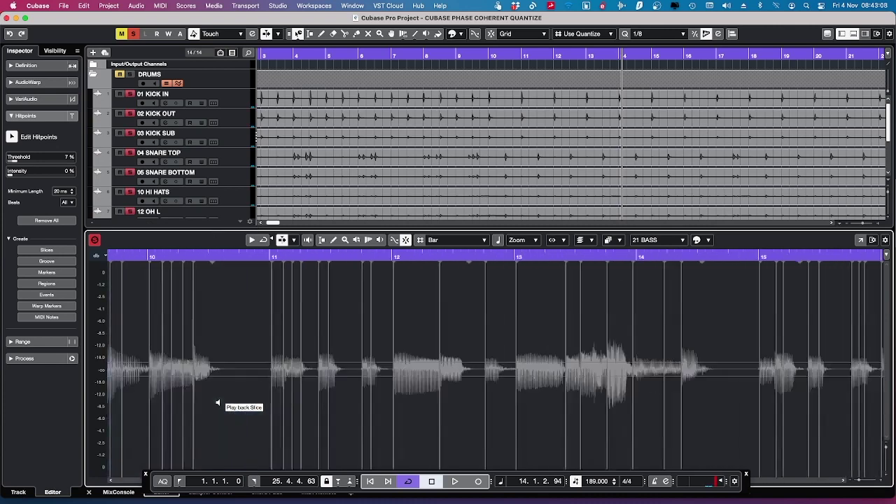
{"action": "scroll", "coordinate": [154, 395], "scroll_direction": "up", "scroll_amount": 8}
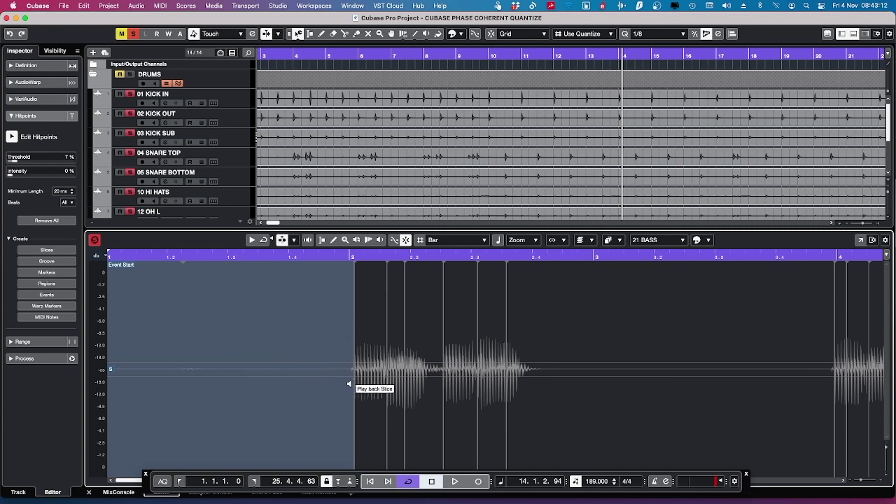
{"action": "scroll", "coordinate": [349, 383], "scroll_direction": "up", "scroll_amount": 3}
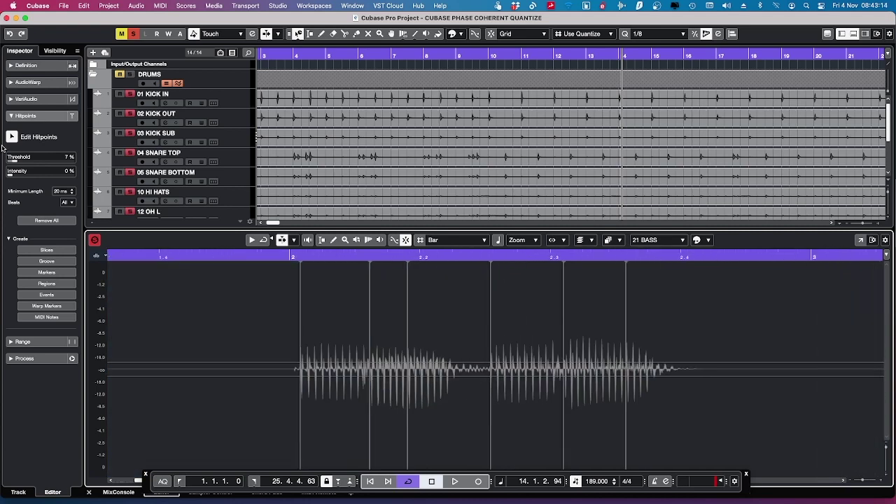
{"action": "left_click", "coordinate": [344, 401]}
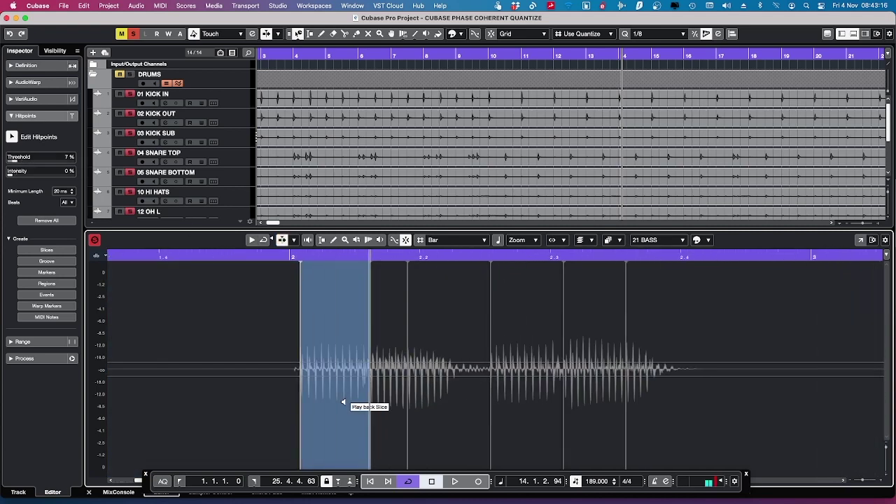
{"action": "left_click", "coordinate": [387, 405]}
{"action": "left_click", "coordinate": [437, 411]}
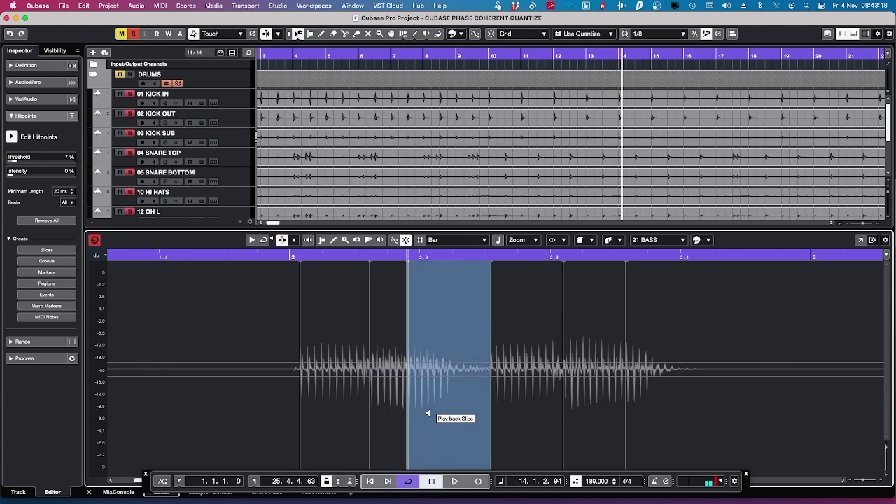
Play the bass with the drums from bar 2 and audition the slices across the whole phrase for unneeded hitpoints
{"action": "scroll", "coordinate": [350, 157], "scroll_direction": "down", "scroll_amount": 5}
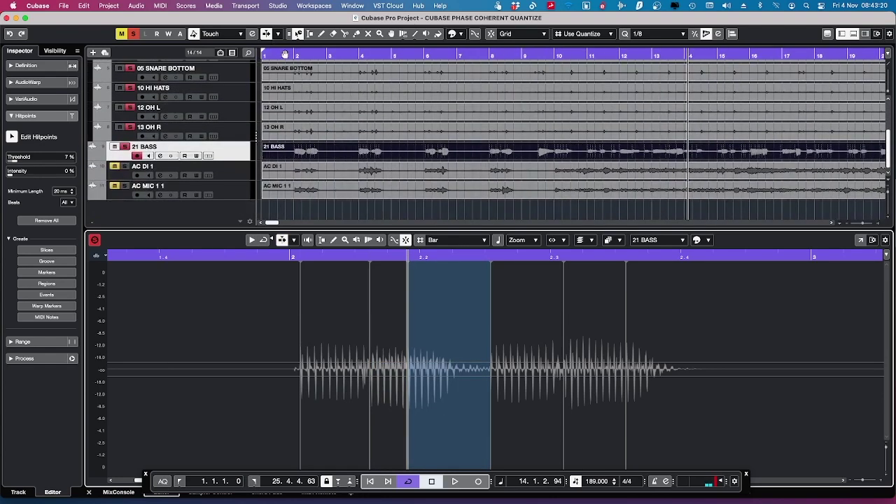
{"action": "left_click", "coordinate": [294, 55]}
{"action": "left_click", "coordinate": [420, 352]}
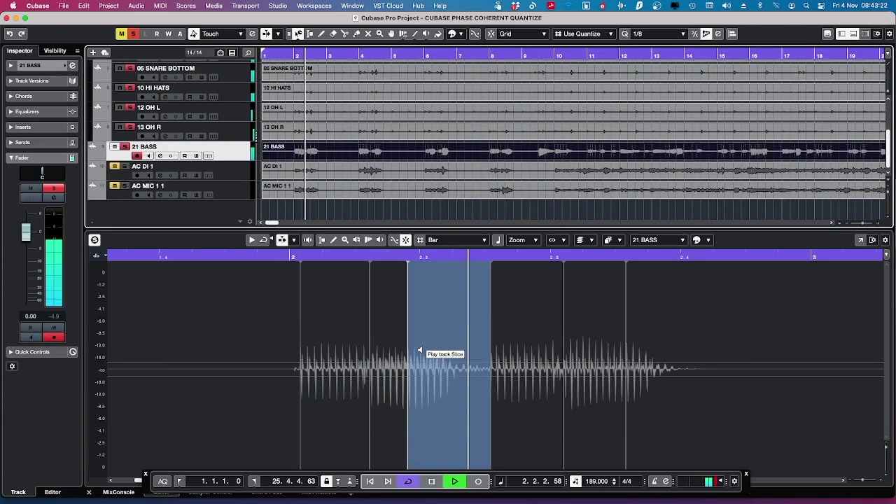
{"action": "left_click", "coordinate": [355, 373]}
{"action": "left_click", "coordinate": [390, 397]}
{"action": "left_click", "coordinate": [409, 400]}
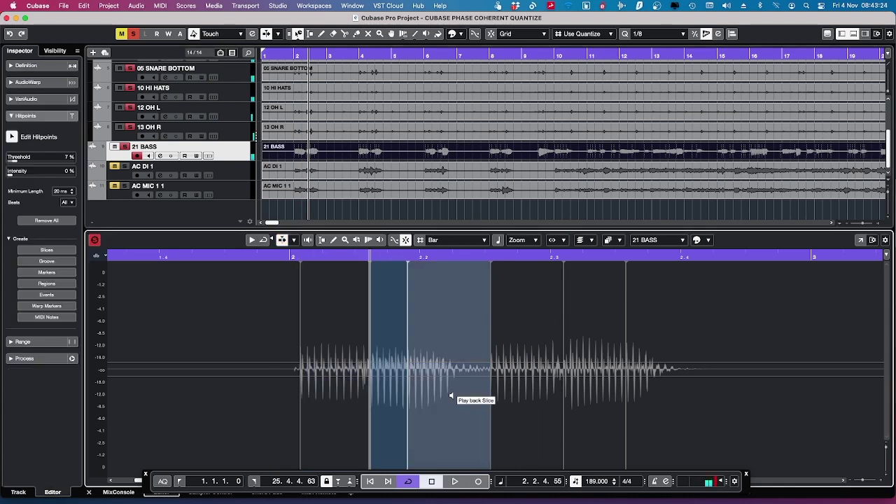
{"action": "left_click", "coordinate": [529, 392]}
{"action": "left_click", "coordinate": [578, 389]}
{"action": "left_click", "coordinate": [635, 380]}
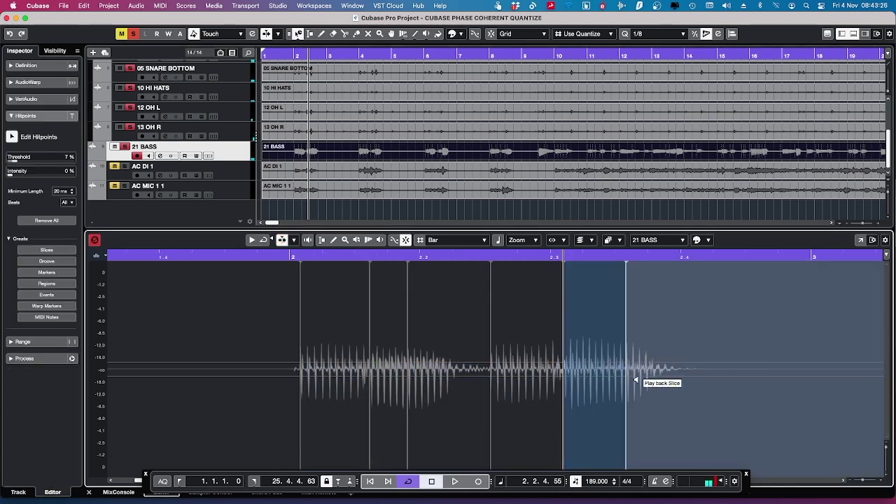
{"action": "left_click", "coordinate": [428, 396]}
{"action": "left_click", "coordinate": [766, 392]}
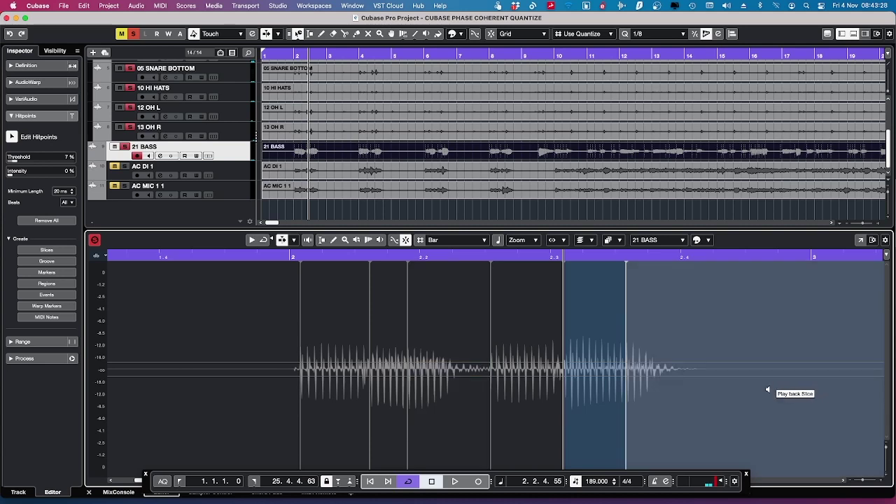
{"action": "left_click", "coordinate": [412, 394]}
{"action": "left_click", "coordinate": [343, 386]}
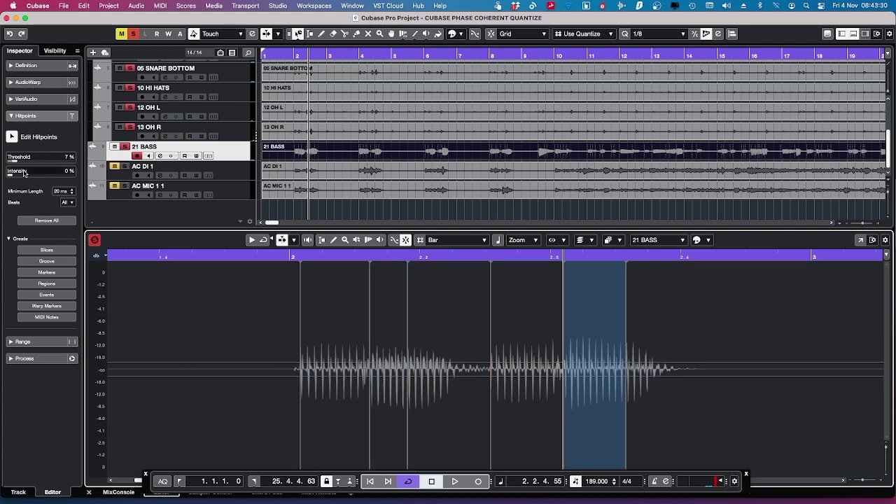
Set the 21 BASS hitpoint threshold to 14% and intensity to 3%, and audition the resulting slices
{"action": "left_click_drag", "start_coordinate": [14, 160], "coordinate": [14, 177]}
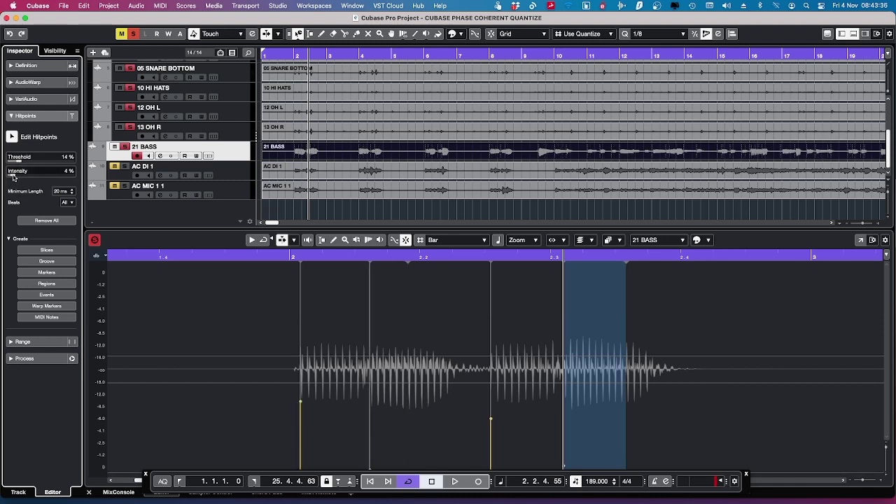
{"action": "left_click_drag", "start_coordinate": [15, 176], "coordinate": [10, 177]}
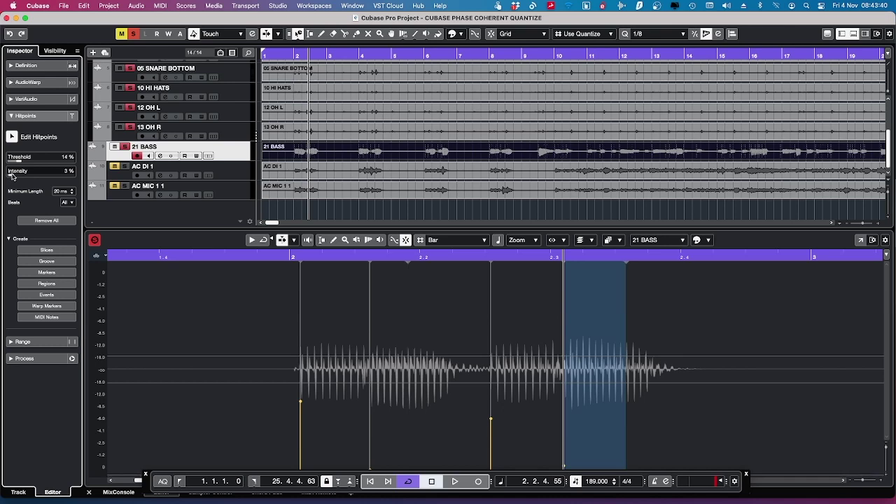
{"action": "left_click", "coordinate": [427, 331]}
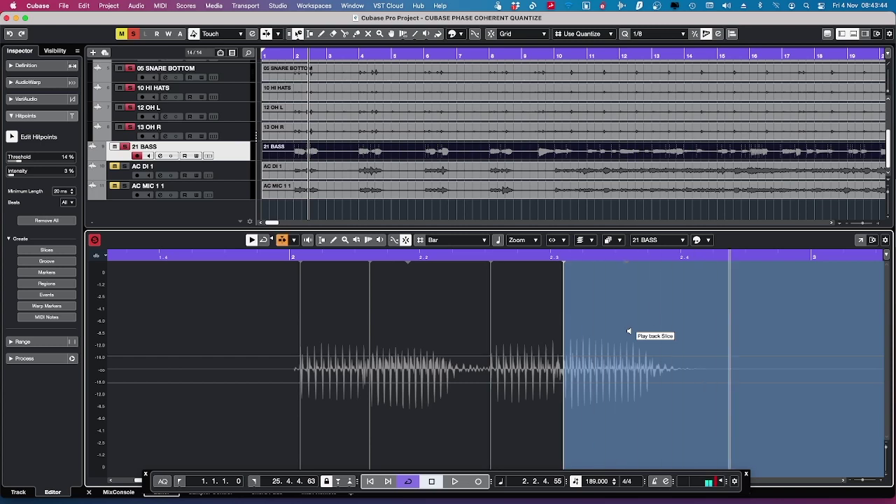
Audition the bass slices in bar 4 and disable the unneeded hitpoint at the end of the phrase's last note
{"action": "scroll", "coordinate": [583, 337], "scroll_direction": "right", "scroll_amount": 4}
{"action": "scroll", "coordinate": [582, 338], "scroll_direction": "down", "scroll_amount": 3}
{"action": "scroll", "coordinate": [581, 338], "scroll_direction": "right", "scroll_amount": 10}
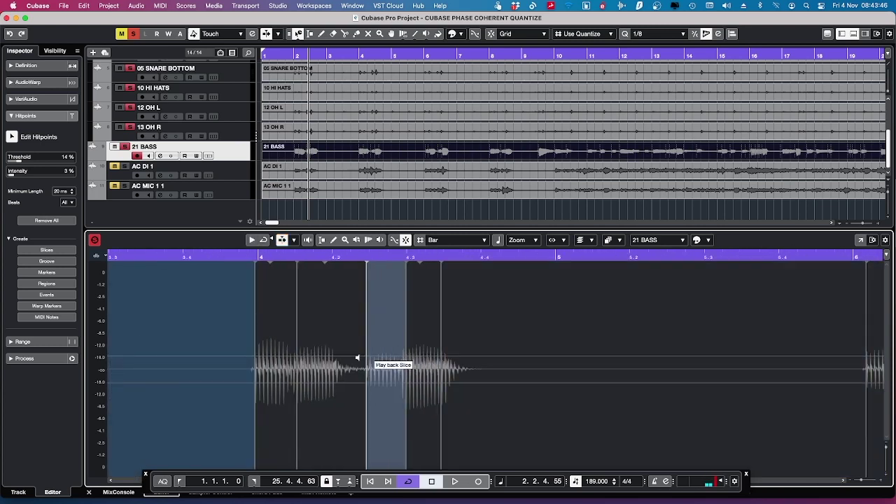
{"action": "left_click", "coordinate": [334, 332]}
{"action": "left_click", "coordinate": [396, 333]}
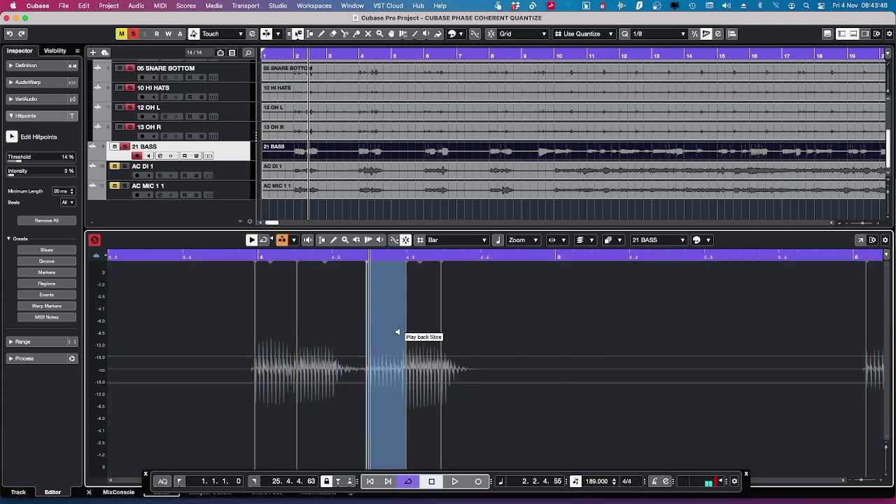
{"action": "left_click", "coordinate": [424, 325]}
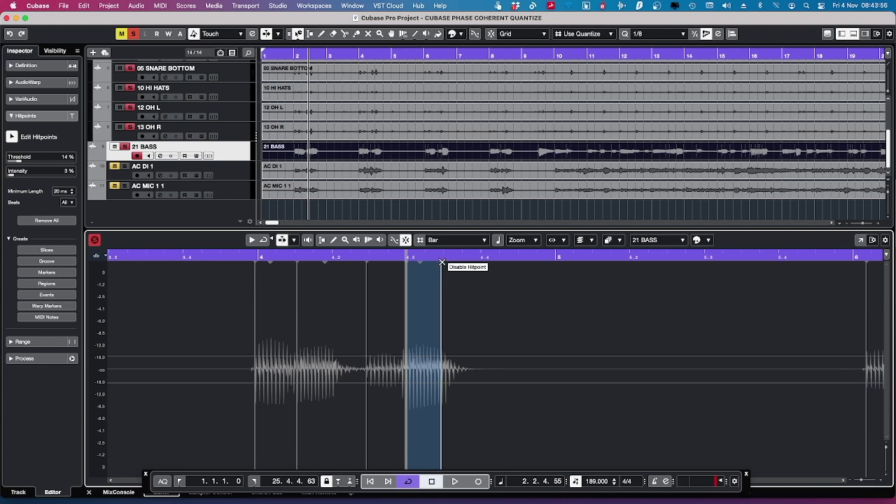
{"action": "left_click", "coordinate": [377, 255]}
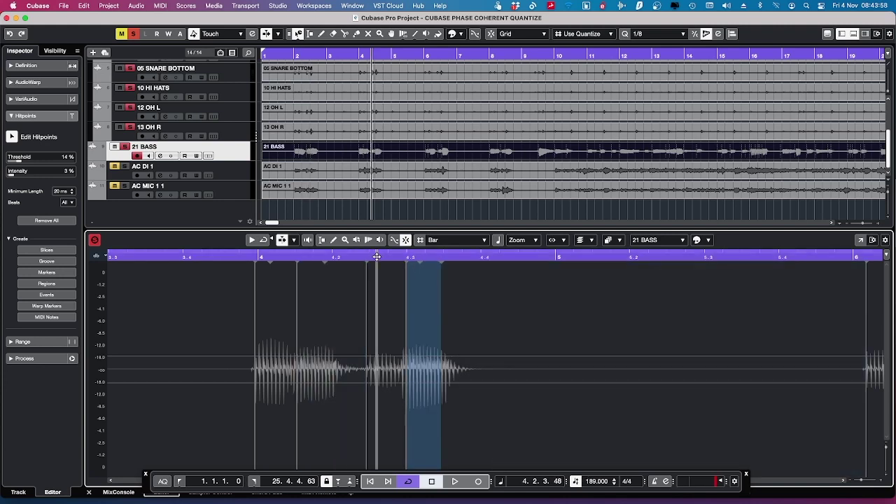
Audition the slices of the bass phrase in bar 6 to check its hitpoints
{"action": "scroll", "coordinate": [441, 295], "scroll_direction": "down", "scroll_amount": 3}
{"action": "scroll", "coordinate": [441, 294], "scroll_direction": "up", "scroll_amount": 3}
{"action": "scroll", "coordinate": [440, 293], "scroll_direction": "right", "scroll_amount": 5}
{"action": "scroll", "coordinate": [441, 294], "scroll_direction": "down", "scroll_amount": 3}
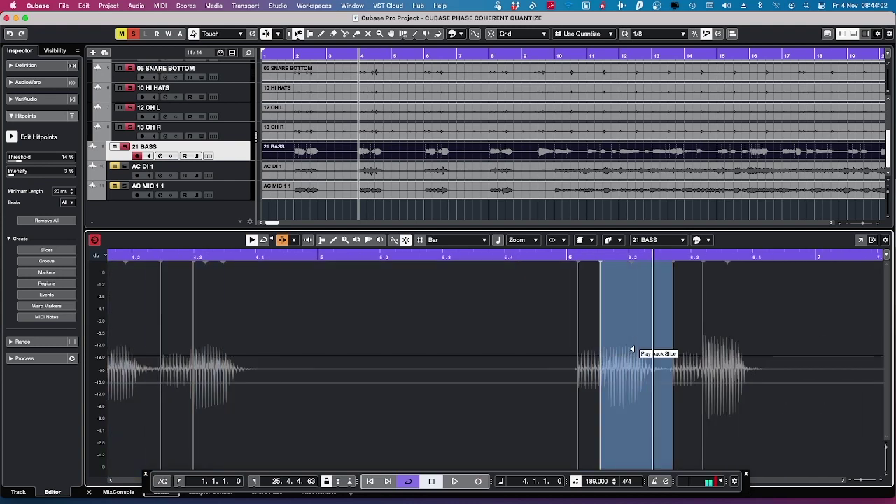
{"action": "left_click", "coordinate": [689, 346]}
{"action": "scroll", "coordinate": [700, 343], "scroll_direction": "right", "scroll_amount": 8}
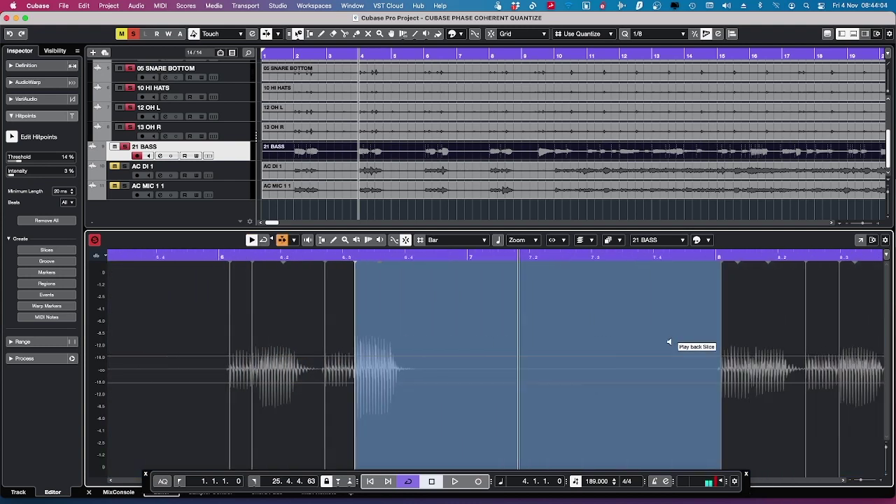
{"action": "scroll", "coordinate": [590, 328], "scroll_direction": "right", "scroll_amount": 1}
Audition the first bass slice of bar 8 and mark the second note's start with the cursor at 8.1.3.69
{"action": "left_click", "coordinate": [537, 331]}
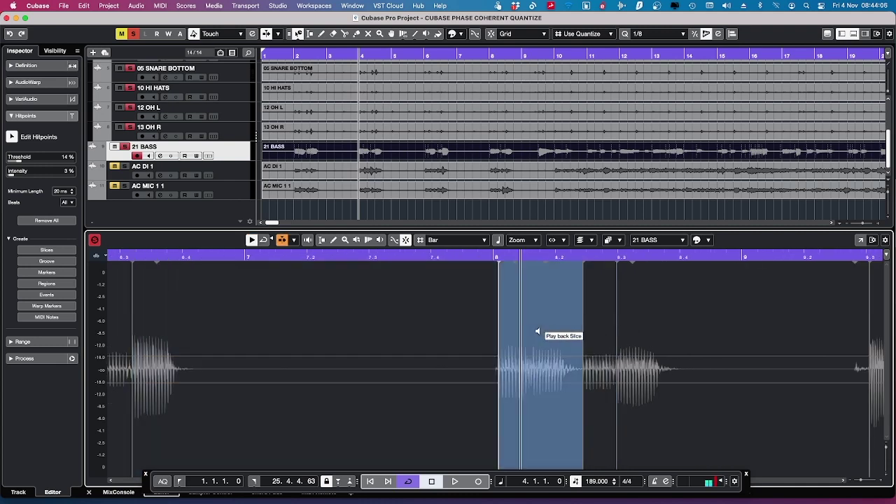
{"action": "scroll", "coordinate": [531, 334], "scroll_direction": "down", "scroll_amount": 4}
{"action": "scroll", "coordinate": [532, 333], "scroll_direction": "up", "scroll_amount": 8}
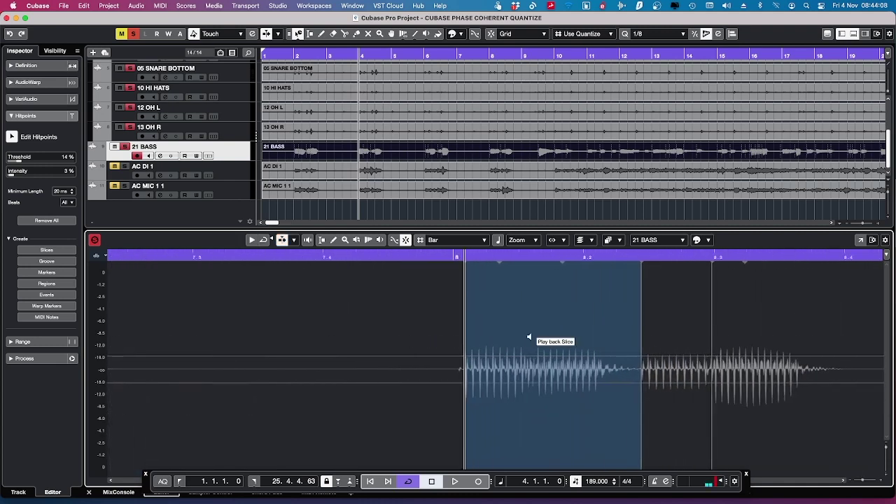
{"action": "left_click", "coordinate": [506, 309]}
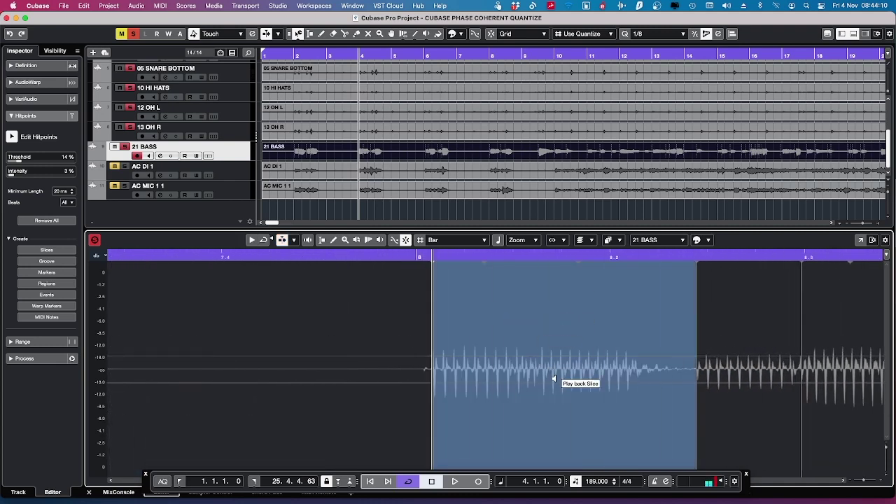
{"action": "left_click", "coordinate": [541, 318]}
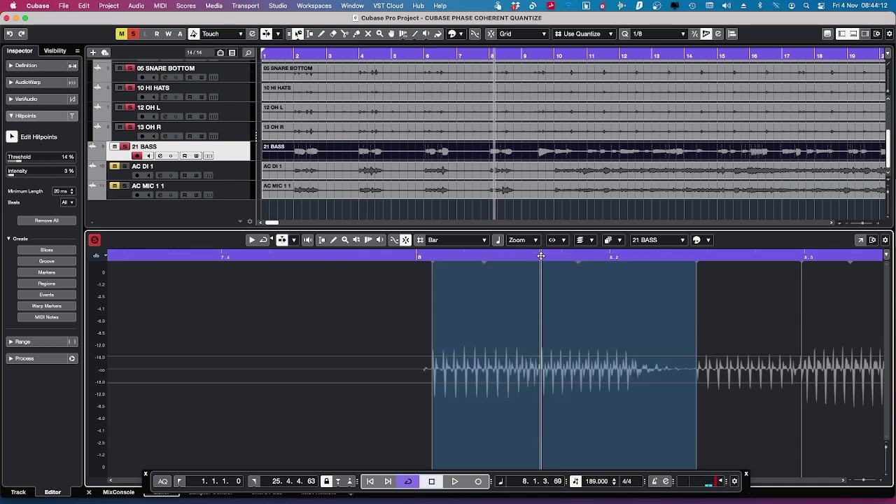
{"action": "left_click", "coordinate": [463, 425]}
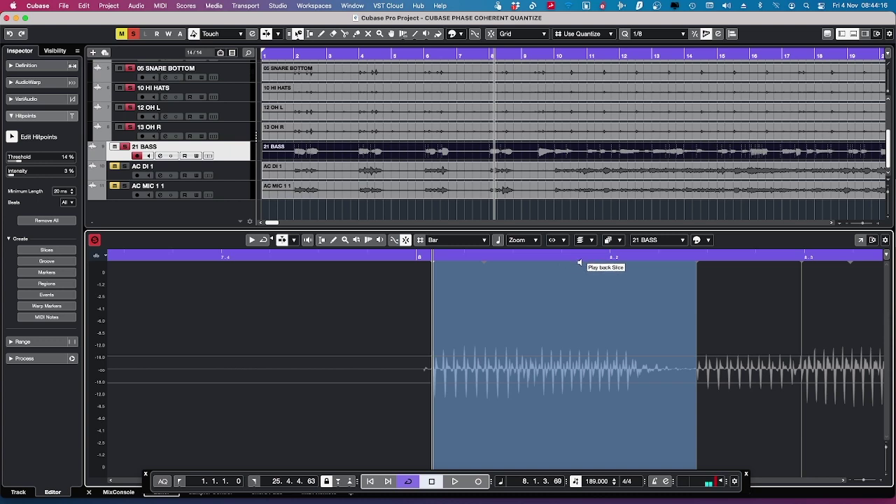
Lock the hitpoint just before 8.2, move it back to the second note's start, and audition the slices of bar 8
{"action": "left_click", "coordinate": [579, 264]}
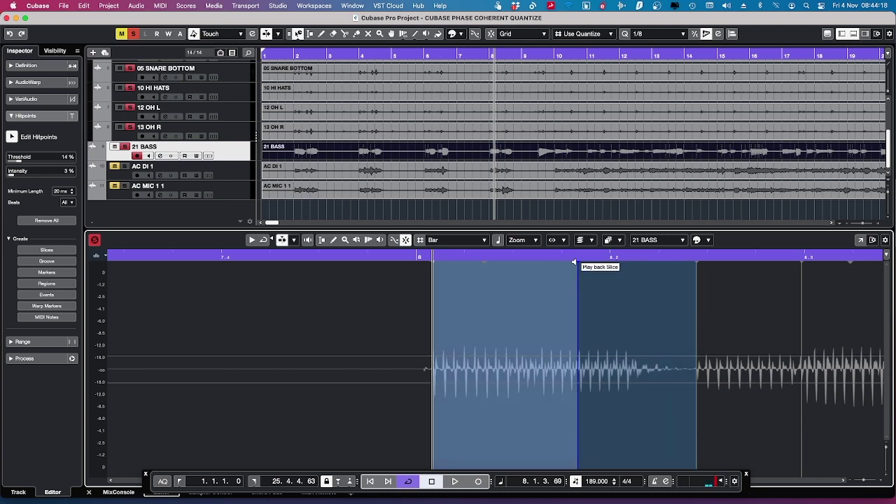
{"action": "left_click_drag", "start_coordinate": [577, 267], "coordinate": [564, 267]}
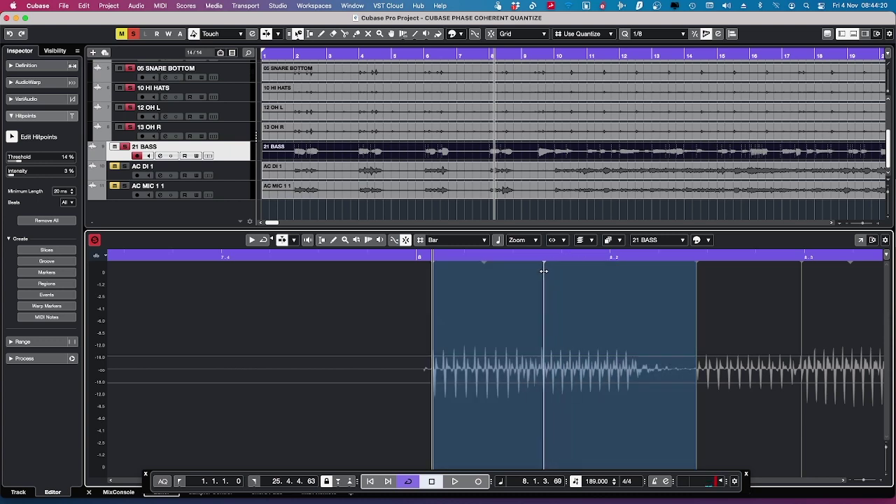
{"action": "left_click", "coordinate": [492, 368]}
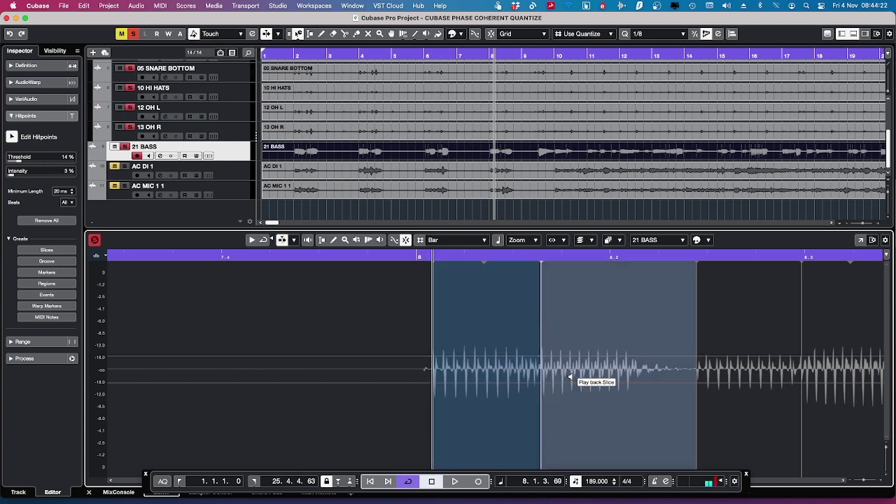
{"action": "left_click", "coordinate": [571, 376]}
{"action": "scroll", "coordinate": [570, 377], "scroll_direction": "down", "scroll_amount": 5}
{"action": "left_click", "coordinate": [635, 371]}
{"action": "left_click", "coordinate": [662, 370]}
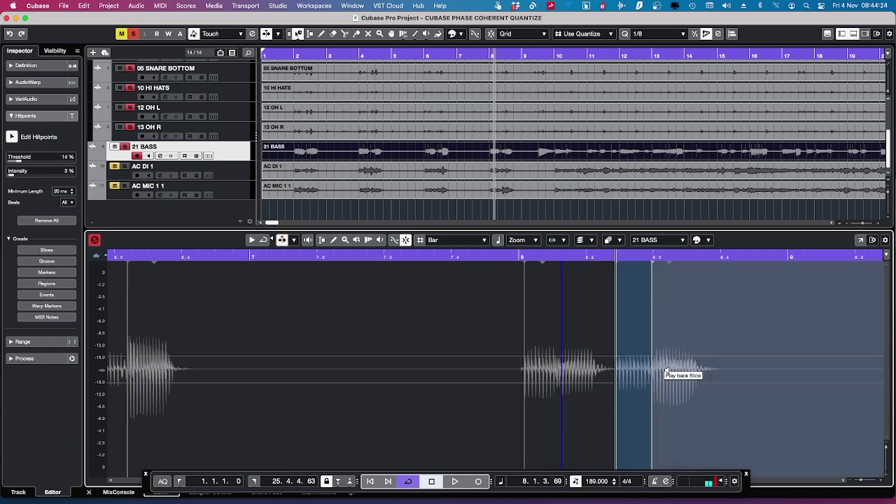
Audition the bass slices from bar 9 to bar 12 and briefly play the section at bar 9 to find missing hitpoints
{"action": "scroll", "coordinate": [674, 370], "scroll_direction": "down", "scroll_amount": 3}
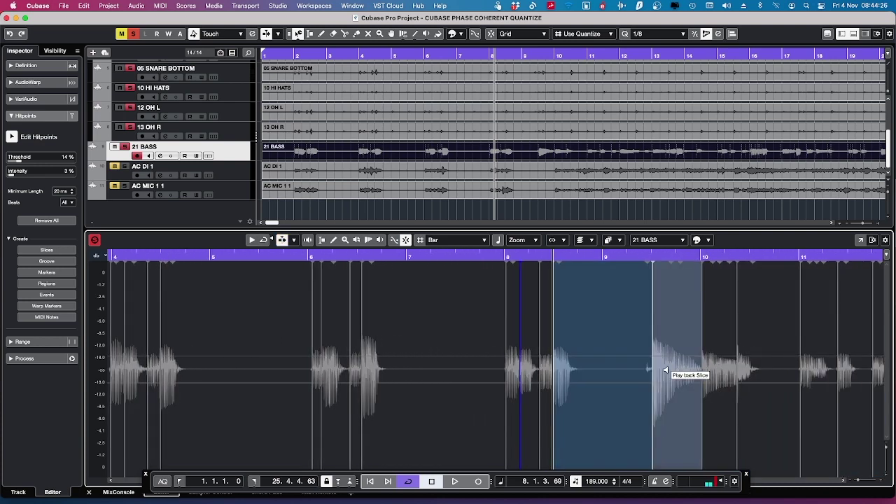
{"action": "left_click", "coordinate": [669, 370]}
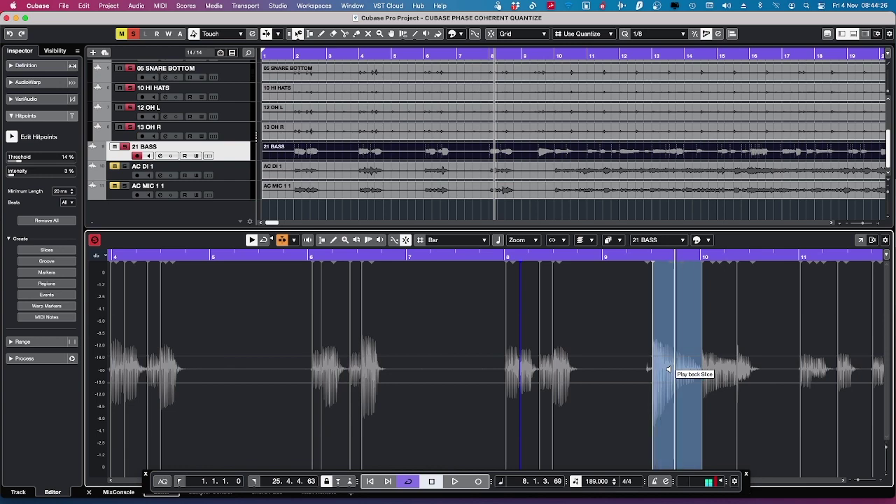
{"action": "left_click", "coordinate": [733, 370]}
{"action": "scroll", "coordinate": [733, 370], "scroll_direction": "right", "scroll_amount": 5}
{"action": "left_click", "coordinate": [651, 370]}
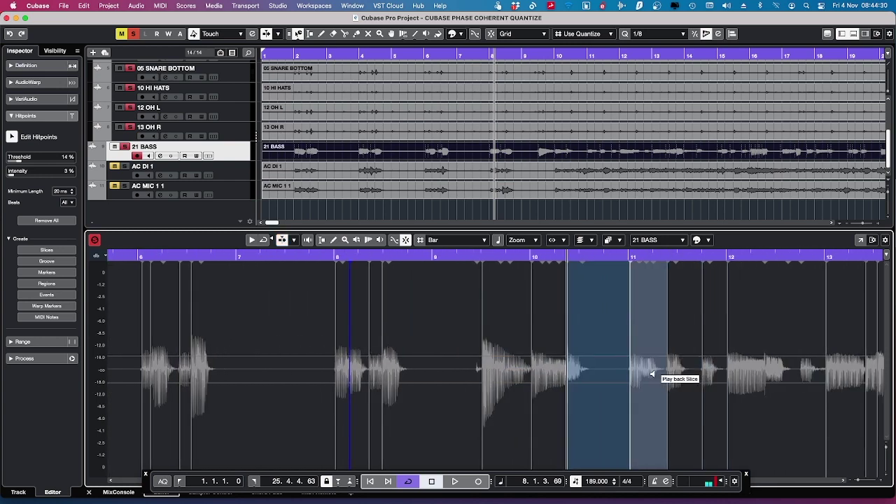
{"action": "left_click", "coordinate": [756, 369]}
{"action": "scroll", "coordinate": [760, 371], "scroll_direction": "up", "scroll_amount": 4}
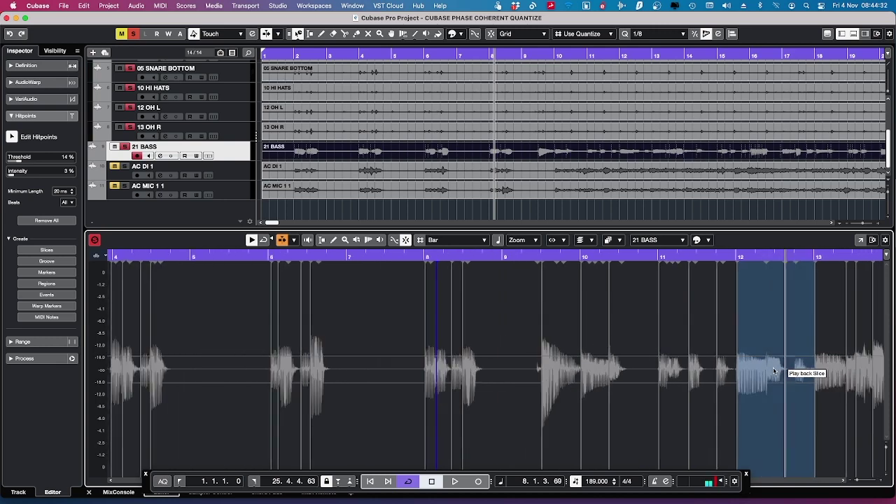
{"action": "scroll", "coordinate": [764, 376], "scroll_direction": "right", "scroll_amount": 3}
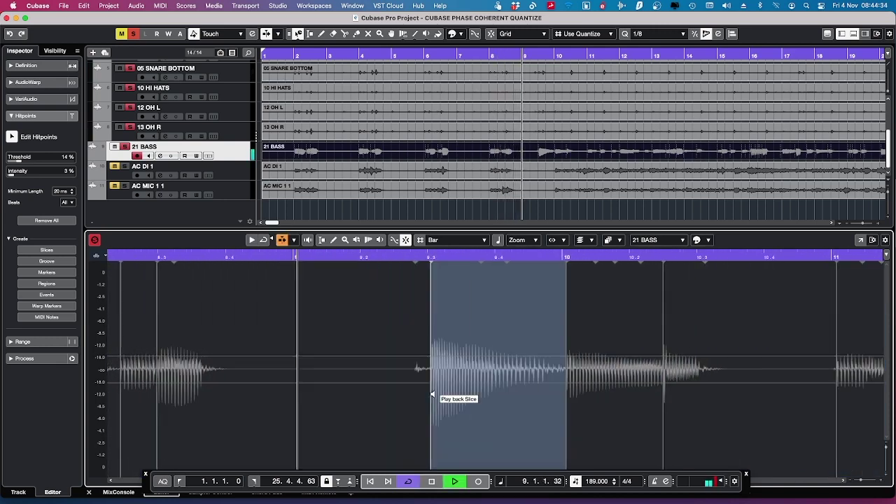
{"action": "key", "text": "space"}
{"action": "scroll", "coordinate": [548, 377], "scroll_direction": "right", "scroll_amount": 5}
{"action": "scroll", "coordinate": [548, 378], "scroll_direction": "down", "scroll_amount": 5}
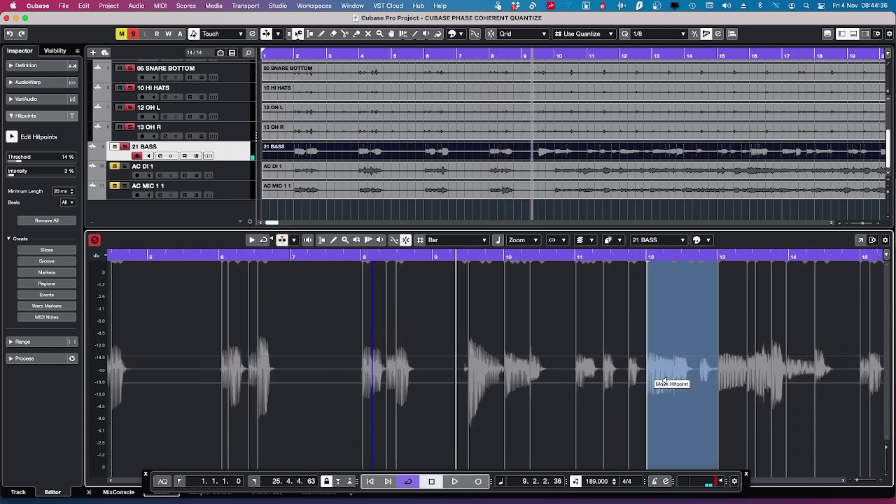
Lock the two missing hitpoints in bar 12, at the note between 12.2 and 12.3 and at the note near 12.4
{"action": "scroll", "coordinate": [676, 382], "scroll_direction": "up", "scroll_amount": 8}
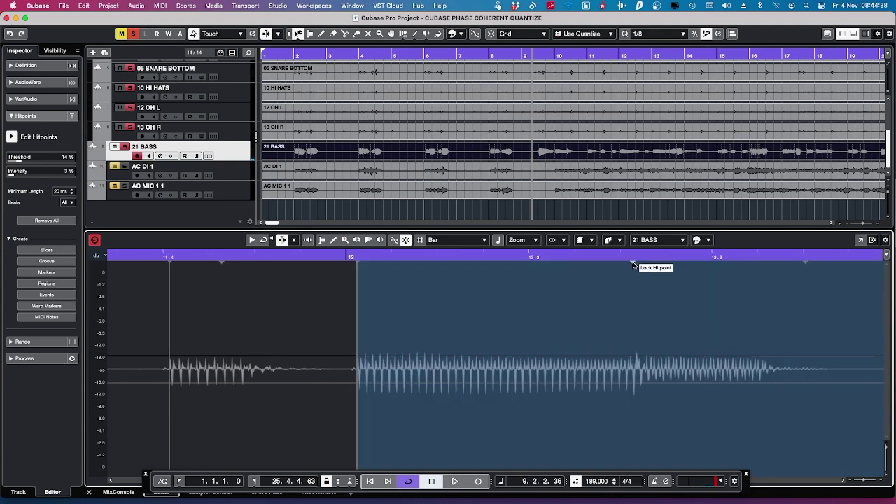
{"action": "left_click", "coordinate": [633, 266]}
{"action": "scroll", "coordinate": [692, 394], "scroll_direction": "down", "scroll_amount": 4}
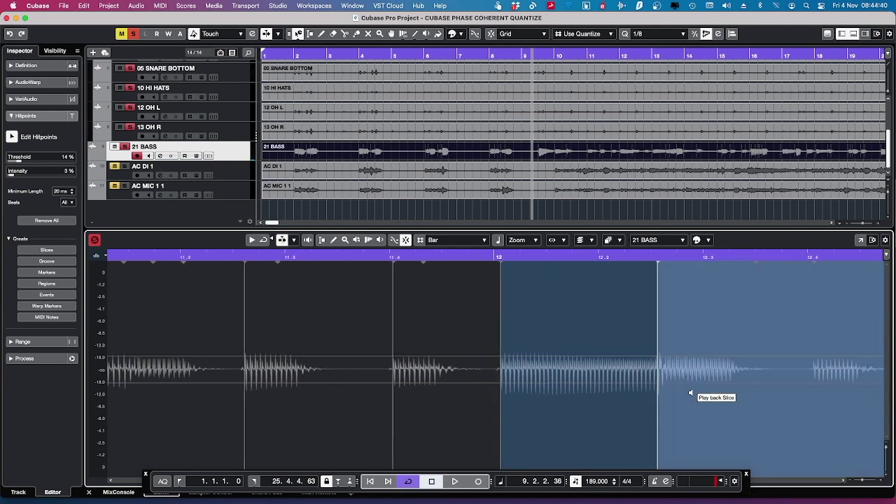
{"action": "scroll", "coordinate": [690, 389], "scroll_direction": "right", "scroll_amount": 4}
{"action": "scroll", "coordinate": [689, 387], "scroll_direction": "right", "scroll_amount": 1}
{"action": "left_click", "coordinate": [526, 263]}
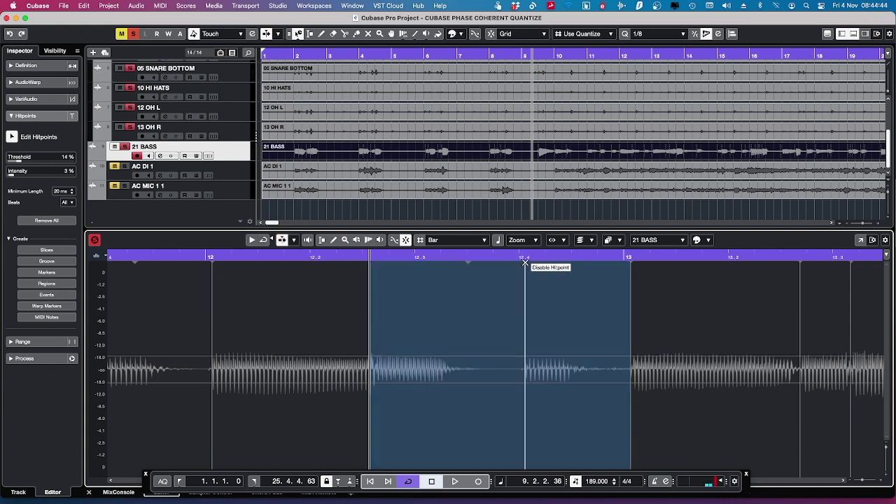
{"action": "left_click", "coordinate": [525, 262]}
Audition the bass slices in bar 13 and play the phrase through to the start of bar 14
{"action": "scroll", "coordinate": [634, 347], "scroll_direction": "right", "scroll_amount": 2}
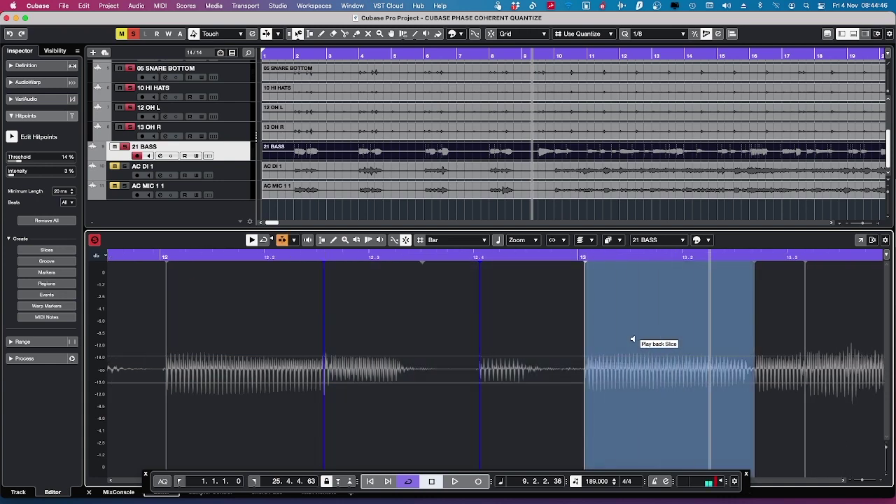
{"action": "scroll", "coordinate": [634, 339], "scroll_direction": "right", "scroll_amount": 10}
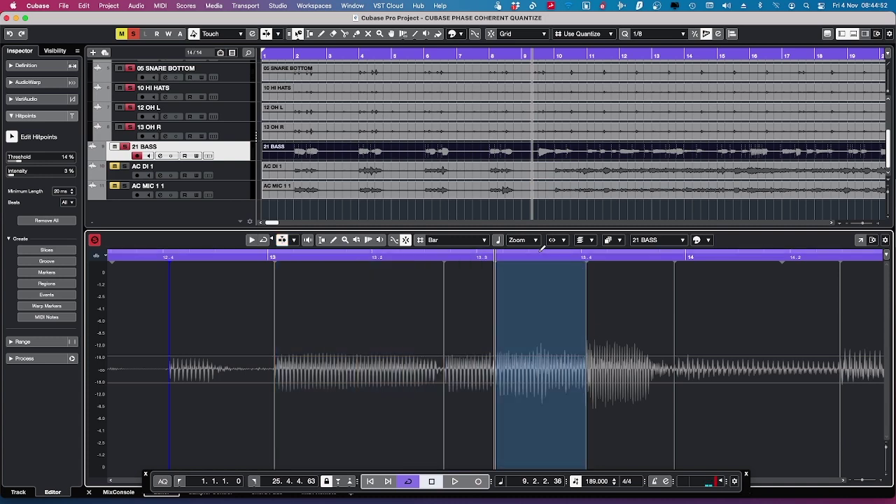
{"action": "key", "text": "space"}
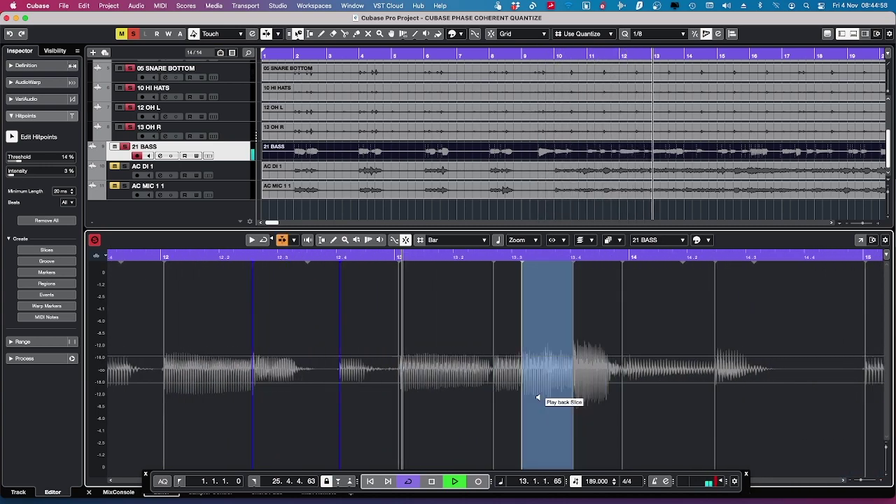
{"action": "key", "text": "space"}
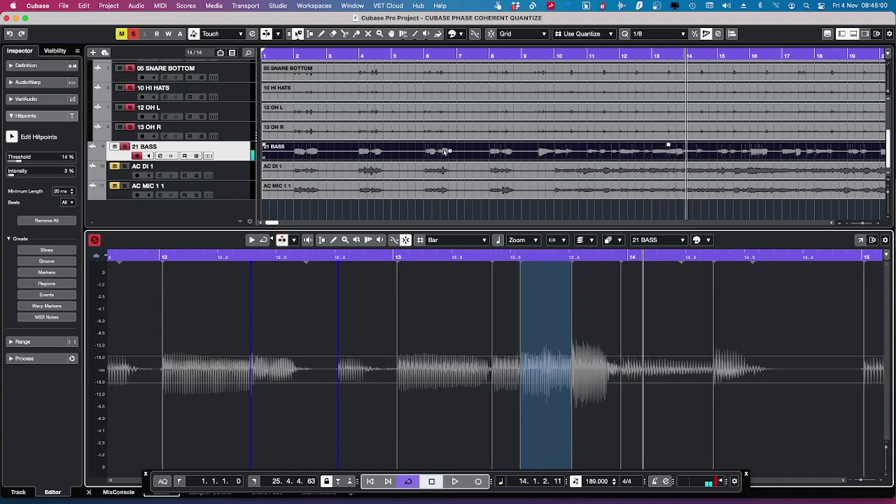
Disable the unneeded hitpoints inside the long first note of bar 16 and audition the slices around them
{"action": "scroll", "coordinate": [756, 422], "scroll_direction": "right", "scroll_amount": 6}
{"action": "scroll", "coordinate": [756, 422], "scroll_direction": "down", "scroll_amount": 3}
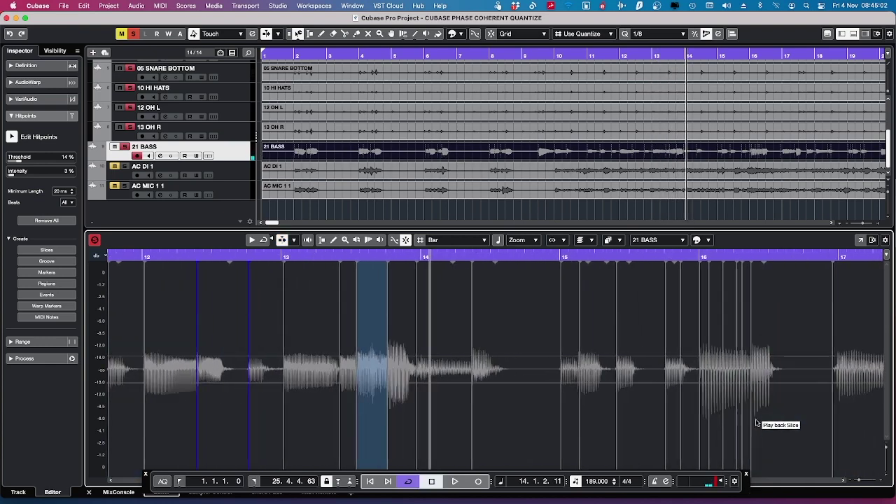
{"action": "scroll", "coordinate": [749, 424], "scroll_direction": "up", "scroll_amount": 3}
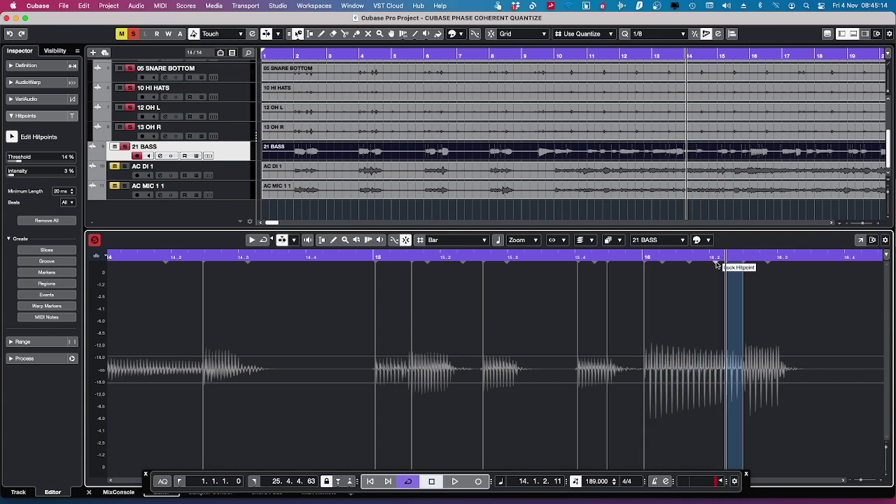
{"action": "left_click", "coordinate": [670, 326]}
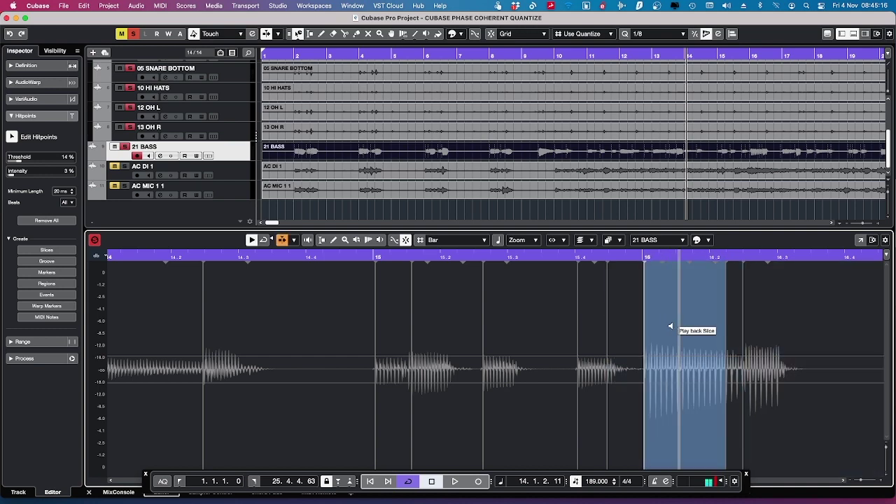
{"action": "left_click", "coordinate": [752, 323]}
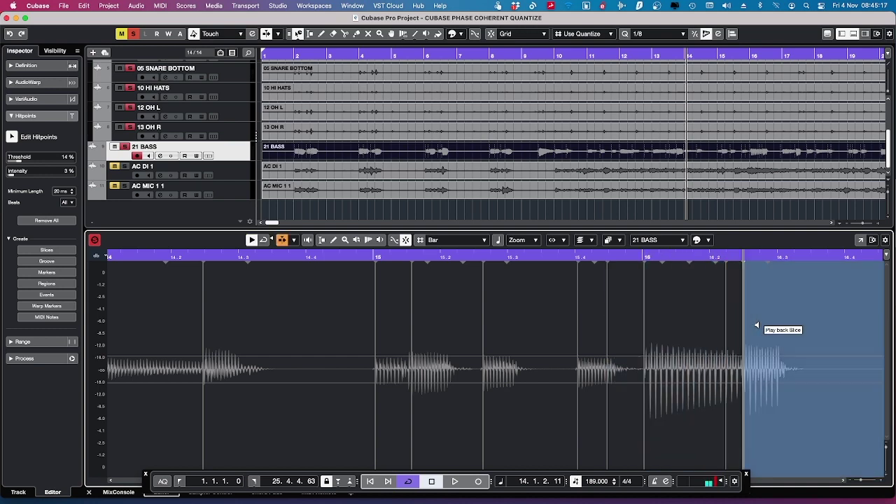
{"action": "left_click", "coordinate": [726, 262], "text": "alt"}
Play the bass phrase in bar 14 and check the slices across bars 16 to 18
{"action": "key", "text": "space"}
{"action": "scroll", "coordinate": [674, 314], "scroll_direction": "right", "scroll_amount": 8}
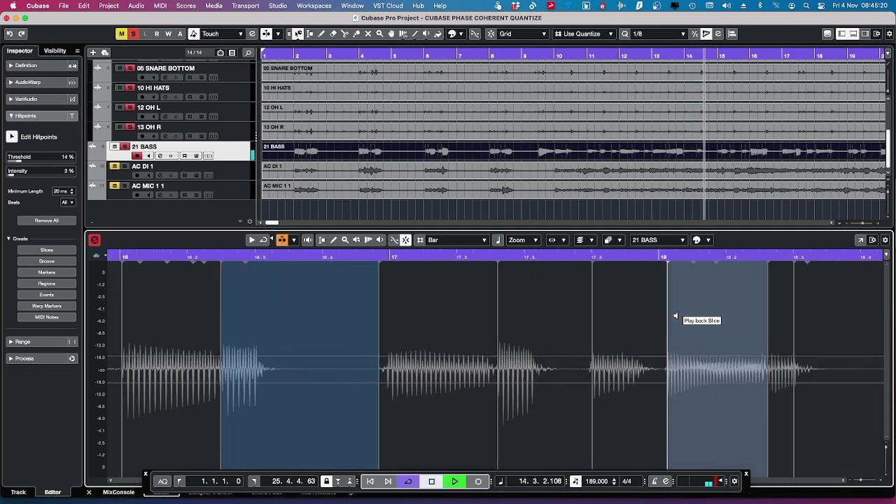
{"action": "key", "text": "space"}
{"action": "scroll", "coordinate": [678, 317], "scroll_direction": "down", "scroll_amount": 4}
{"action": "scroll", "coordinate": [678, 318], "scroll_direction": "down", "scroll_amount": 2}
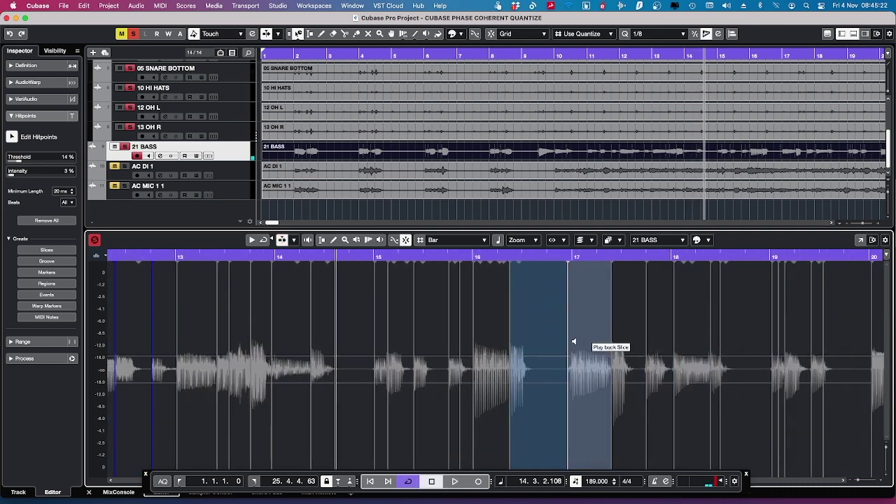
Move the early bass hitpoint just before bar 17 onto the actual start of the note
{"action": "scroll", "coordinate": [558, 343], "scroll_direction": "up", "scroll_amount": 7}
{"action": "left_click", "coordinate": [670, 317]}
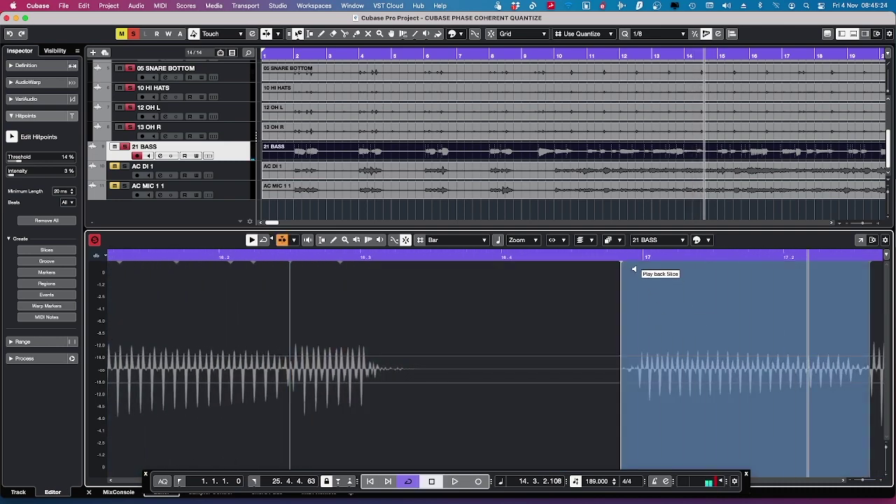
{"action": "key", "text": "space"}
{"action": "key", "text": "space"}
{"action": "scroll", "coordinate": [621, 273], "scroll_direction": "down", "scroll_amount": 3}
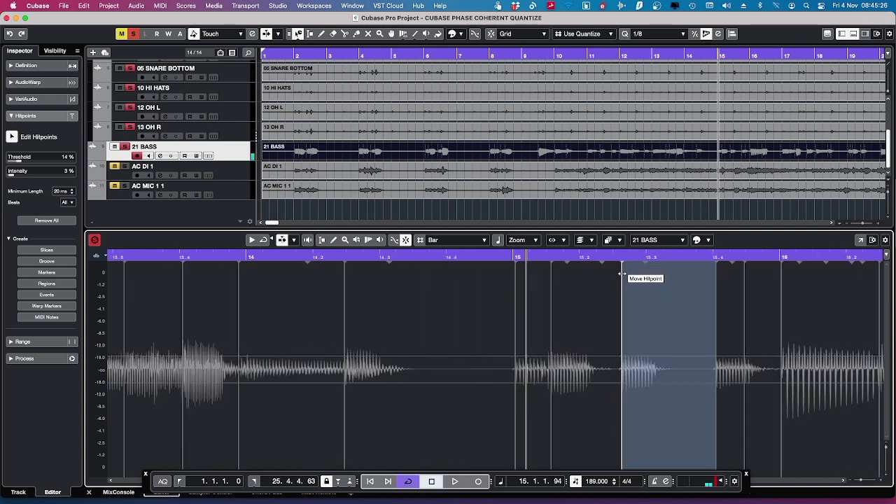
{"action": "scroll", "coordinate": [621, 274], "scroll_direction": "right", "scroll_amount": 10}
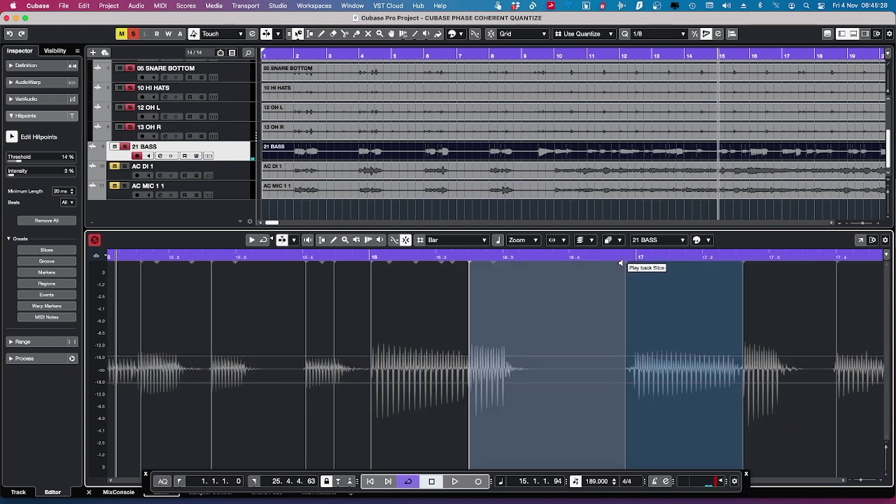
{"action": "left_click_drag", "start_coordinate": [627, 262], "coordinate": [634, 261]}
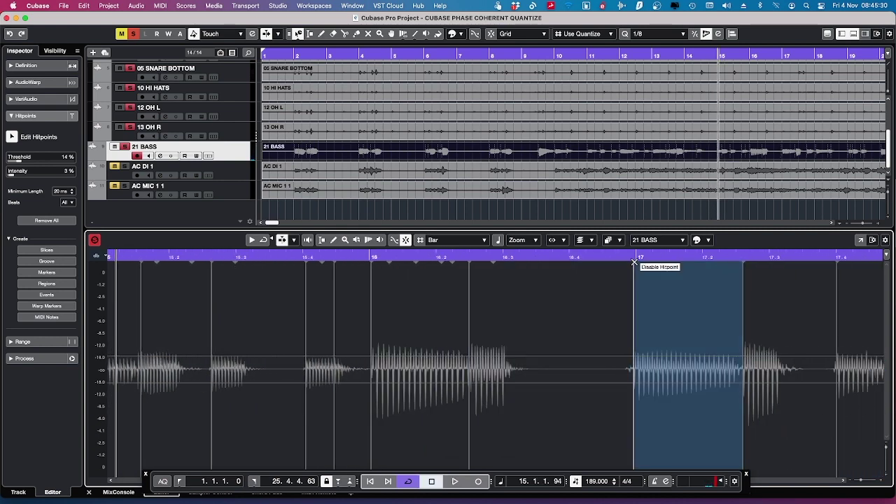
Quantize the 21 BASS event to a 1/8 grid with AudioWarp enabled in the Quantize Panel
{"action": "left_click", "coordinate": [324, 153]}
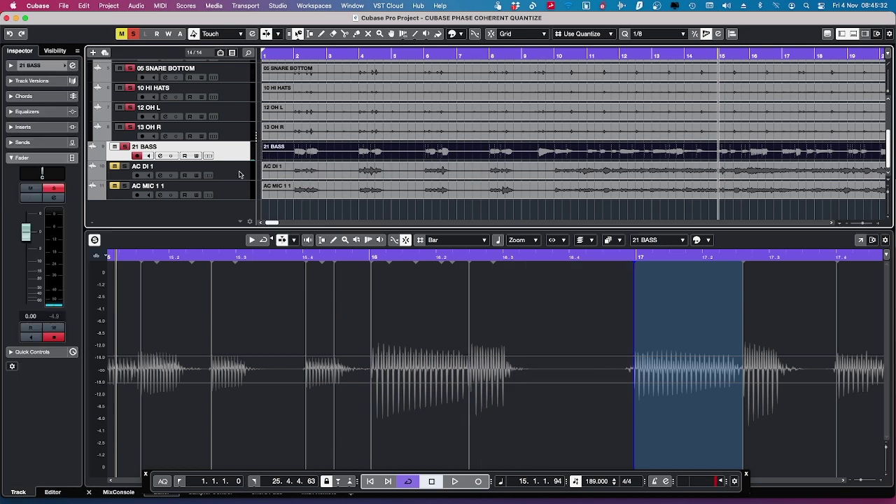
{"action": "left_click", "coordinate": [85, 6]}
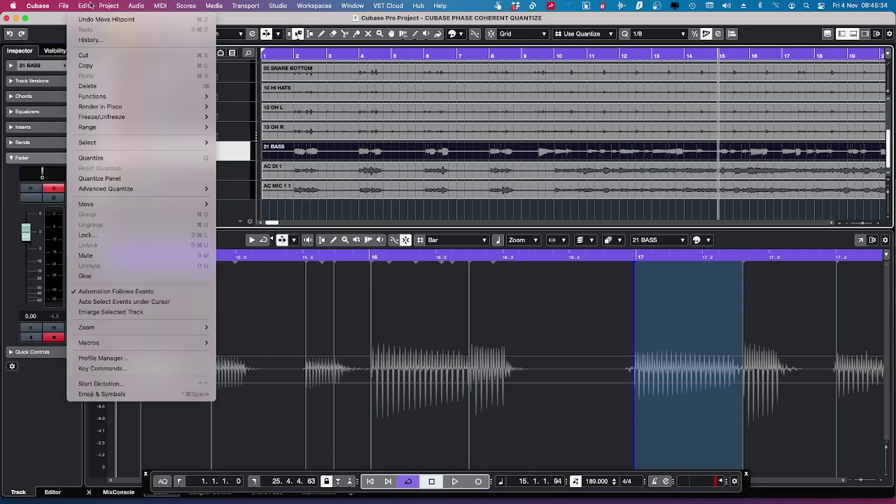
{"action": "left_click", "coordinate": [118, 179]}
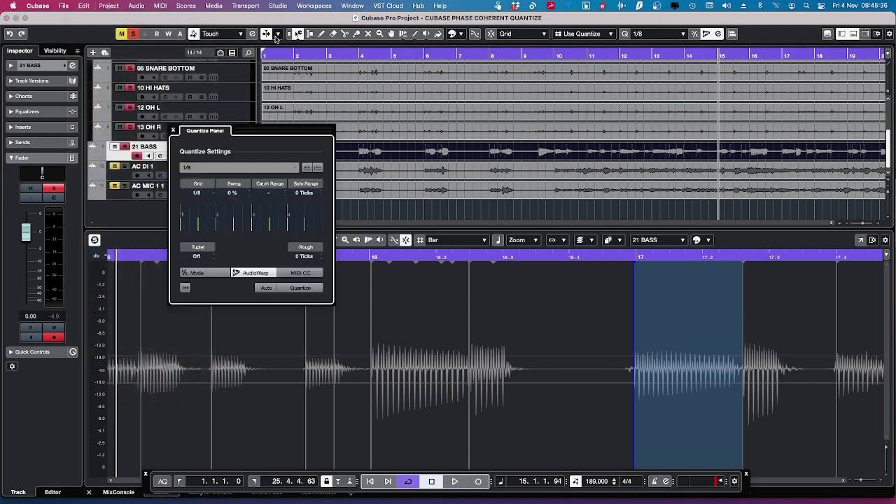
{"action": "left_click_drag", "start_coordinate": [276, 131], "coordinate": [202, 162]}
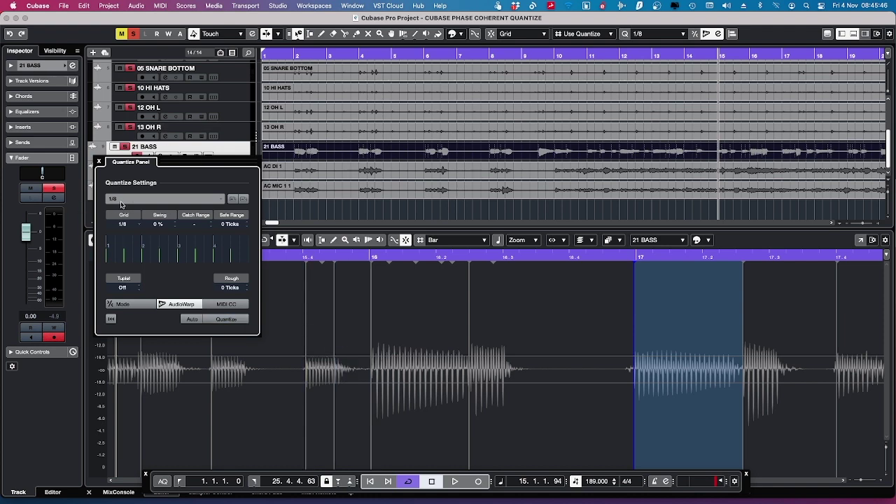
{"action": "left_click", "coordinate": [223, 322]}
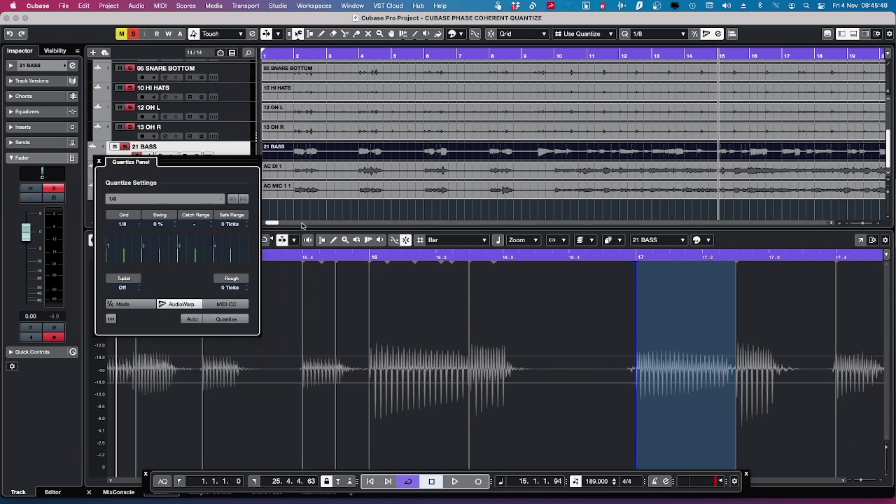
Play the quantized bass together with the drums from the start to the end of the song section
{"action": "left_click", "coordinate": [280, 53]}
{"action": "key", "text": "space"}
{"action": "key", "text": "h"}
{"action": "key", "text": "h"}
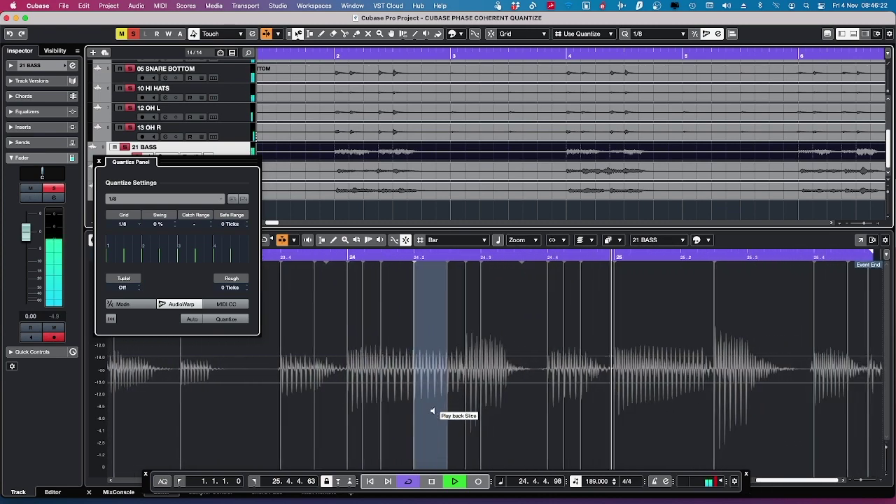
{"action": "key", "text": "space"}
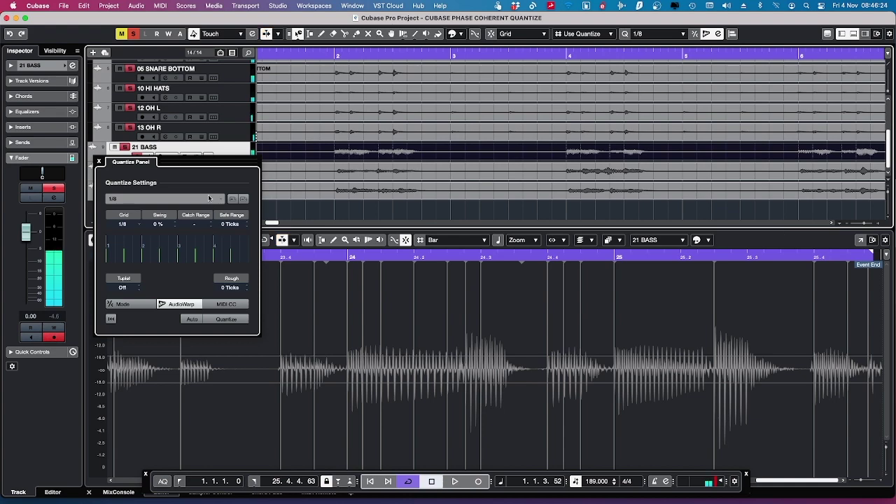
Close the Quantize Panel, clear the current solos and solo the AC DI 1 and AC MIC 1 1 tracks
{"action": "left_click", "coordinate": [99, 161]}
{"action": "key", "text": "g"}
{"action": "key", "text": "g"}
{"action": "key", "text": "g"}
{"action": "key", "text": "g"}
{"action": "key", "text": "g"}
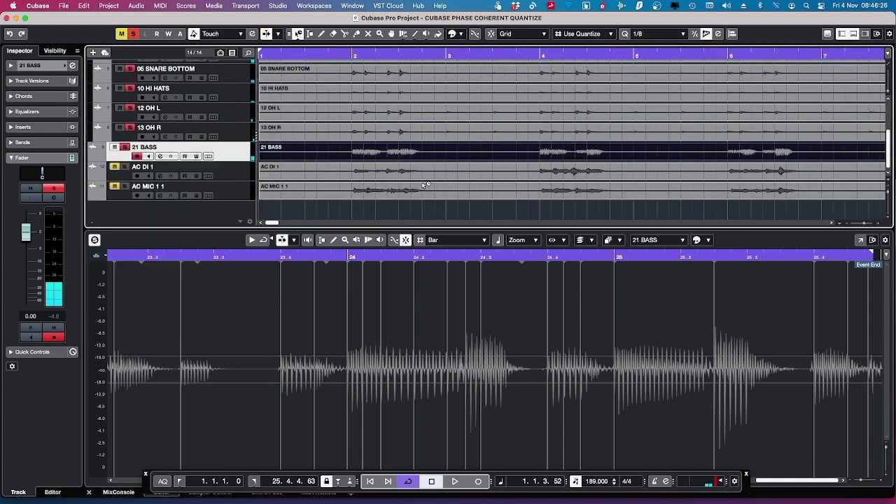
{"action": "left_click", "coordinate": [245, 129]}
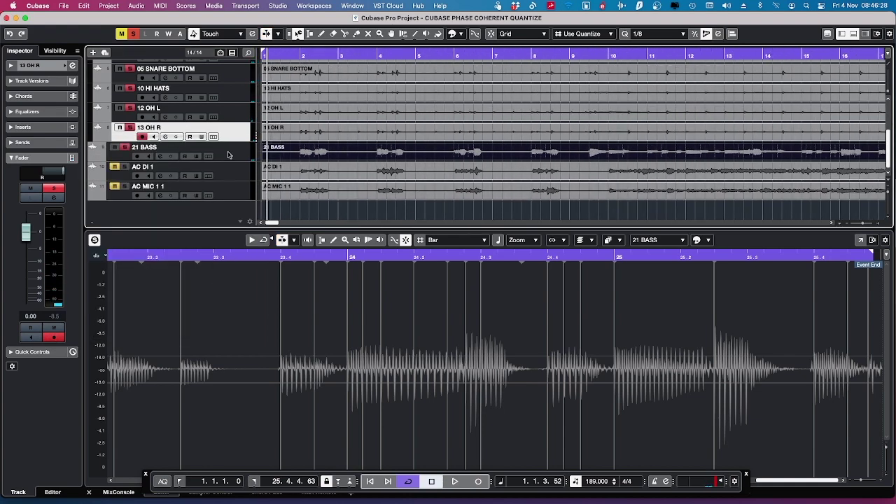
{"action": "left_click", "coordinate": [228, 154]}
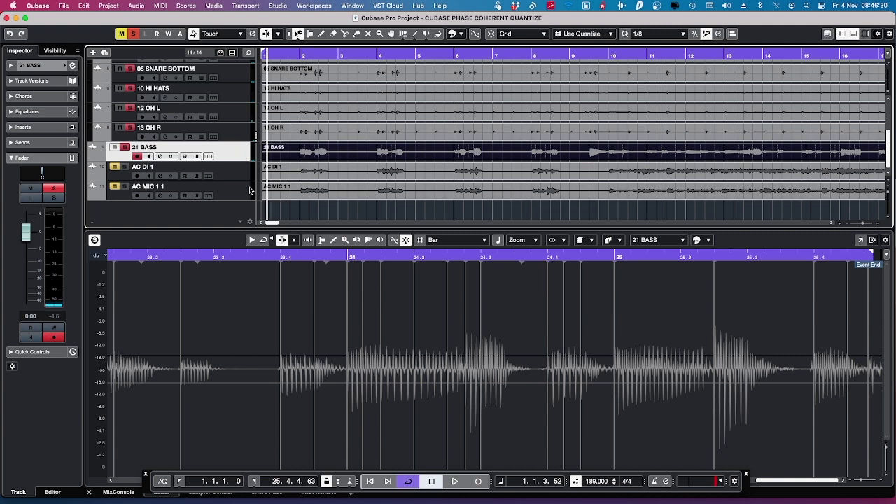
{"action": "left_click", "coordinate": [244, 175]}
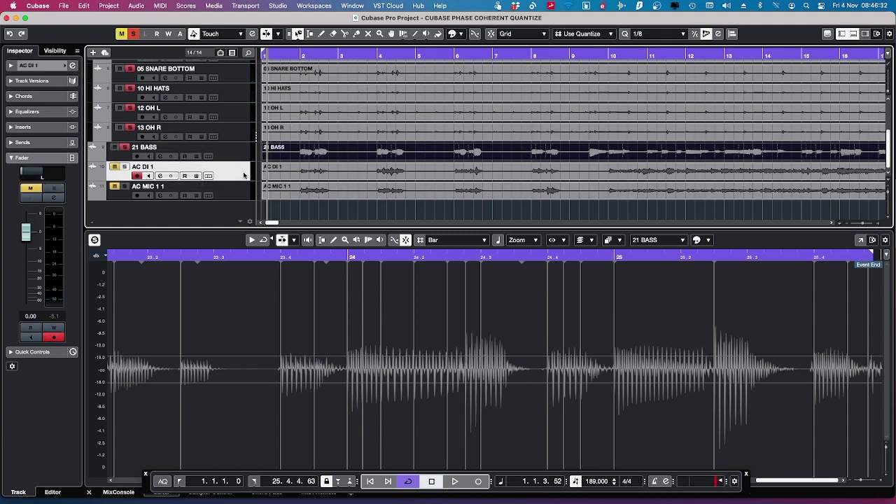
{"action": "left_click", "coordinate": [235, 195]}
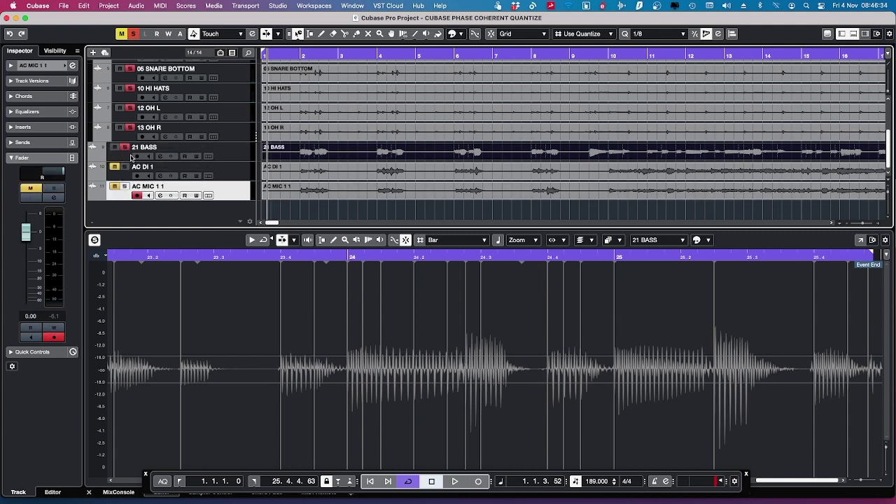
{"action": "left_click", "coordinate": [131, 35]}
{"action": "left_click", "coordinate": [126, 167]}
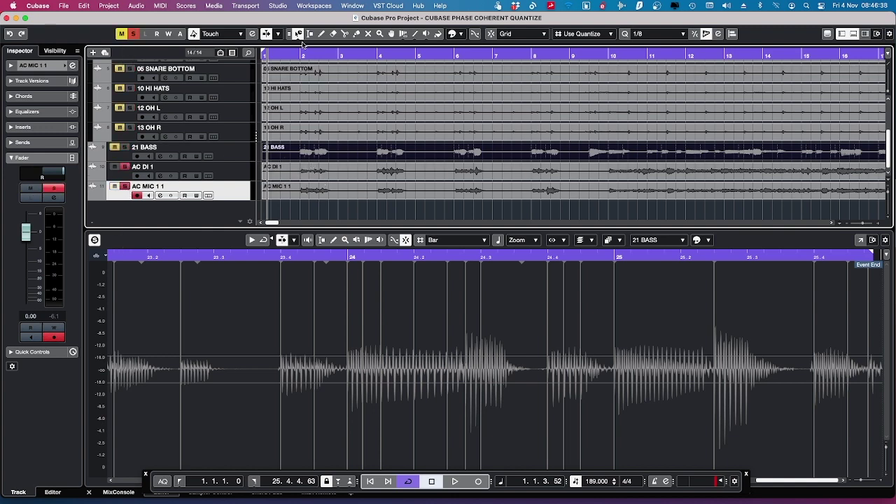
Play the two soloed acoustic guitar tracks from just before bar 2 to the end of the section
{"action": "left_click", "coordinate": [298, 54]}
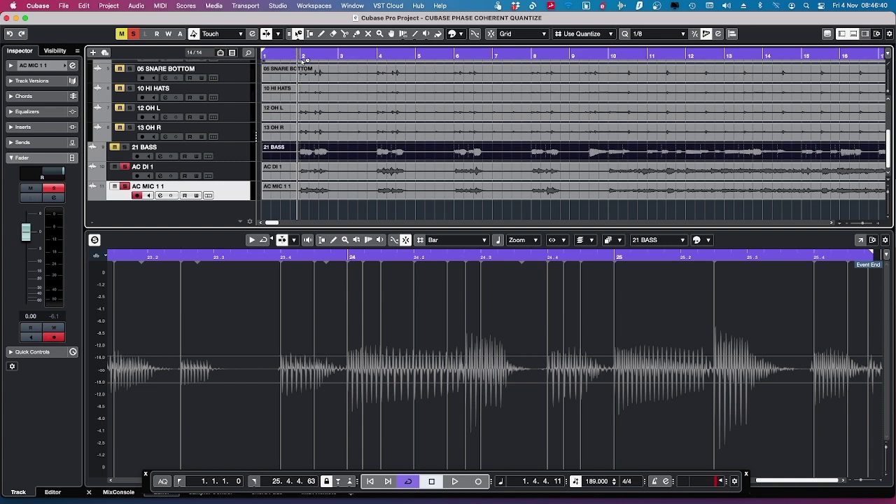
{"action": "key", "text": "space"}
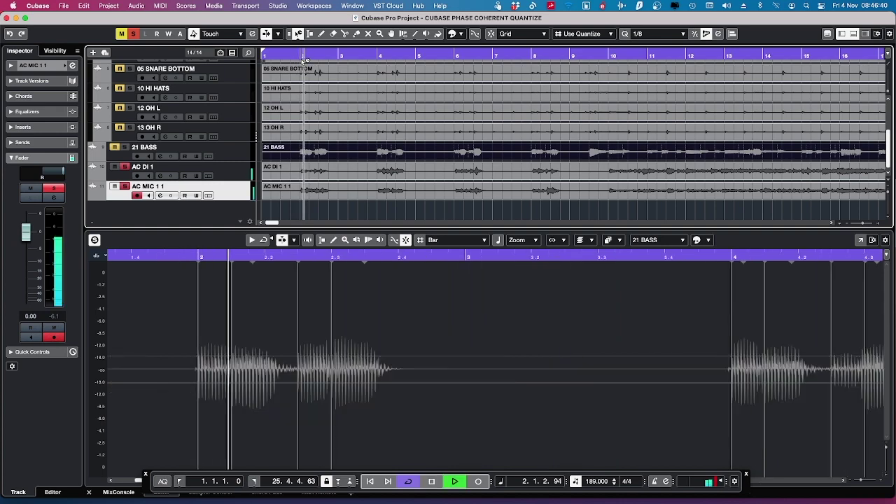
{"action": "left_click", "coordinate": [604, 62]}
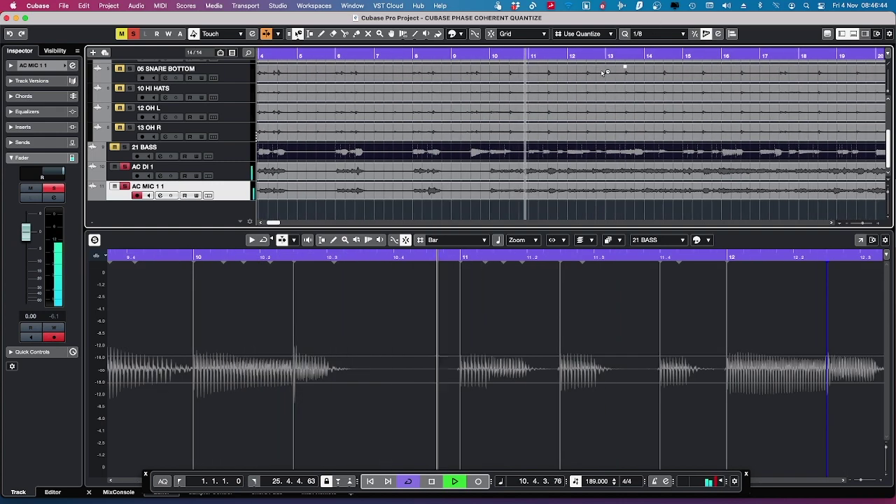
{"action": "key", "text": "g"}
{"action": "key", "text": "g"}
{"action": "scroll", "coordinate": [516, 163], "scroll_direction": "left", "scroll_amount": 1}
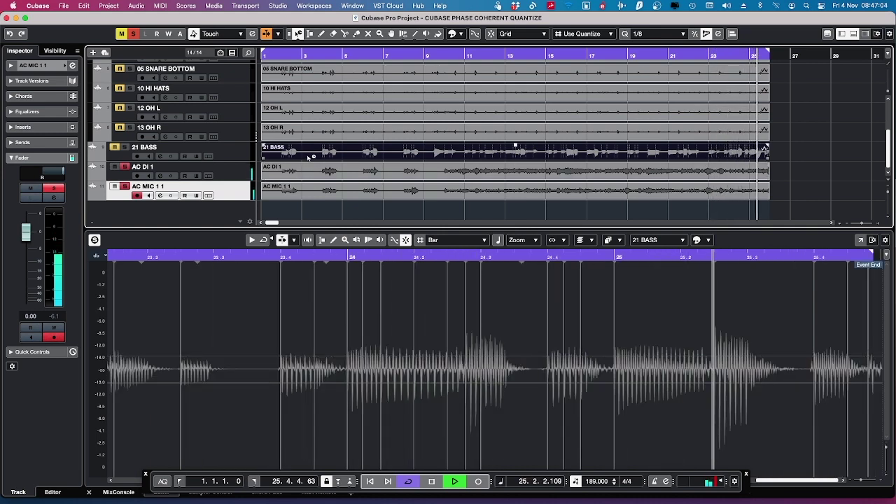
{"action": "key", "text": "space"}
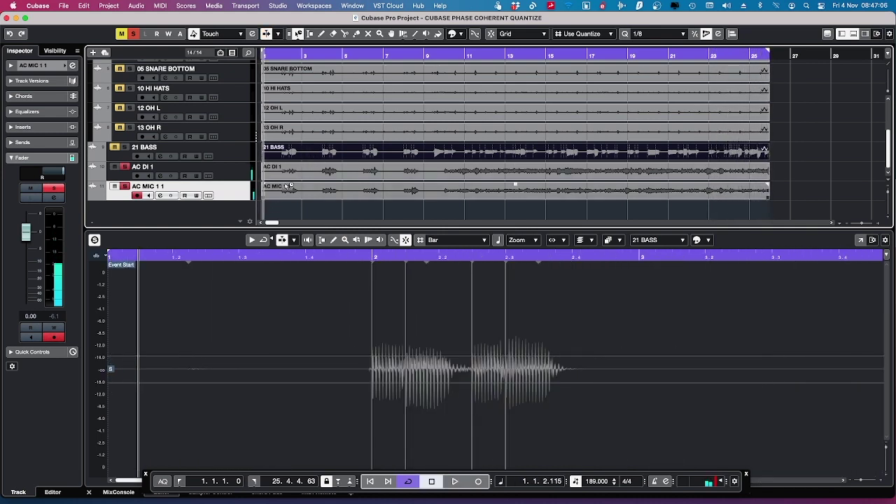
Open the AC DI 1 event for hitpoint editing and set its hitpoint Threshold to 7 %
{"action": "key", "text": "h"}
{"action": "key", "text": "h"}
{"action": "left_click", "coordinate": [238, 171]}
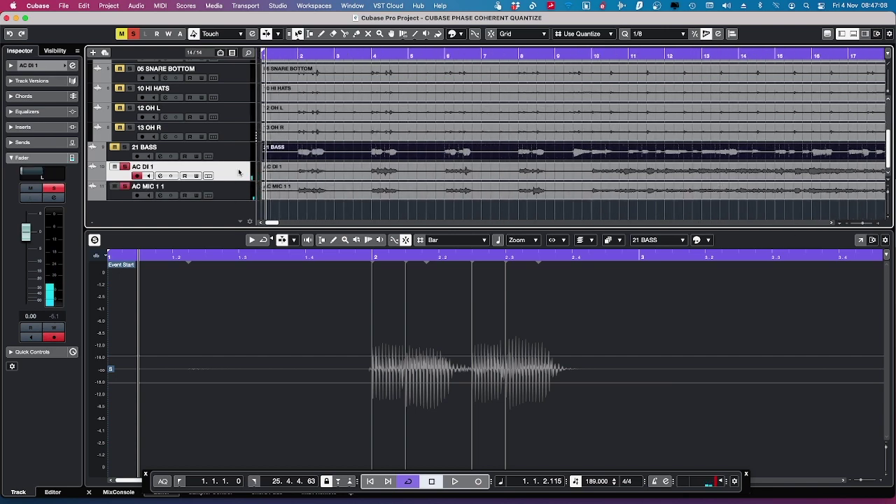
{"action": "left_click", "coordinate": [334, 177]}
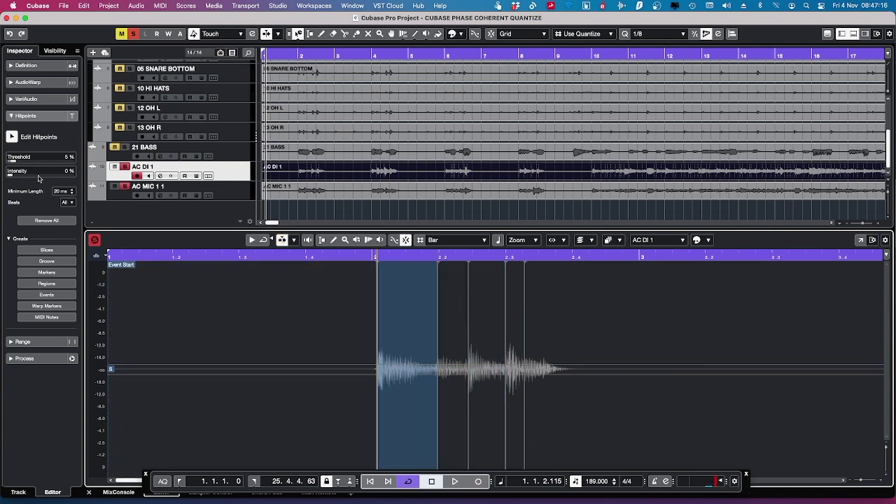
{"action": "left_click_drag", "start_coordinate": [15, 162], "coordinate": [10, 175]}
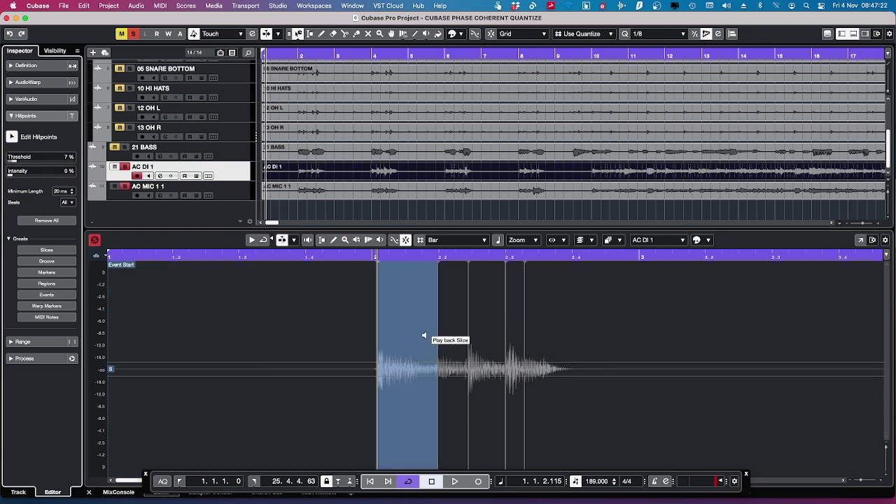
Play the first AC DI 1 phrase from bar 2 in the sample editor to check its hitpoints
{"action": "scroll", "coordinate": [402, 340], "scroll_direction": "up", "scroll_amount": 5}
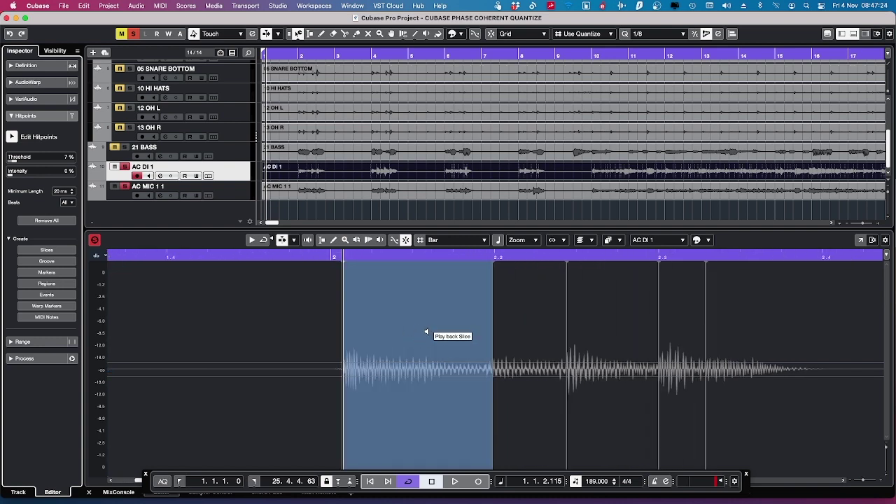
{"action": "double_click", "coordinate": [427, 259]}
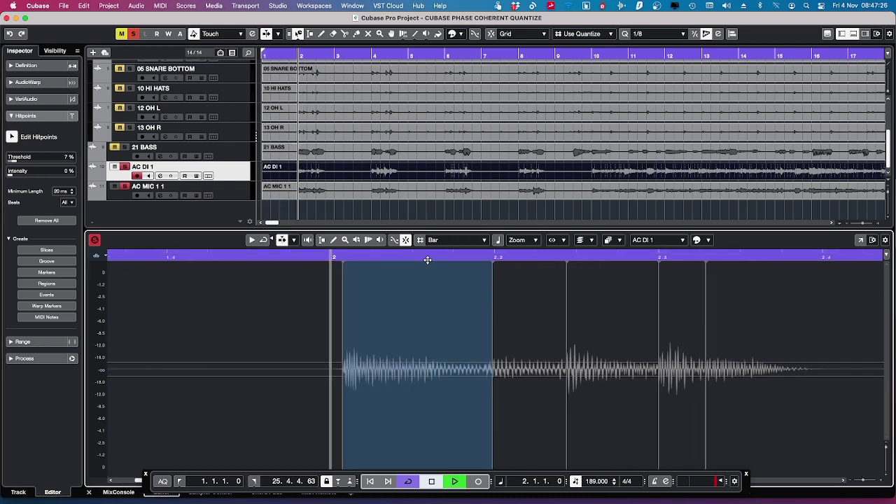
{"action": "left_click", "coordinate": [424, 283]}
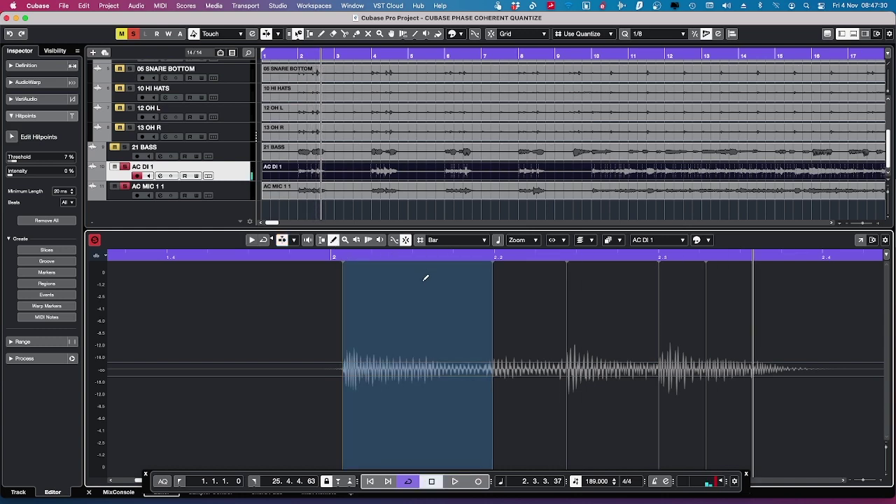
{"action": "left_click", "coordinate": [423, 283]}
Play both soloed acoustic guitars from just before bar 2 in the project arrangement
{"action": "left_click", "coordinate": [508, 178]}
{"action": "left_click", "coordinate": [299, 60]}
{"action": "key", "text": "space"}
{"action": "scroll", "coordinate": [315, 152], "scroll_direction": "down", "scroll_amount": 4}
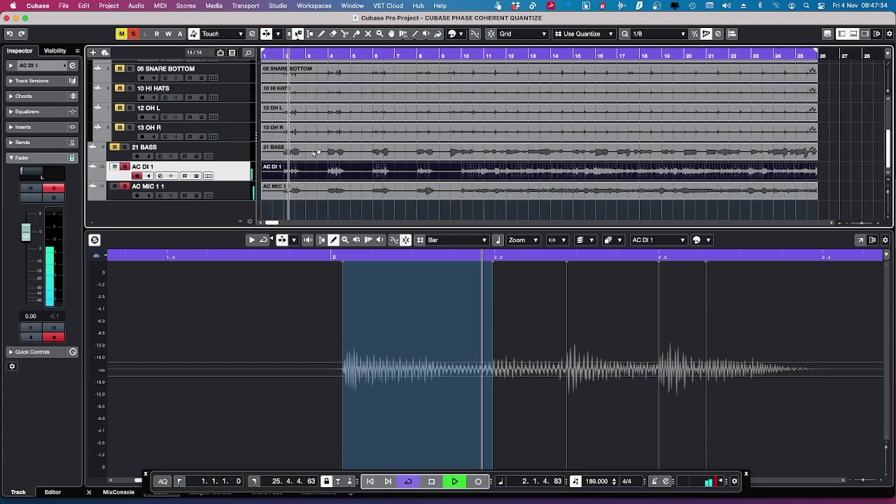
{"action": "key", "text": "space"}
Compare the AC DI 1 and AC MIC 1 1 note attacks in bar 2 while replaying the phrase
{"action": "scroll", "coordinate": [317, 153], "scroll_direction": "up", "scroll_amount": 10}
{"action": "scroll", "coordinate": [314, 154], "scroll_direction": "left", "scroll_amount": 8}
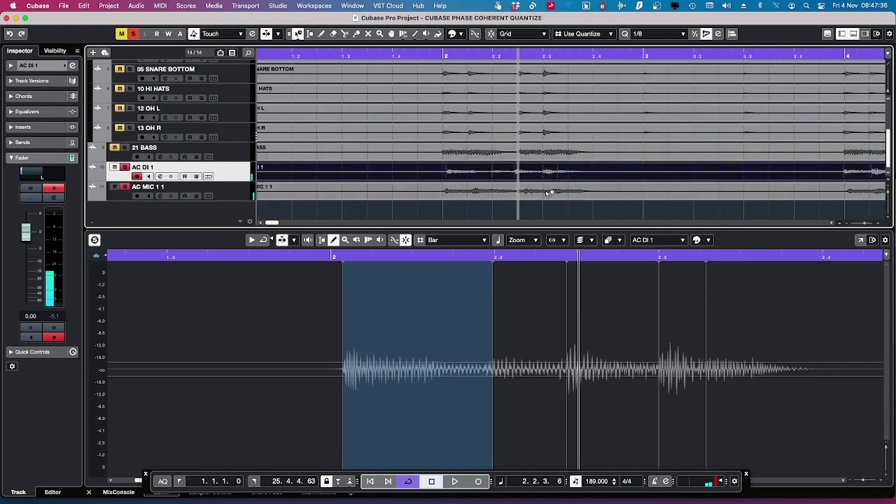
{"action": "key", "text": "h"}
{"action": "left_click", "coordinate": [333, 54]}
{"action": "key", "text": "space"}
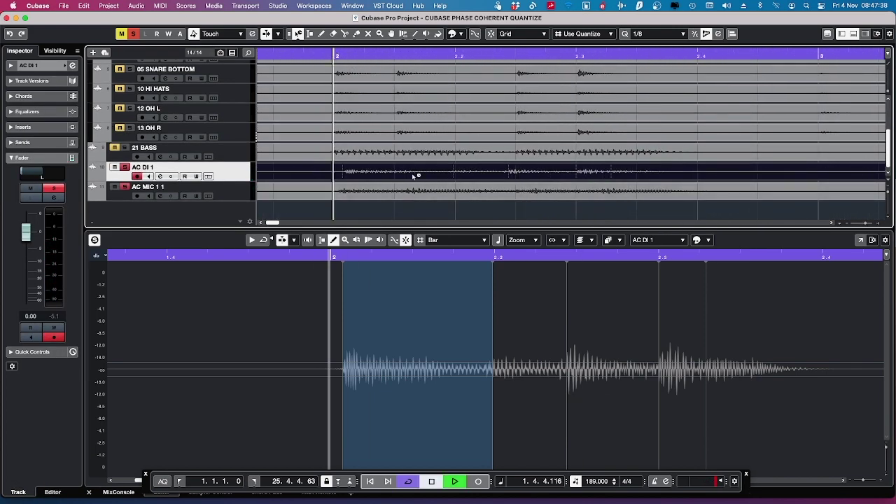
{"action": "key", "text": "space"}
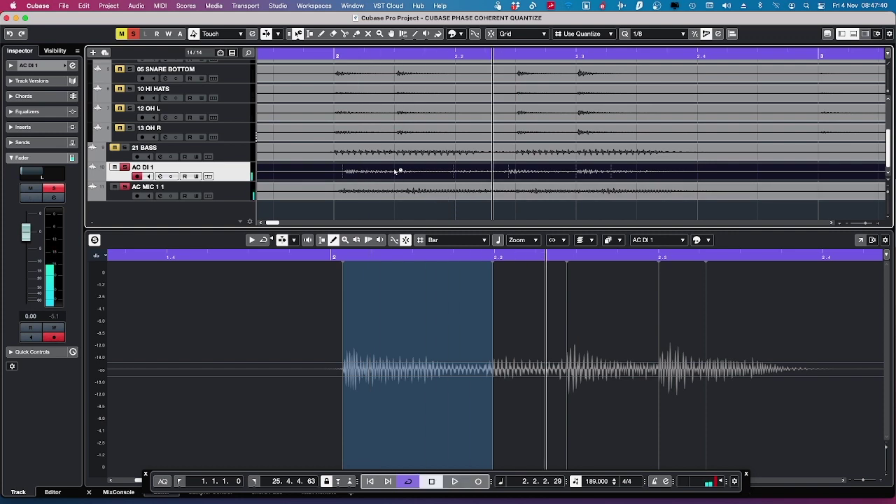
{"action": "scroll", "coordinate": [385, 183], "scroll_direction": "up", "scroll_amount": 1}
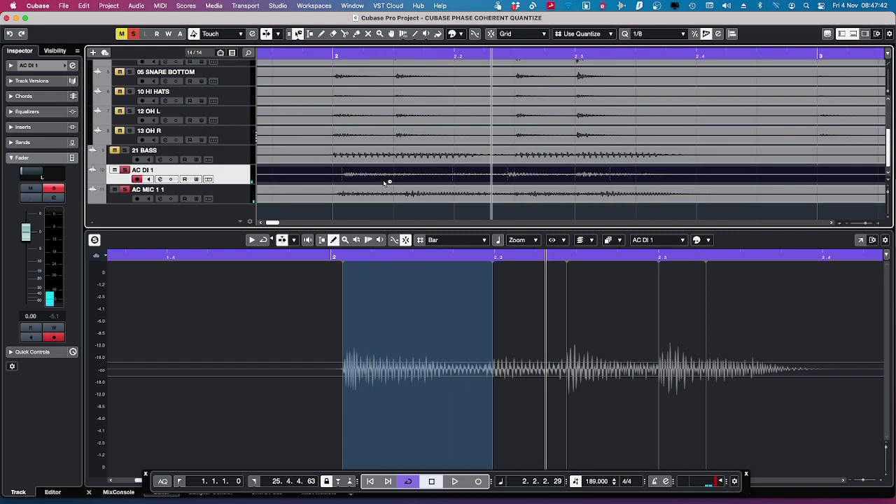
Try a Free Warp marker on the AC DI 1 event midway between bar 2 and beat 2.2
{"action": "left_click", "coordinate": [405, 37]}
{"action": "left_click", "coordinate": [404, 36]}
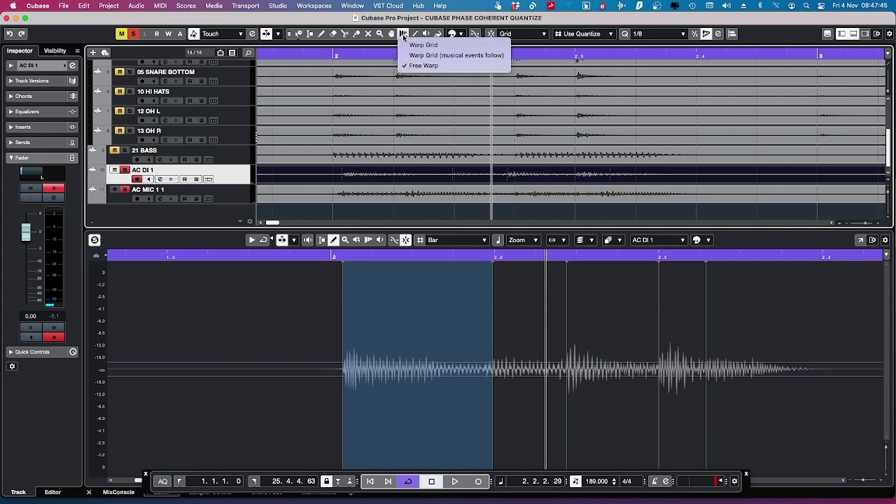
{"action": "left_click", "coordinate": [424, 65]}
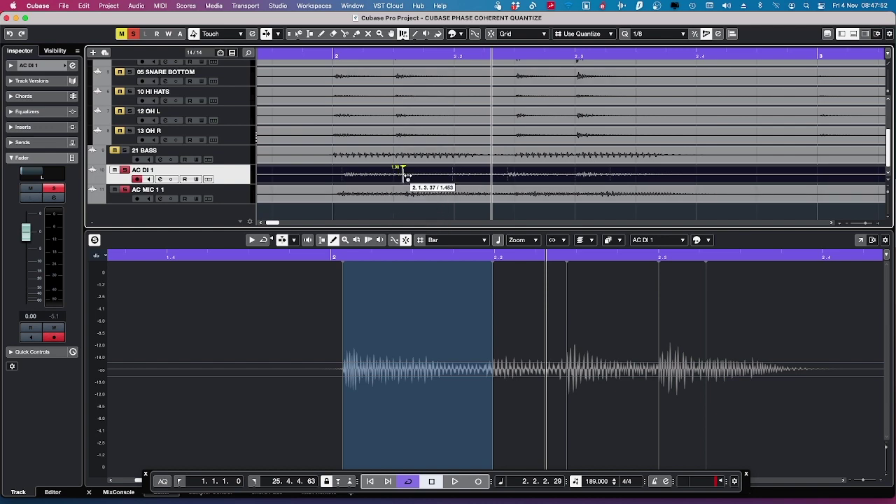
{"action": "left_click_drag", "start_coordinate": [407, 179], "coordinate": [400, 177]}
{"action": "key", "text": "super+z"}
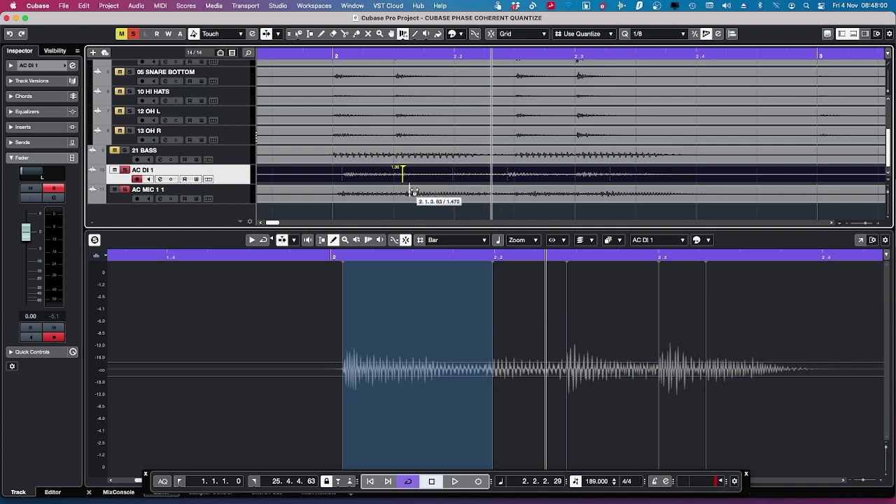
Try free-warping individual AC DI 1 notes in the bar 2 and bar 4 phrases, undoing the warp edits
{"action": "scroll", "coordinate": [402, 176], "scroll_direction": "down", "scroll_amount": 4}
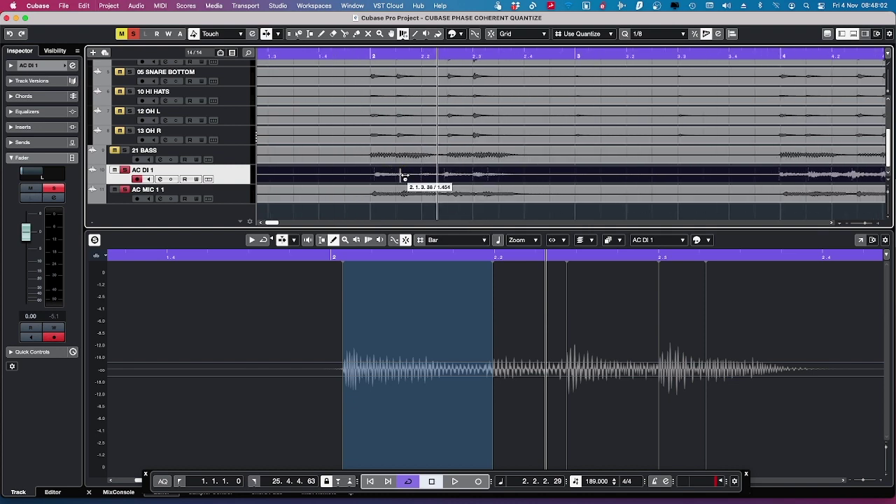
{"action": "mouse_move", "coordinate": [404, 176]}
{"action": "left_mouse_down"}
{"action": "mouse_move", "coordinate": [380, 176]}
{"action": "mouse_move", "coordinate": [432, 180]}
{"action": "left_mouse_up"}
{"action": "scroll", "coordinate": [452, 182], "scroll_direction": "down", "scroll_amount": 4}
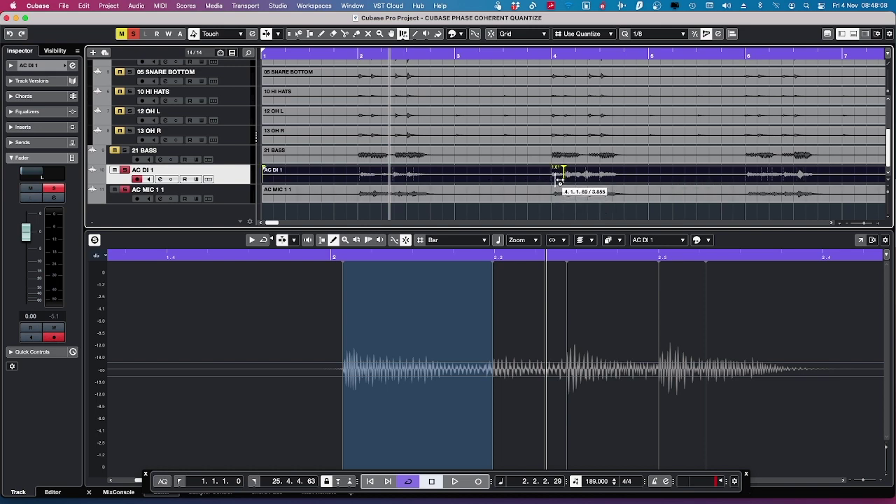
{"action": "left_click_drag", "start_coordinate": [552, 177], "coordinate": [550, 177]}
{"action": "left_click", "coordinate": [575, 175]}
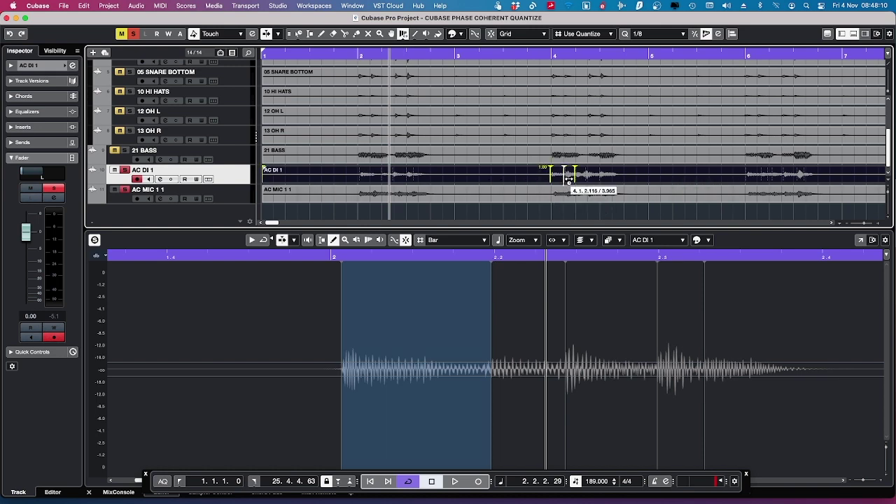
{"action": "key", "text": "super+z"}
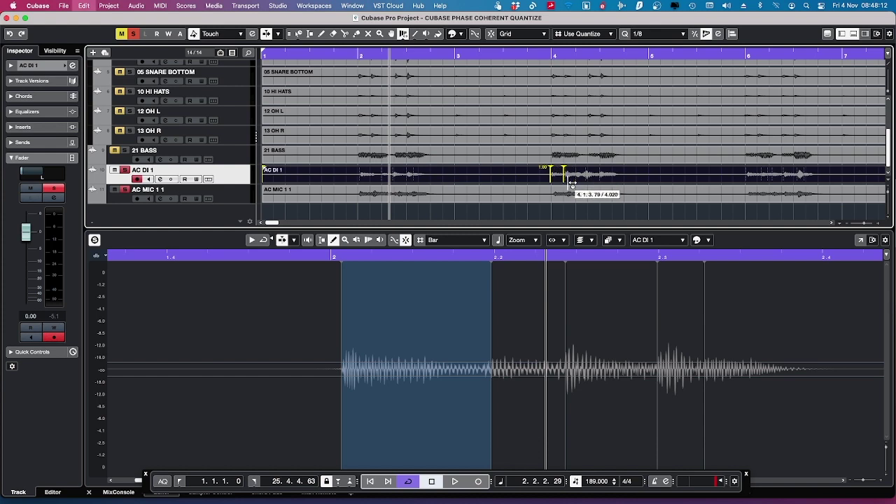
{"action": "left_click_drag", "start_coordinate": [569, 179], "coordinate": [585, 185]}
{"action": "key", "text": "super+z"}
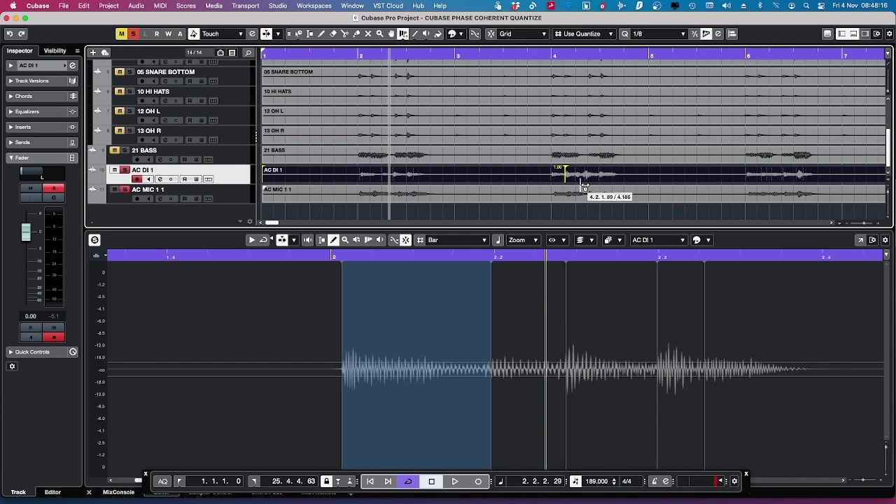
{"action": "key", "text": "super+z"}
Examine the AC DI 1 hitpoints in the sample editor, phrase by phrase through bar 8
{"action": "key", "text": "g"}
{"action": "key", "text": "g"}
{"action": "key", "text": "g"}
{"action": "scroll", "coordinate": [551, 191], "scroll_direction": "down", "scroll_amount": 1}
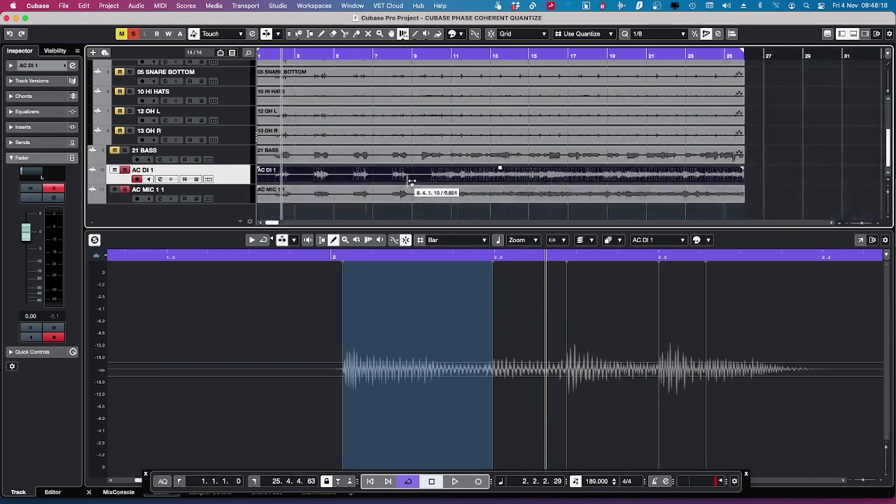
{"action": "scroll", "coordinate": [409, 182], "scroll_direction": "up", "scroll_amount": 5}
{"action": "scroll", "coordinate": [403, 185], "scroll_direction": "left", "scroll_amount": 5}
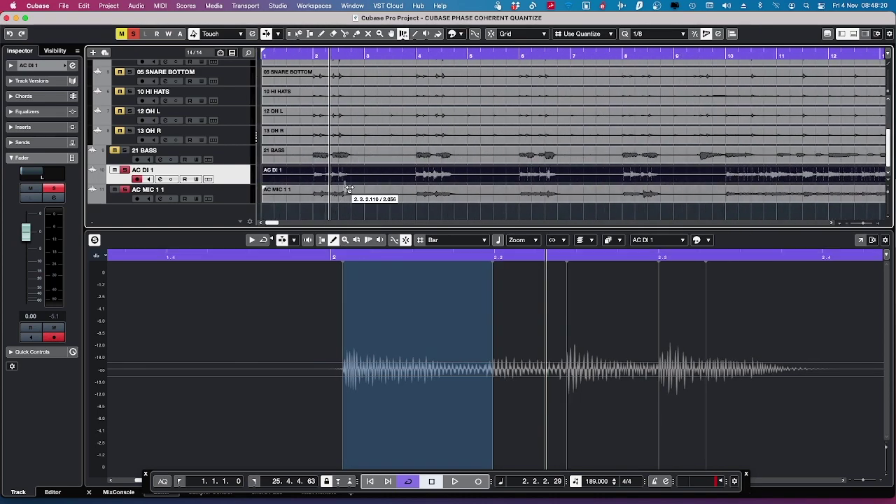
{"action": "left_click", "coordinate": [463, 395]}
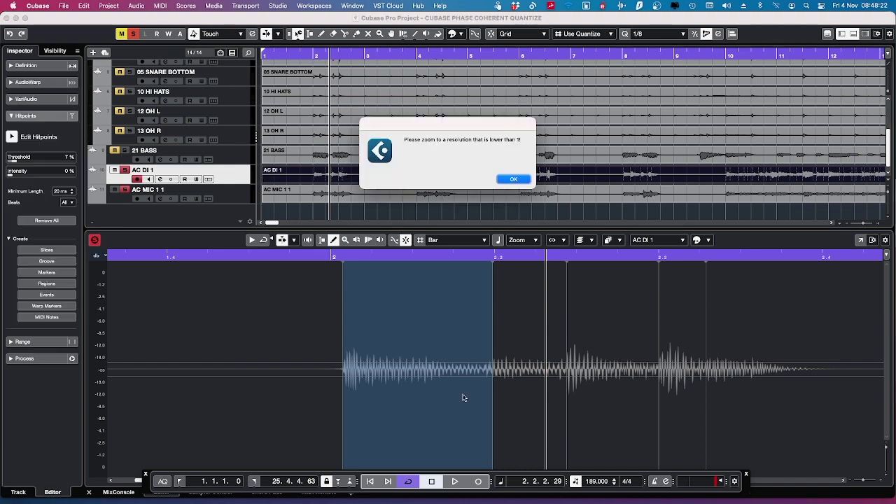
{"action": "left_click", "coordinate": [514, 180]}
{"action": "scroll", "coordinate": [644, 372], "scroll_direction": "down", "scroll_amount": 5}
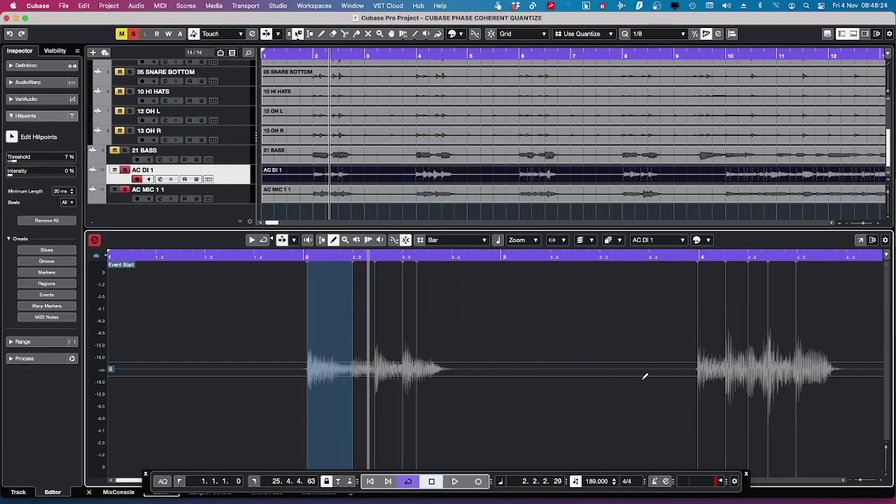
{"action": "scroll", "coordinate": [616, 376], "scroll_direction": "right", "scroll_amount": 10}
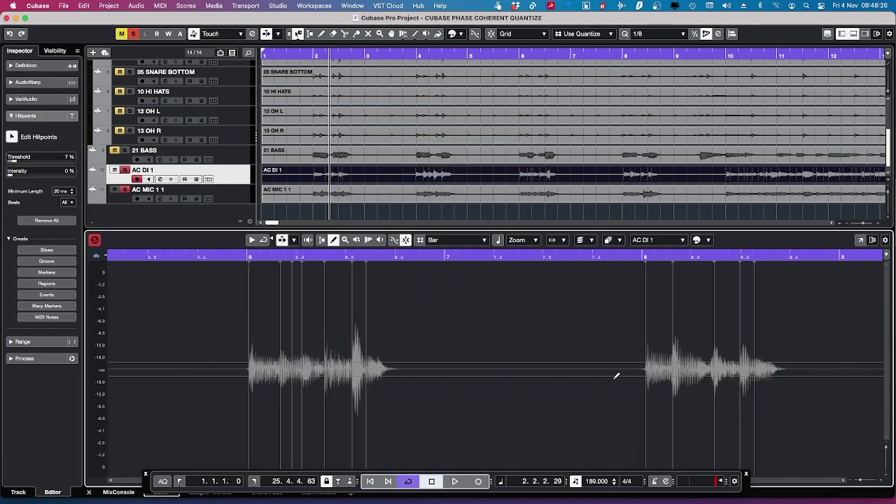
Select the AC DI 1 and AC MIC 1 1 events and add a folder track named GUITARS
{"action": "key", "text": "1"}
{"action": "left_click", "coordinate": [343, 201]}
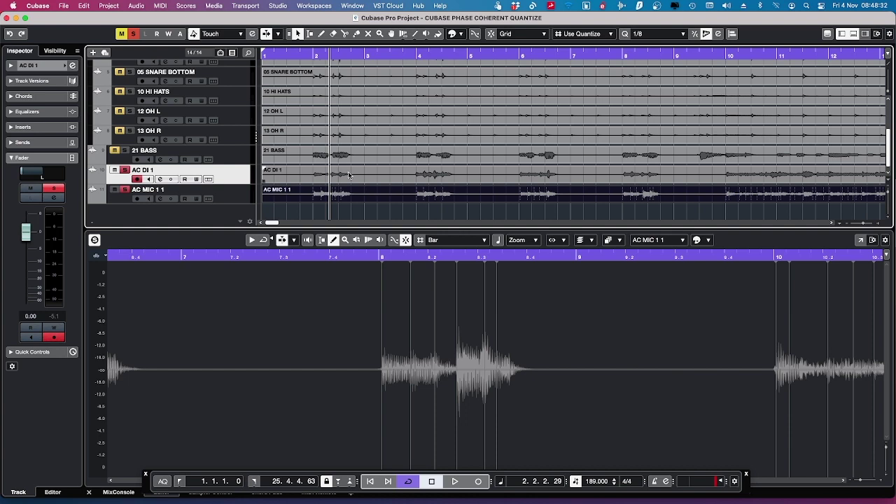
{"action": "left_click", "coordinate": [336, 175], "text": "shift"}
{"action": "right_click", "coordinate": [231, 193]}
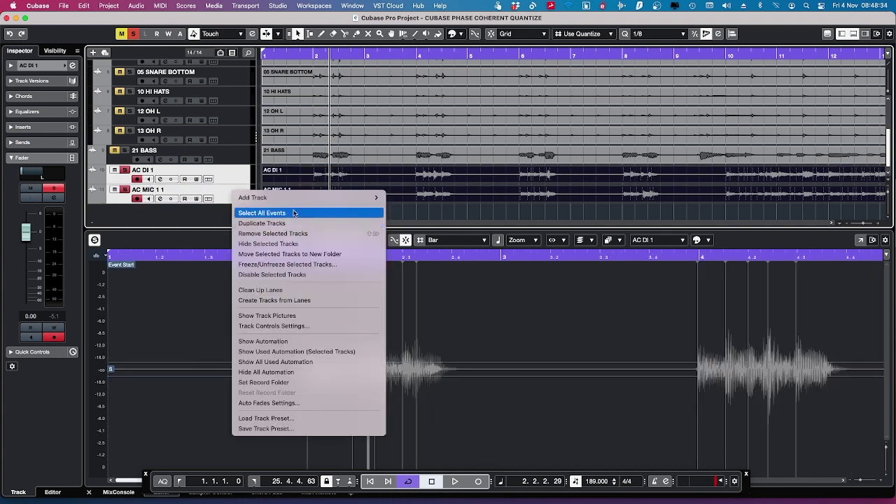
{"action": "mouse_move", "coordinate": [309, 198]}
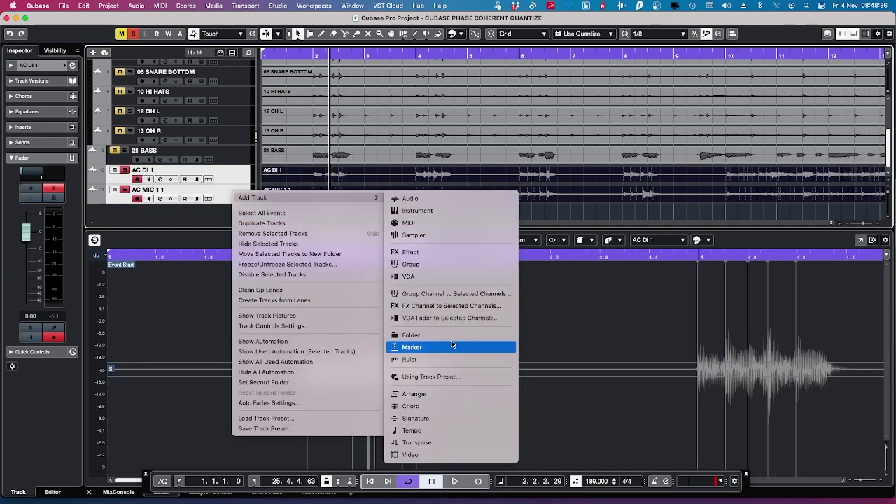
{"action": "left_click", "coordinate": [412, 334]}
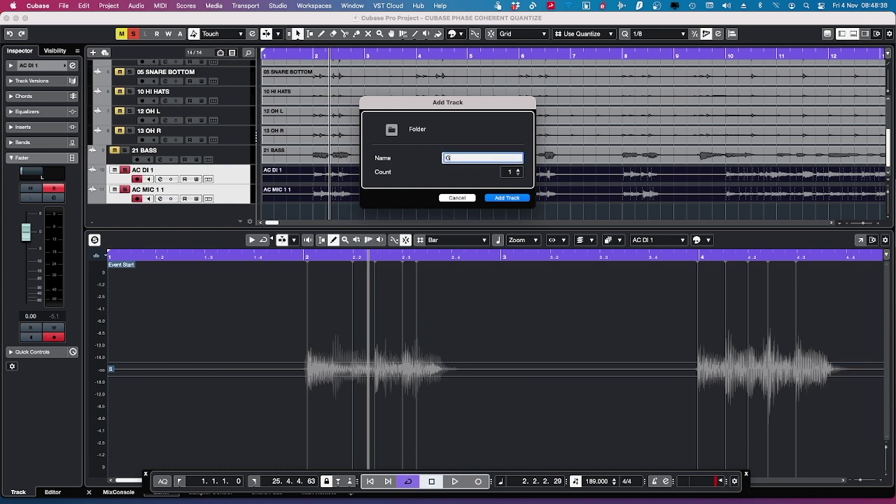
{"action": "type", "text": "GUITARS"}
{"action": "key", "text": "Return"}
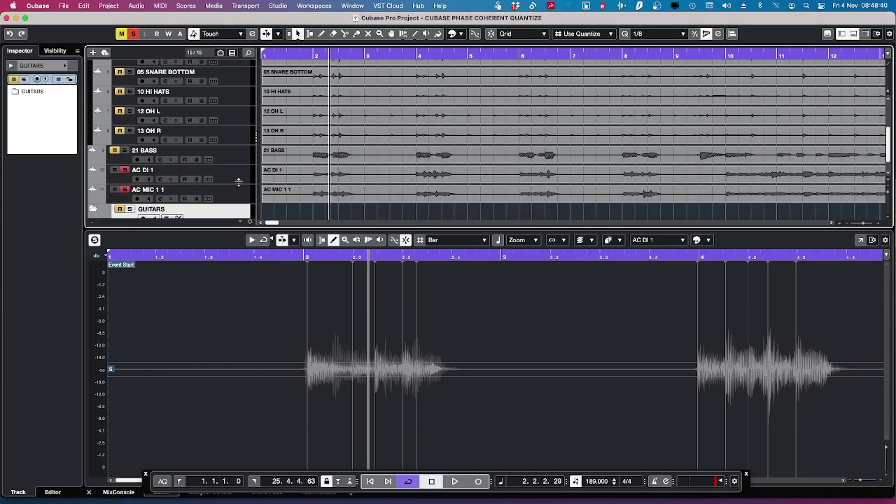
Move both acoustic guitar tracks into the GUITARS folder and enable the folder's group editing and phase-coherent AudioWarp
{"action": "left_click", "coordinate": [231, 188]}
{"action": "left_click", "coordinate": [230, 174]}
{"action": "left_click", "coordinate": [234, 188], "text": "shift"}
{"action": "mouse_move", "coordinate": [232, 196]}
{"action": "left_mouse_down"}
{"action": "mouse_move", "coordinate": [227, 214]}
{"action": "mouse_move", "coordinate": [224, 191]}
{"action": "left_mouse_up"}
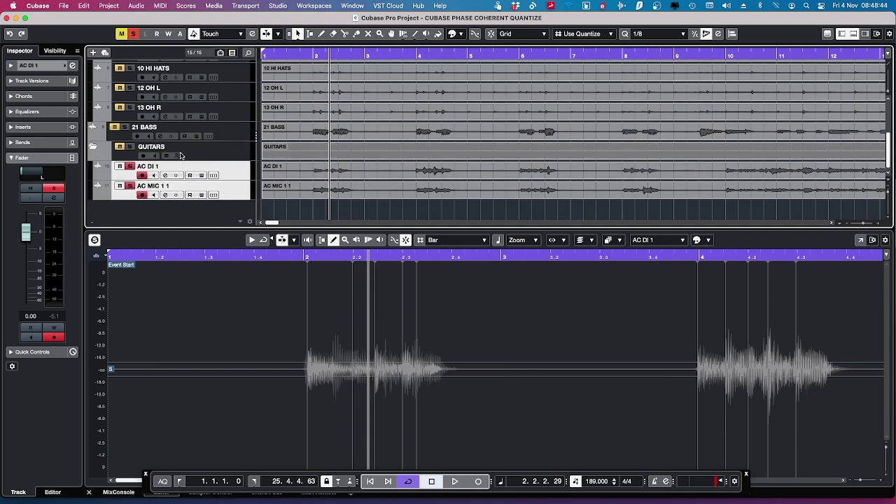
{"action": "left_click", "coordinate": [374, 173]}
{"action": "left_click", "coordinate": [193, 154]}
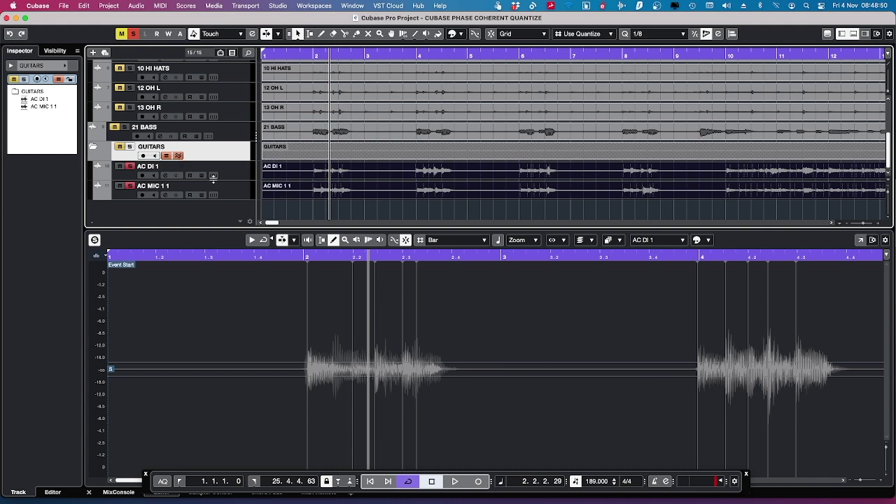
Open the Quantize Panel for the grouped guitars and raise AC MIC 1 1's hitpoint priority to five stars
{"action": "left_click", "coordinate": [100, 5]}
{"action": "mouse_move", "coordinate": [83, 6]}
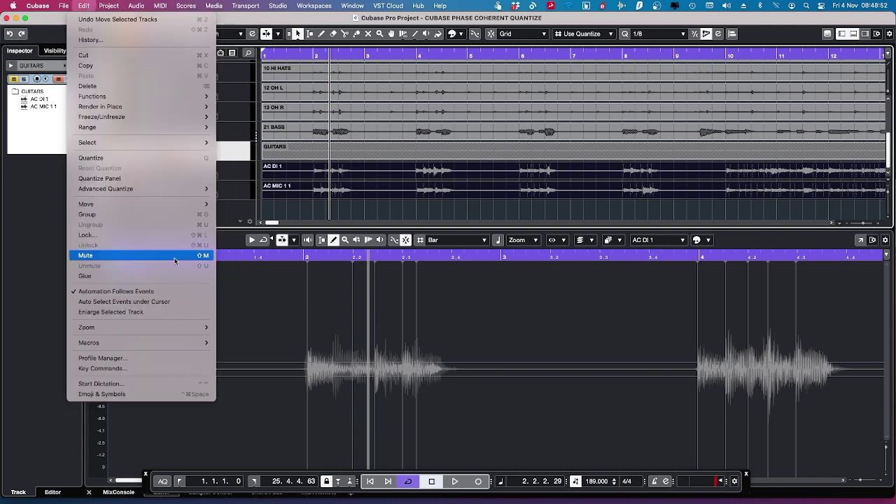
{"action": "left_click", "coordinate": [115, 178]}
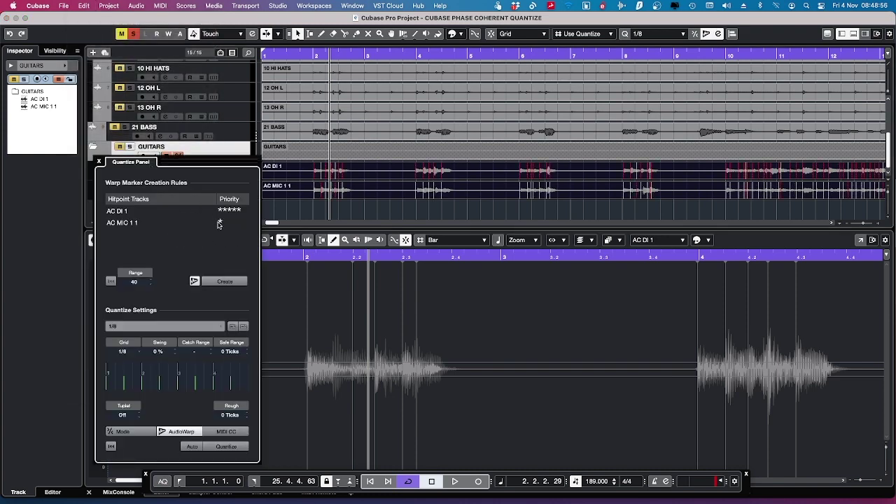
{"action": "left_click", "coordinate": [219, 223]}
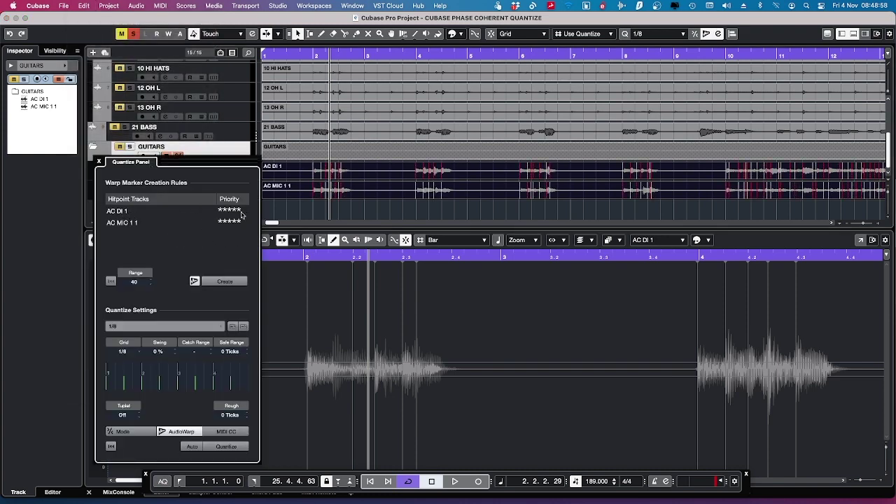
{"action": "scroll", "coordinate": [393, 192], "scroll_direction": "up", "scroll_amount": 5}
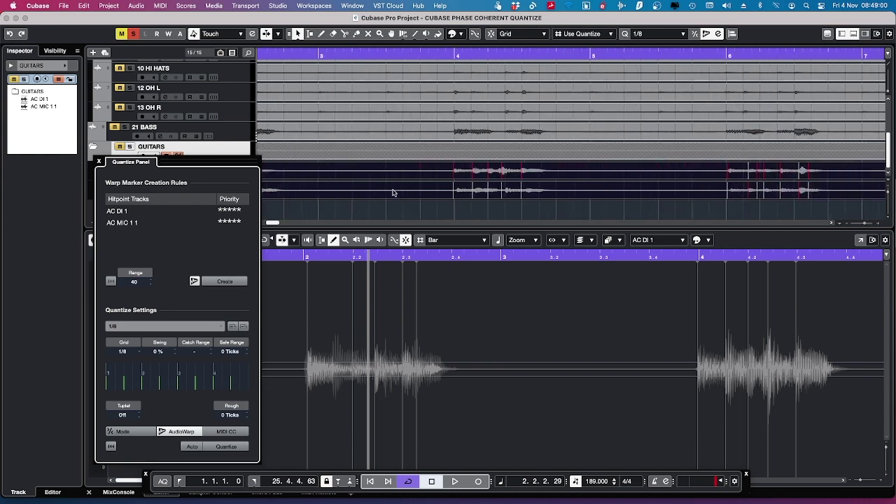
{"action": "scroll", "coordinate": [394, 192], "scroll_direction": "down", "scroll_amount": 5}
{"action": "scroll", "coordinate": [394, 192], "scroll_direction": "left", "scroll_amount": 1}
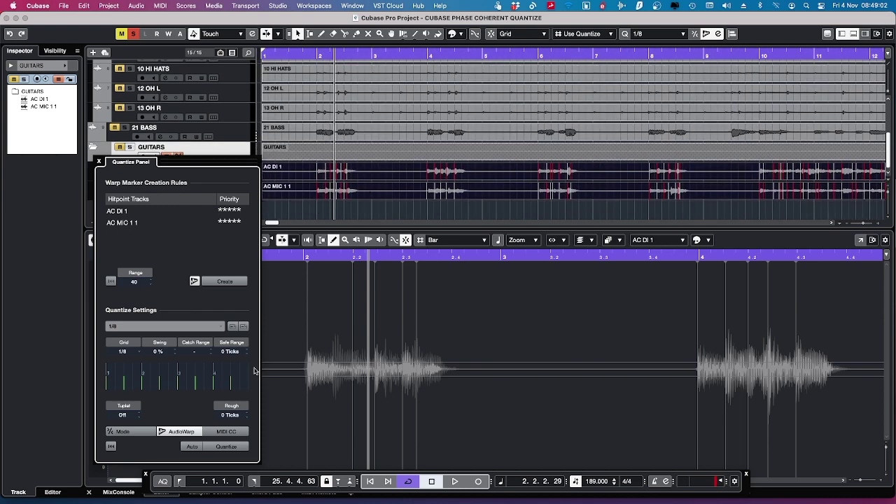
Create the warp markers, quantize both guitars to a 1/8 grid with AudioWarp, and play the result
{"action": "left_click", "coordinate": [159, 327]}
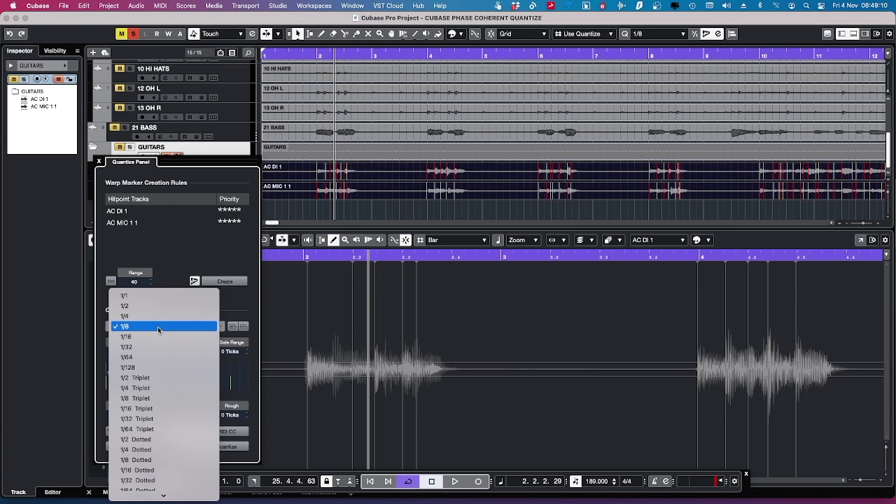
{"action": "left_click", "coordinate": [120, 325]}
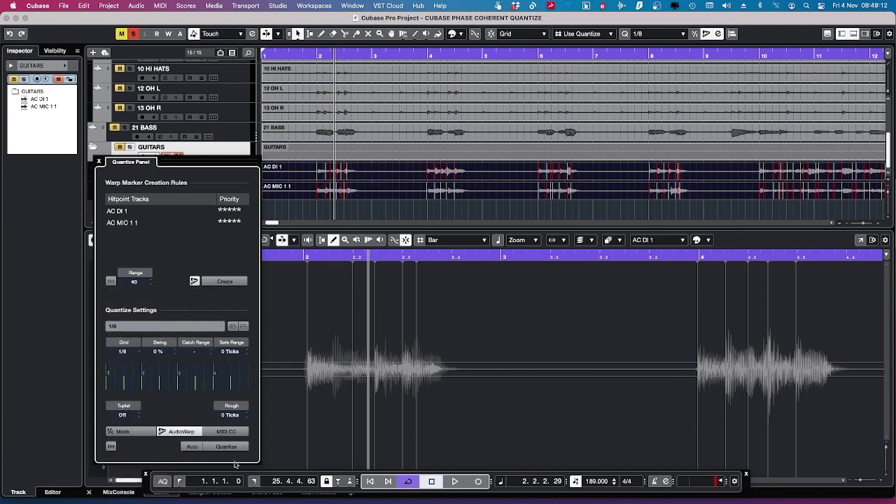
{"action": "left_click", "coordinate": [236, 448]}
{"action": "key", "text": "space"}
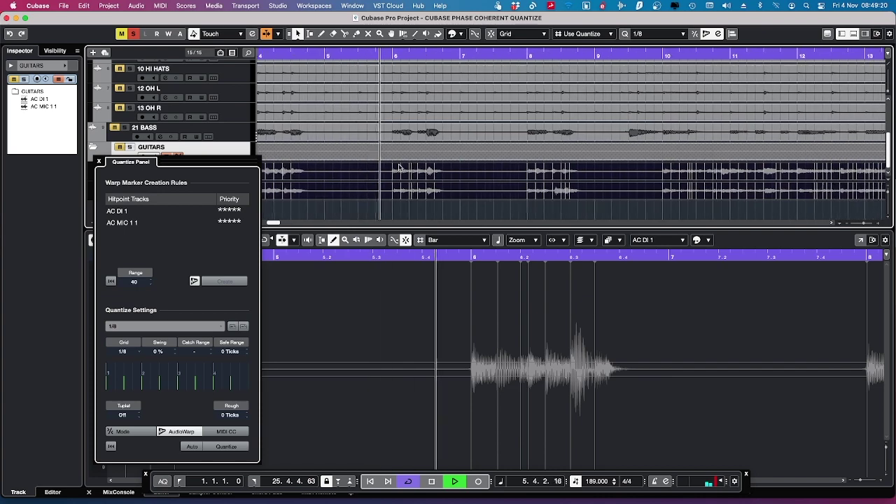
{"action": "key", "text": "space"}
Show the guitars' warp markers with the Free Warp tool and play the phrase from bar 6
{"action": "scroll", "coordinate": [411, 193], "scroll_direction": "up", "scroll_amount": 5}
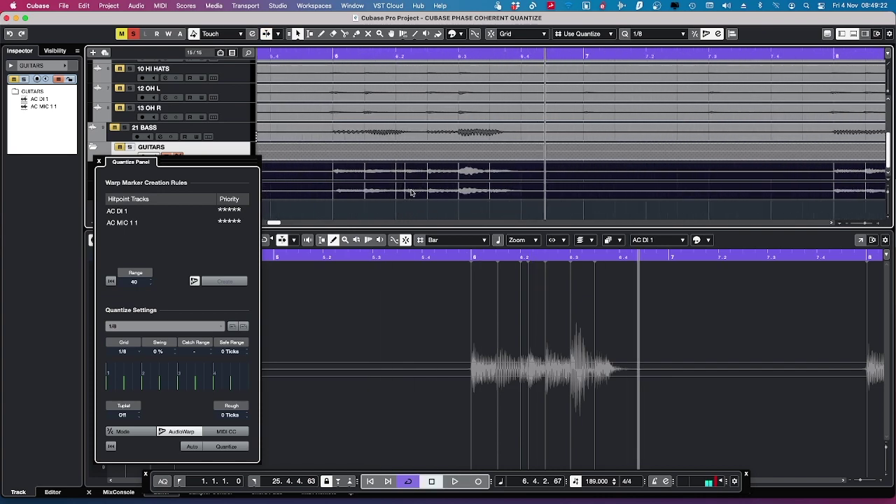
{"action": "left_click", "coordinate": [404, 34]}
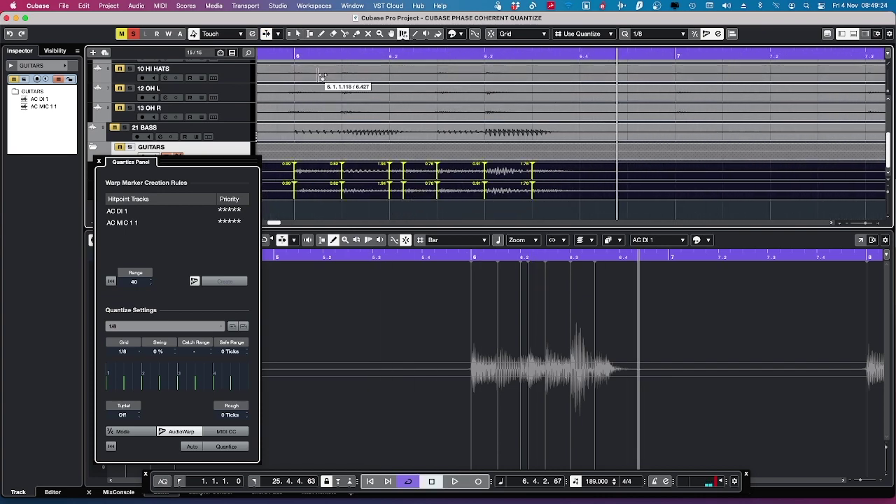
{"action": "left_click", "coordinate": [297, 56]}
{"action": "key", "text": "space"}
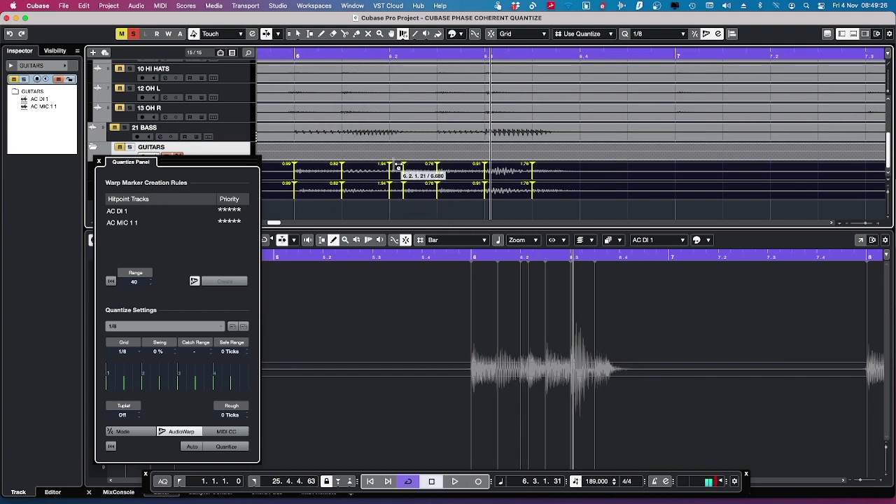
{"action": "key", "text": "space"}
Delete the extra warp marker just after beat 6.2 on the grouped guitars and replay the phrase from bar 6
{"action": "scroll", "coordinate": [404, 191], "scroll_direction": "up", "scroll_amount": 1}
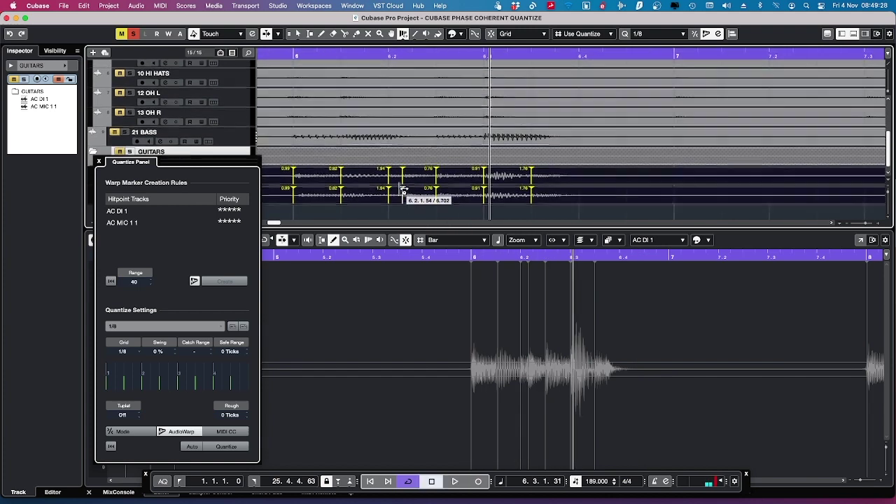
{"action": "scroll", "coordinate": [404, 196], "scroll_direction": "down", "scroll_amount": 1}
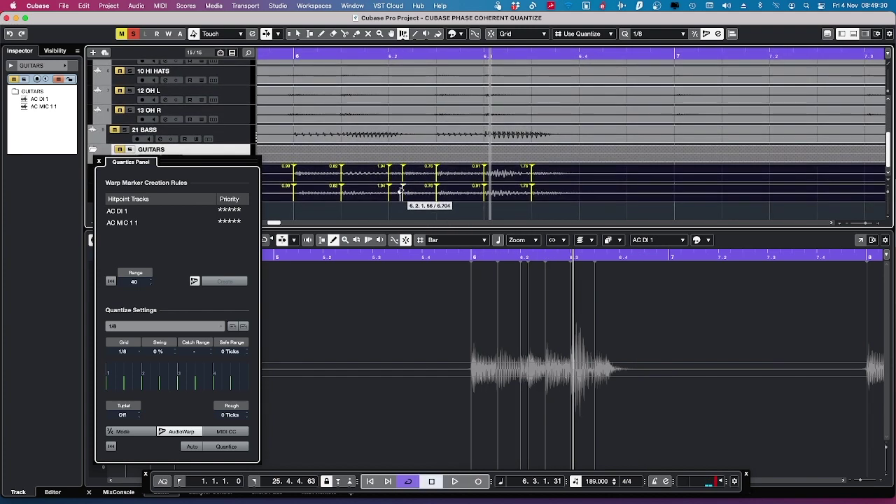
{"action": "scroll", "coordinate": [403, 194], "scroll_direction": "down", "scroll_amount": 1}
{"action": "left_click", "coordinate": [402, 171], "text": "alt"}
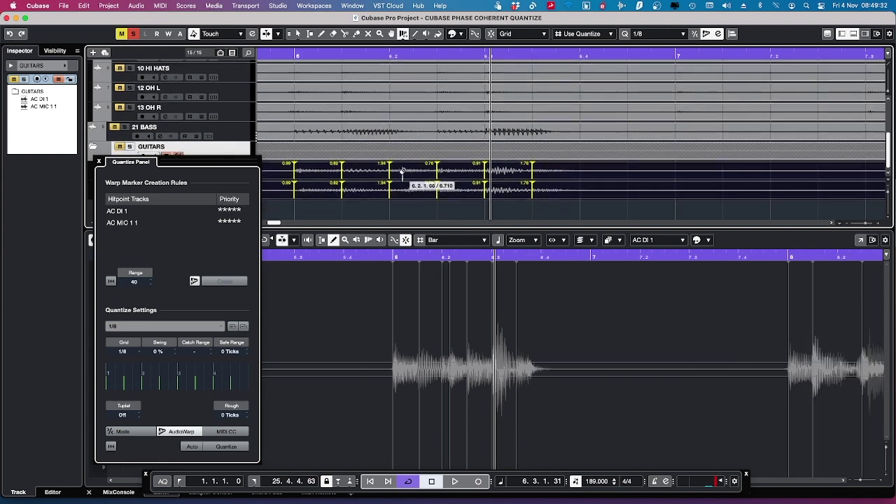
{"action": "left_click", "coordinate": [291, 61]}
{"action": "key", "text": "space"}
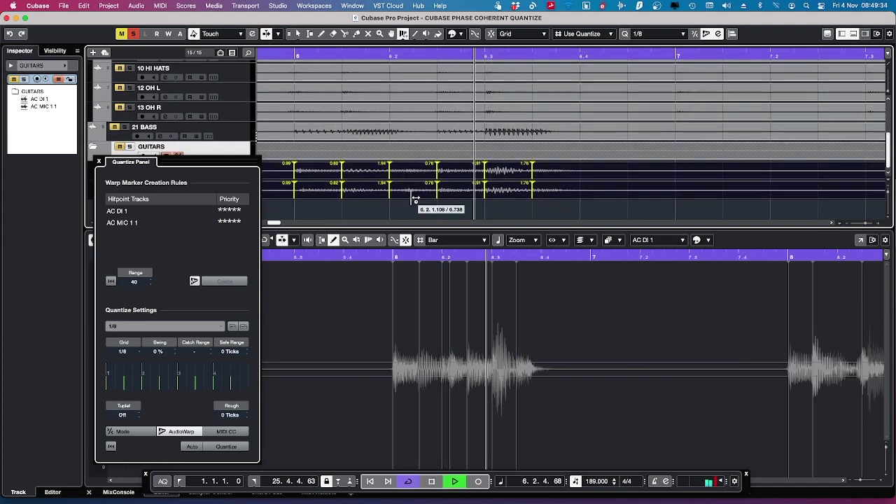
Delete the grouped guitars' warp marker at 6.2.3 and replay the phrase from bar 6
{"action": "key", "text": "space"}
{"action": "left_click", "coordinate": [438, 168], "text": "shift"}
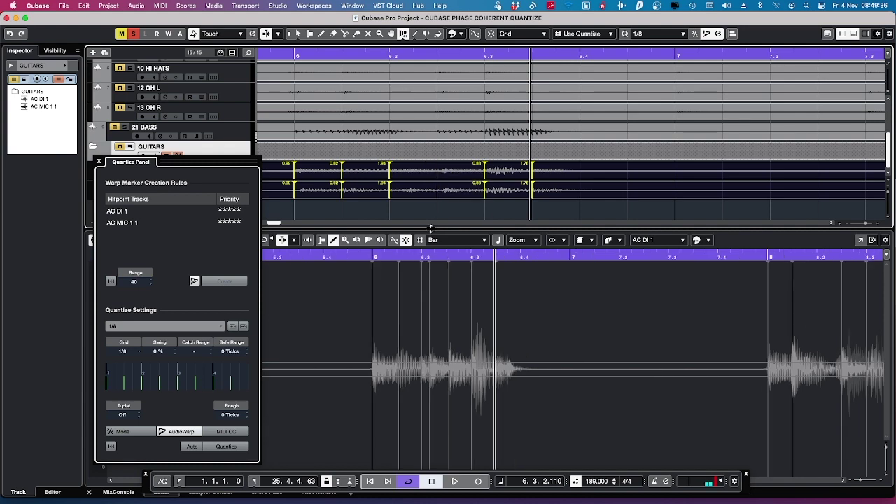
{"action": "key", "text": "space"}
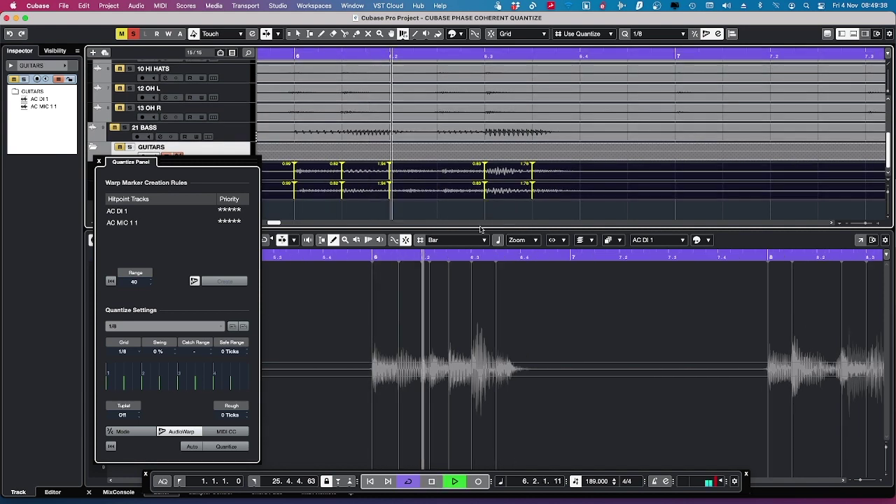
Replace the guitars' warp marker on beat 6.2 with one aligned to 6.2.3, and replay from bar 6
{"action": "key", "text": "space"}
{"action": "left_click", "coordinate": [389, 186], "text": "shift"}
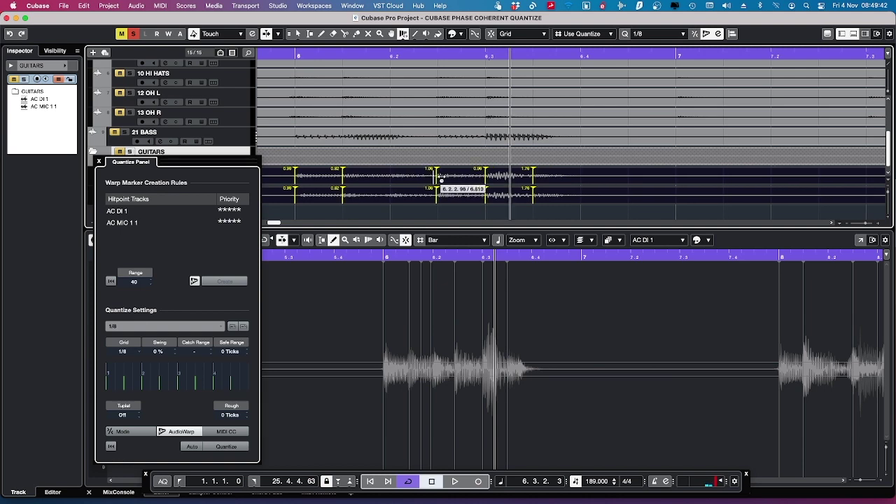
{"action": "left_click_drag", "start_coordinate": [438, 178], "coordinate": [443, 178]}
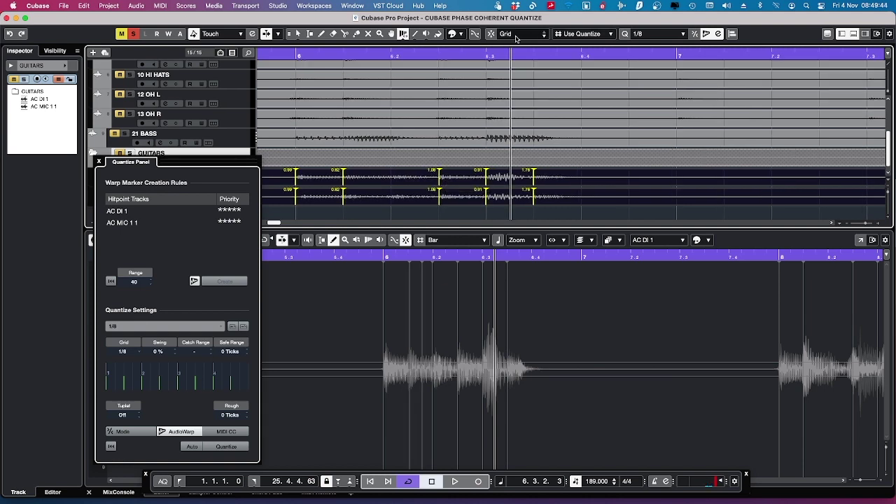
{"action": "left_click", "coordinate": [296, 54]}
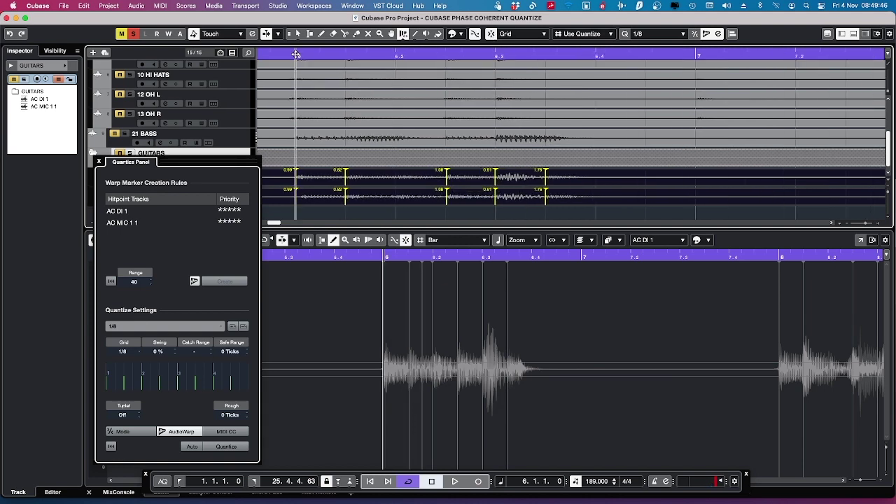
{"action": "key", "text": "space"}
{"action": "key", "text": "space"}
Play the grouped guitars from bar 8 onward past bar 10 to check the timing of their warped notes
{"action": "scroll", "coordinate": [350, 142], "scroll_direction": "right", "scroll_amount": 10}
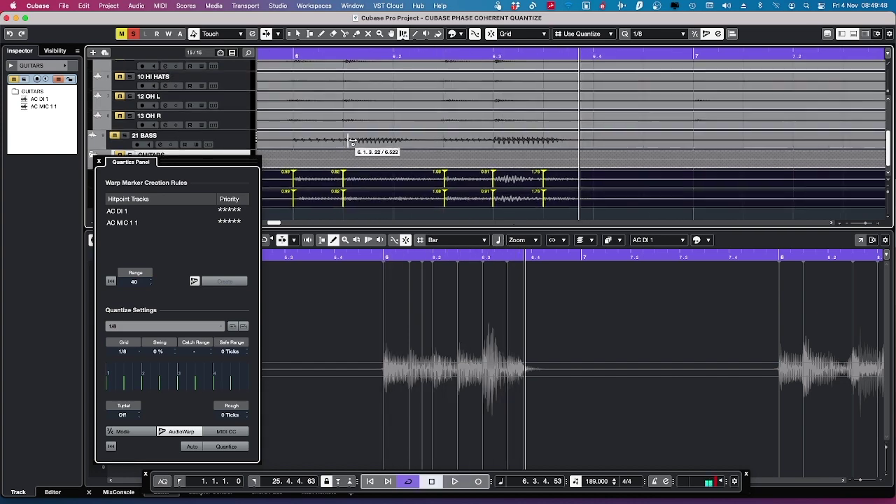
{"action": "scroll", "coordinate": [455, 146], "scroll_direction": "up", "scroll_amount": 5}
{"action": "scroll", "coordinate": [454, 145], "scroll_direction": "down", "scroll_amount": 6}
{"action": "key", "text": "space"}
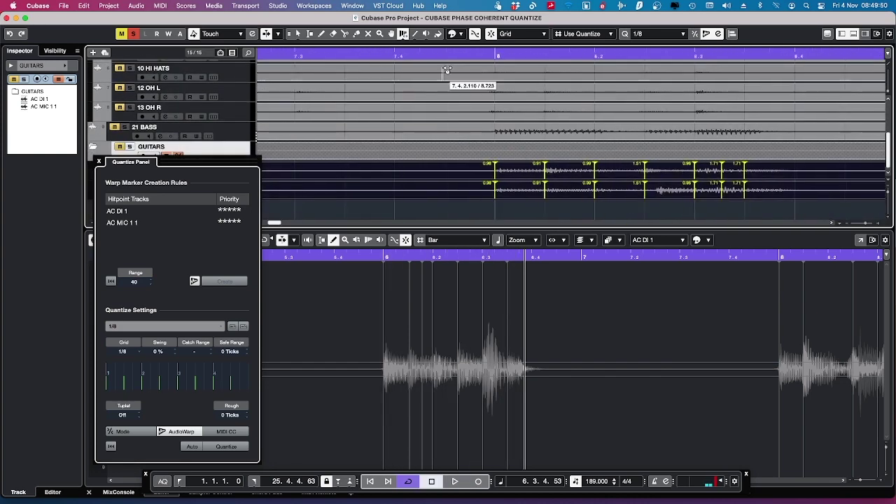
{"action": "scroll", "coordinate": [512, 136], "scroll_direction": "right", "scroll_amount": 1}
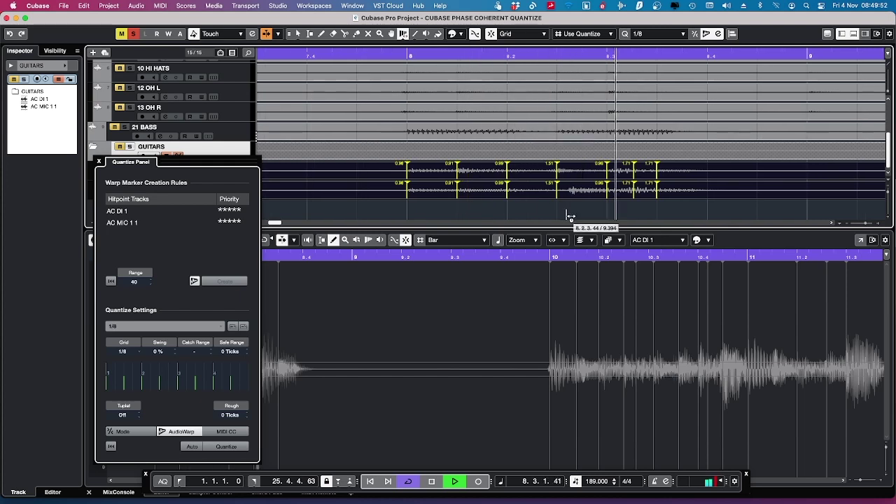
{"action": "key", "text": "space"}
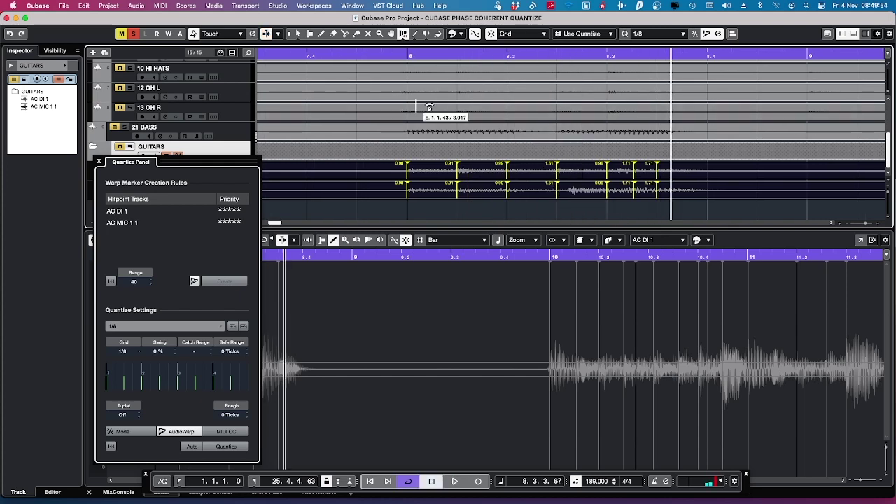
{"action": "key", "text": "space"}
{"action": "scroll", "coordinate": [476, 116], "scroll_direction": "right", "scroll_amount": 8}
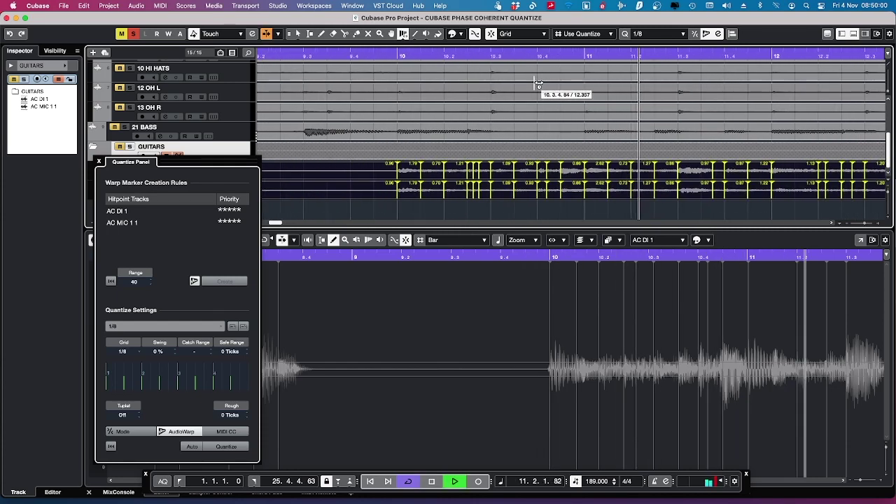
Play the guitars from bar 10, delete their warp marker at 10.1.3, and replay the passage
{"action": "key", "text": "space"}
{"action": "left_click", "coordinate": [376, 56]}
{"action": "key", "text": "space"}
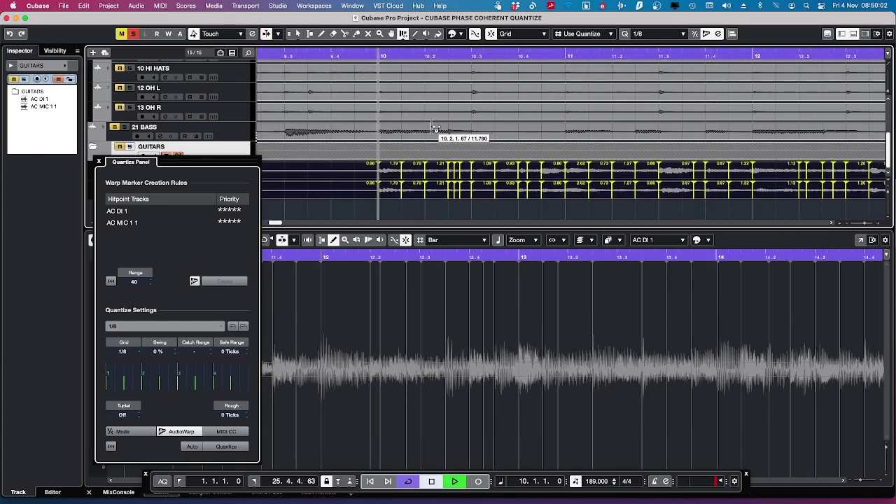
{"action": "left_click", "coordinate": [319, 56]}
{"action": "key", "text": "space"}
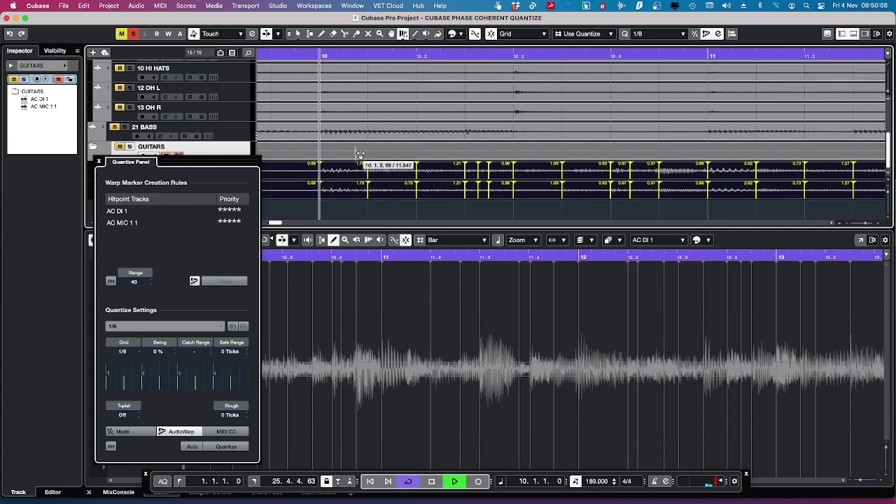
{"action": "key", "text": "space"}
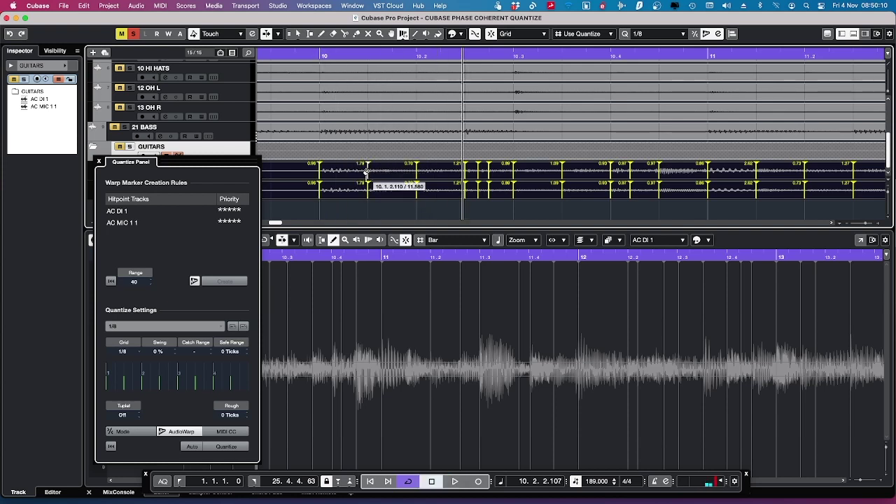
{"action": "left_click", "coordinate": [366, 172], "text": "alt"}
{"action": "key", "text": "space"}
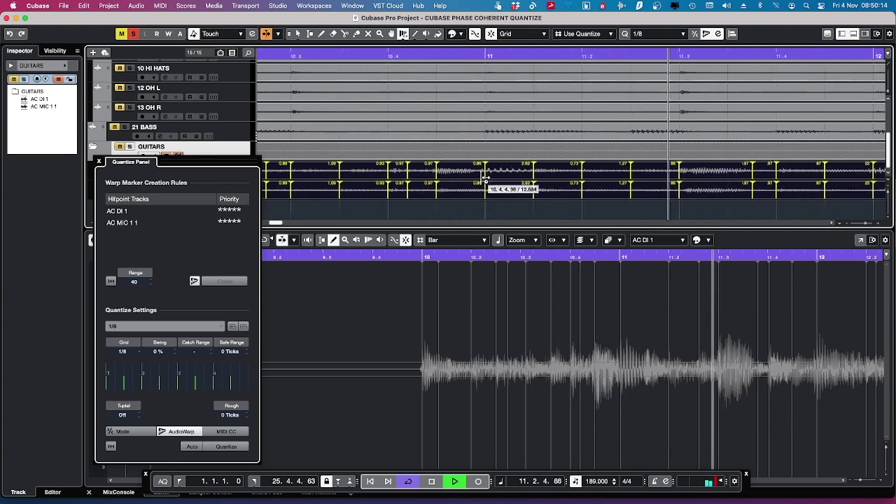
Delete the grouped guitars' warp marker at 11.1.3 and replay from just before beat 10.4
{"action": "key", "text": "space"}
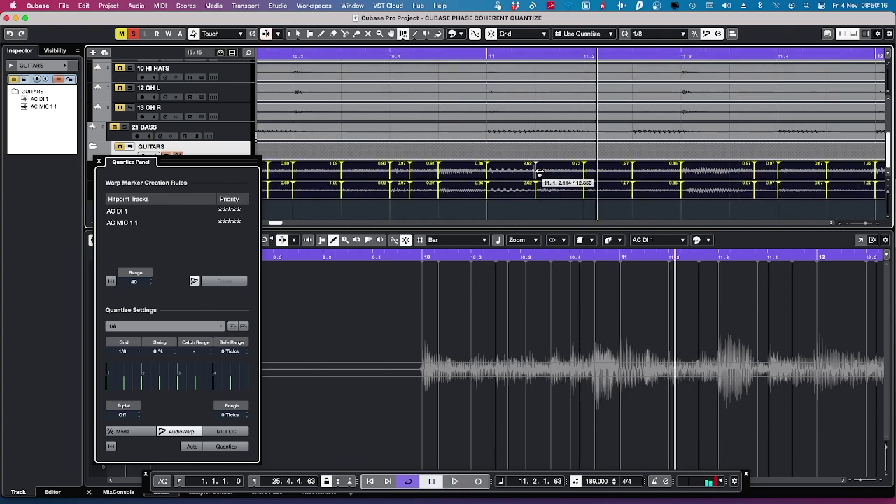
{"action": "key", "text": "space"}
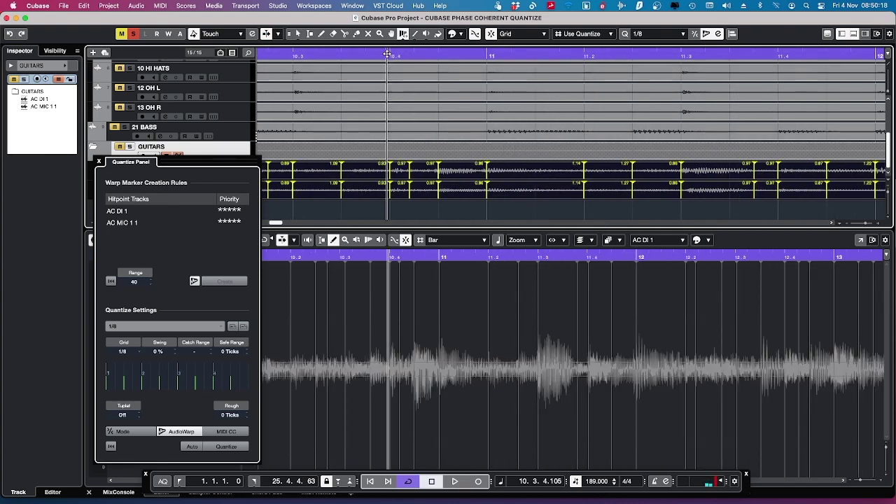
{"action": "key", "text": "space"}
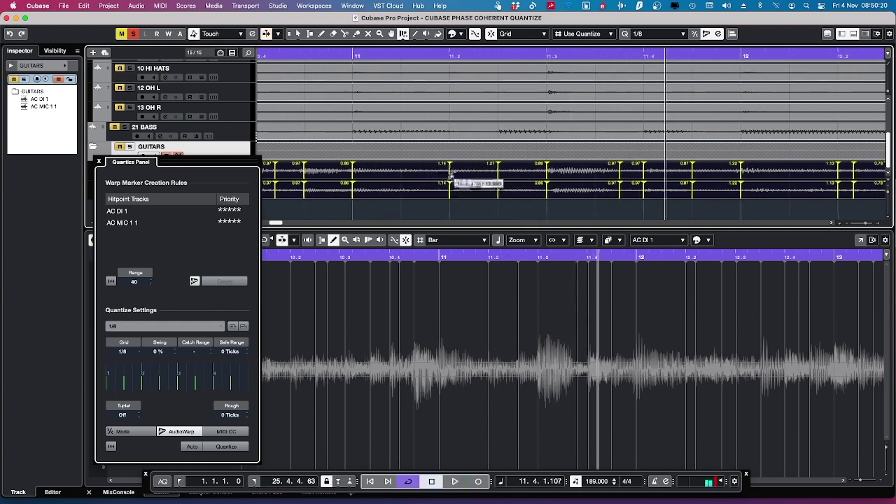
Delete the guitars' warp markers on beat 11.2 and at 11.2.3, and replay the passage from bar 11
{"action": "mouse_move", "coordinate": [449, 168]}
{"action": "left_mouse_down"}
{"action": "mouse_move", "coordinate": [504, 170]}
{"action": "mouse_move", "coordinate": [564, 207]}
{"action": "left_mouse_up"}
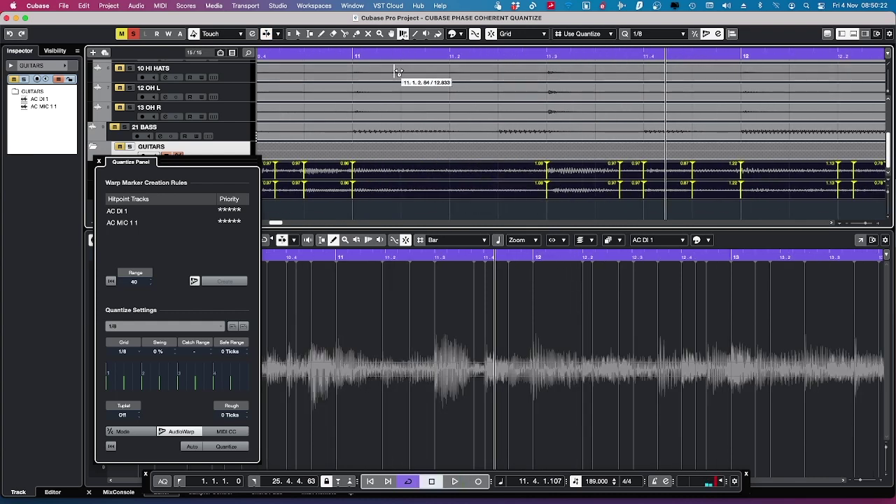
{"action": "left_click", "coordinate": [352, 56]}
{"action": "key", "text": "space"}
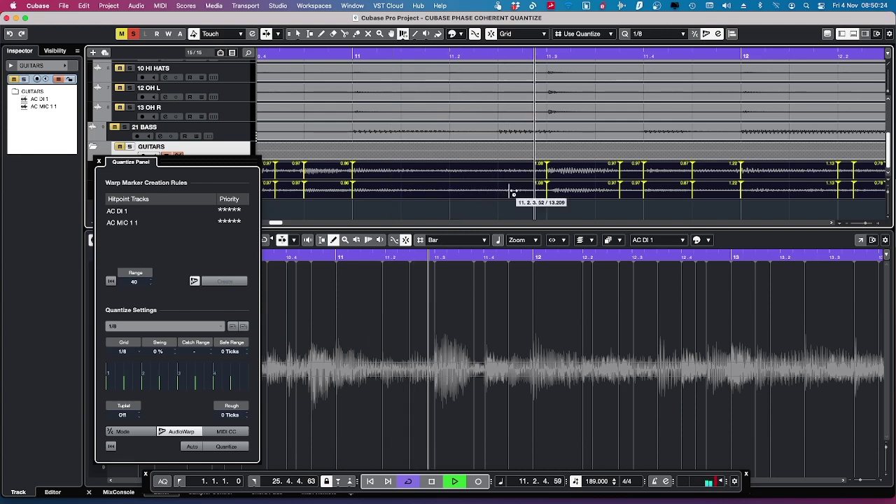
{"action": "key", "text": "space"}
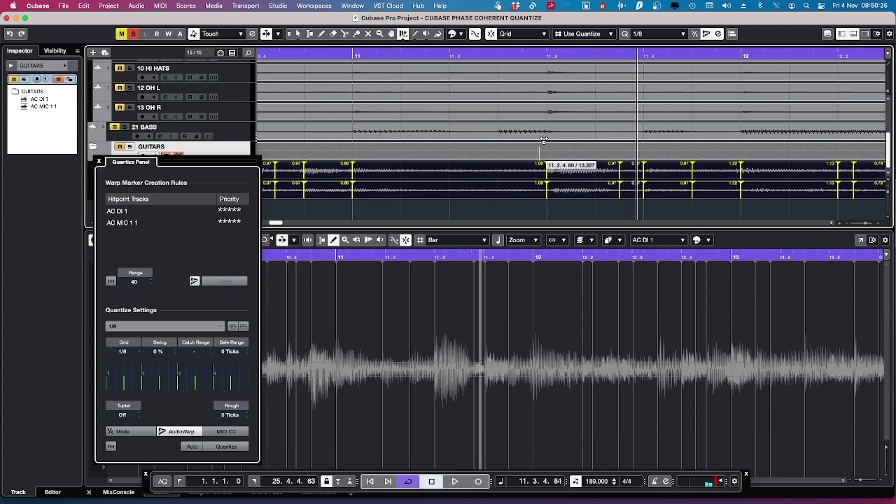
{"action": "left_click", "coordinate": [546, 56]}
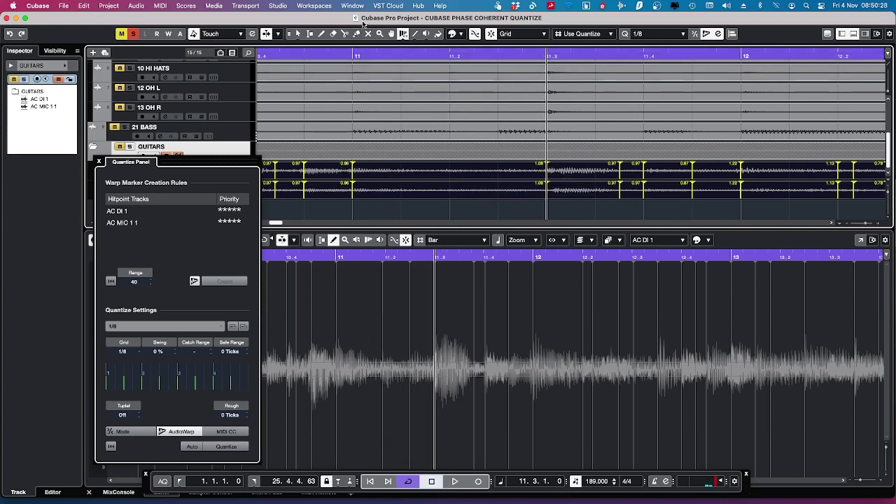
{"action": "left_click", "coordinate": [353, 56]}
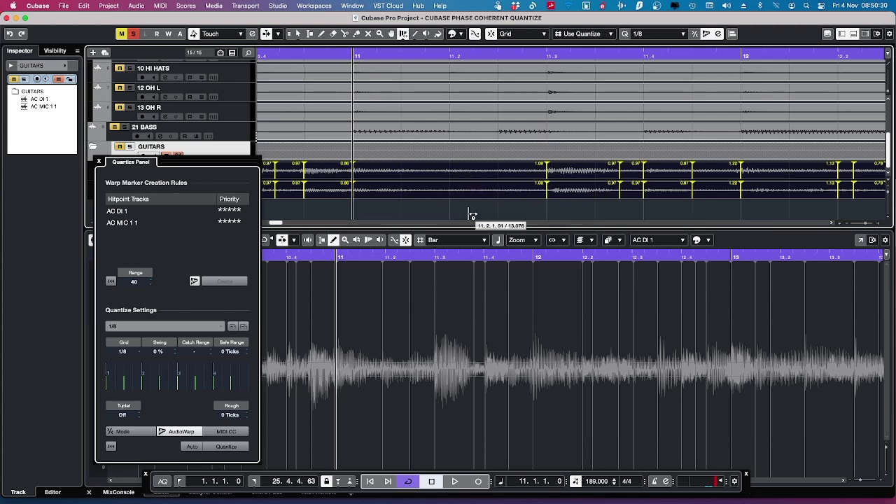
{"action": "key", "text": "space"}
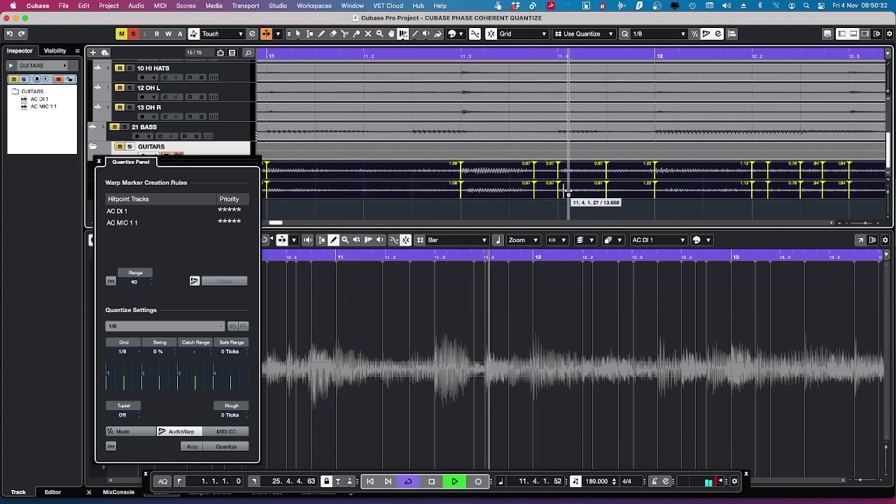
Play the guitars again from bar 11, delete their warp marker on beat 12.2, and play on into bar 14
{"action": "scroll", "coordinate": [331, 93], "scroll_direction": "left", "scroll_amount": 1}
{"action": "left_click", "coordinate": [282, 60]}
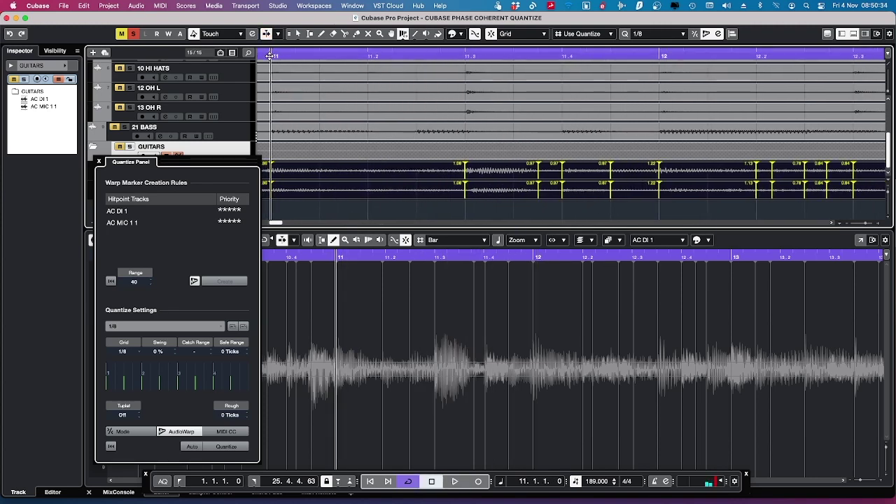
{"action": "key", "text": "space"}
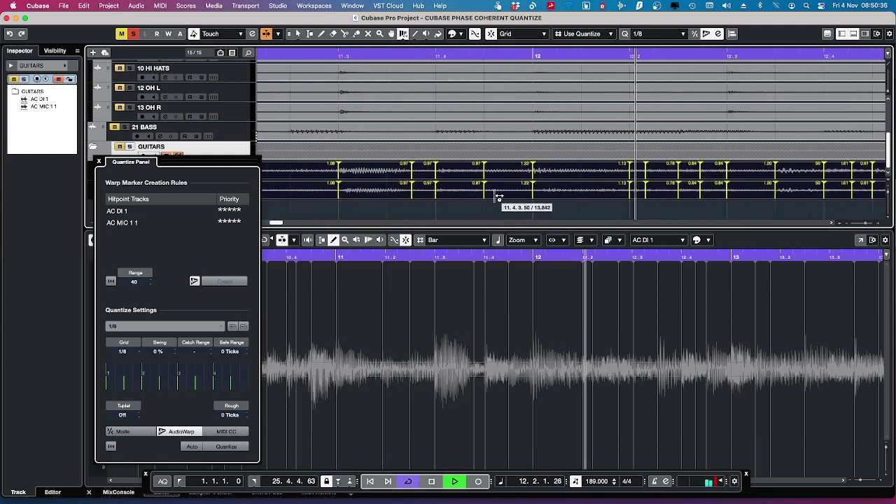
{"action": "key", "text": "space"}
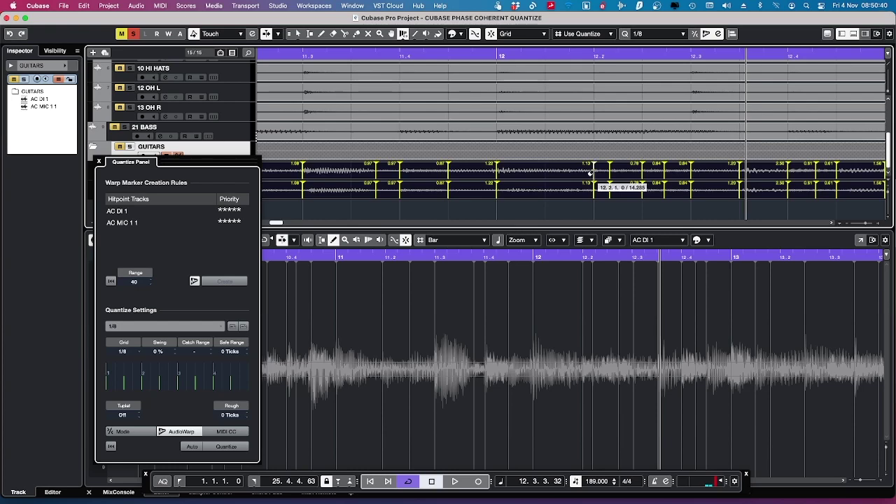
{"action": "left_click_drag", "start_coordinate": [590, 171], "coordinate": [588, 174]}
{"action": "key", "text": "space"}
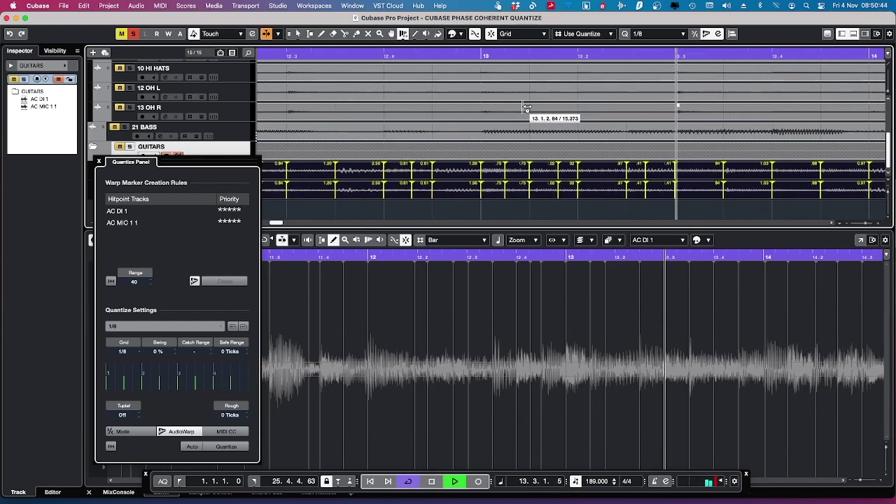
{"action": "key", "text": "space"}
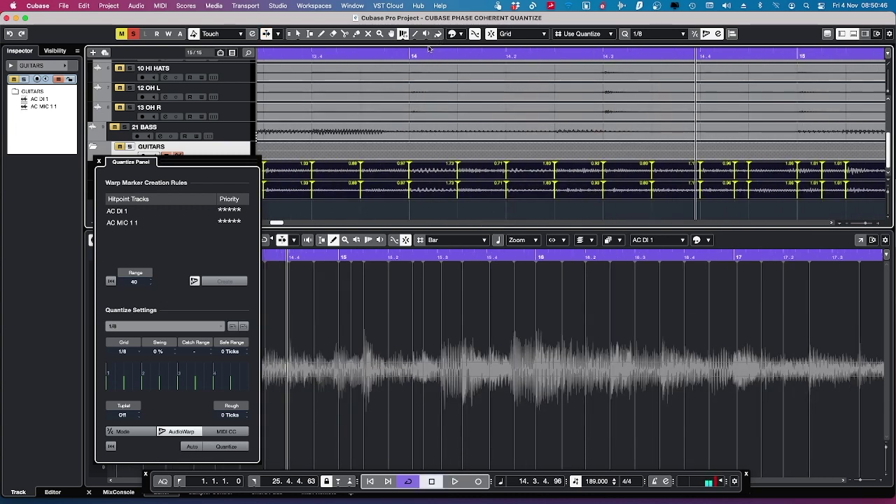
Play the guitars from bar 14 and delete their warp markers at 14.1.3 and on beat 14.2
{"action": "left_click", "coordinate": [406, 56]}
{"action": "key", "text": "space"}
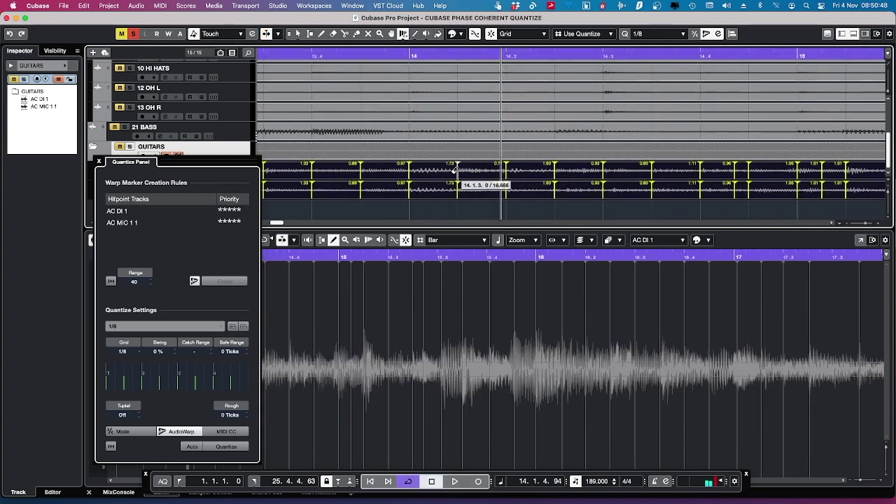
{"action": "left_click", "coordinate": [456, 171], "text": "alt"}
{"action": "left_click", "coordinate": [507, 170], "text": "alt"}
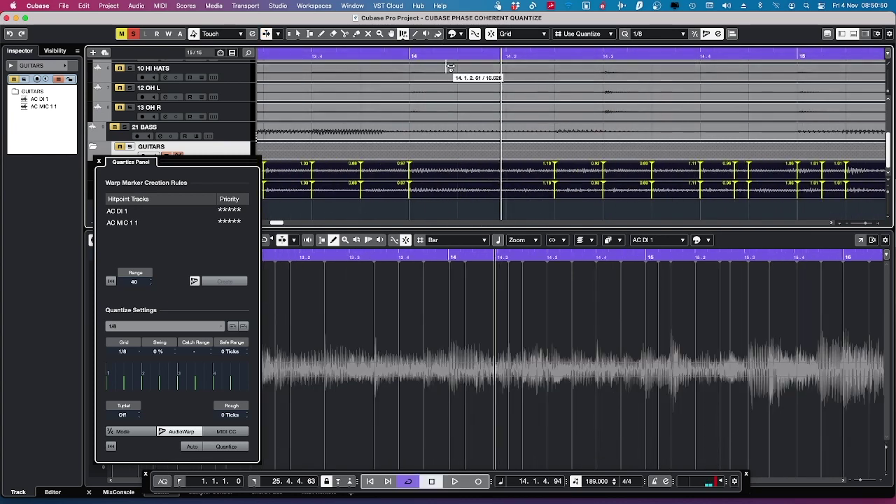
Delete the grouped guitars' warp marker at 14.2.3 and replay the passage from bar 14
{"action": "key", "text": "space"}
{"action": "scroll", "coordinate": [525, 180], "scroll_direction": "right", "scroll_amount": 1}
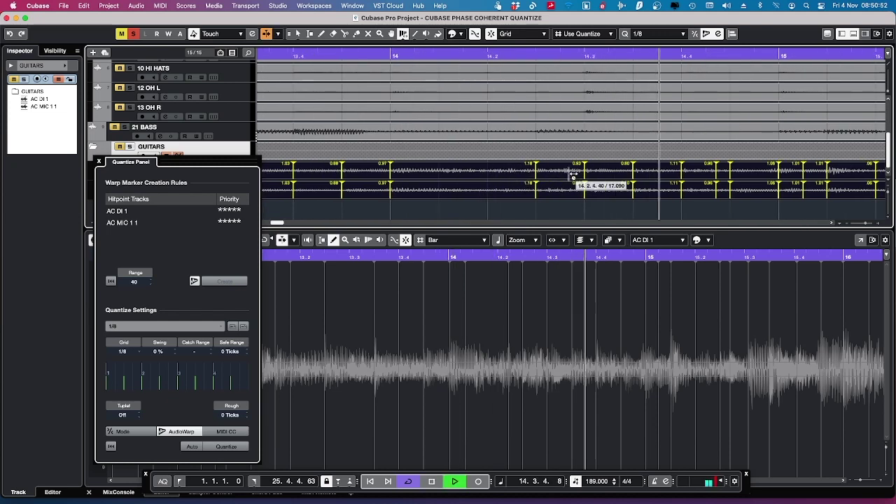
{"action": "key", "text": "space"}
{"action": "left_click_drag", "start_coordinate": [535, 170], "coordinate": [572, 168]}
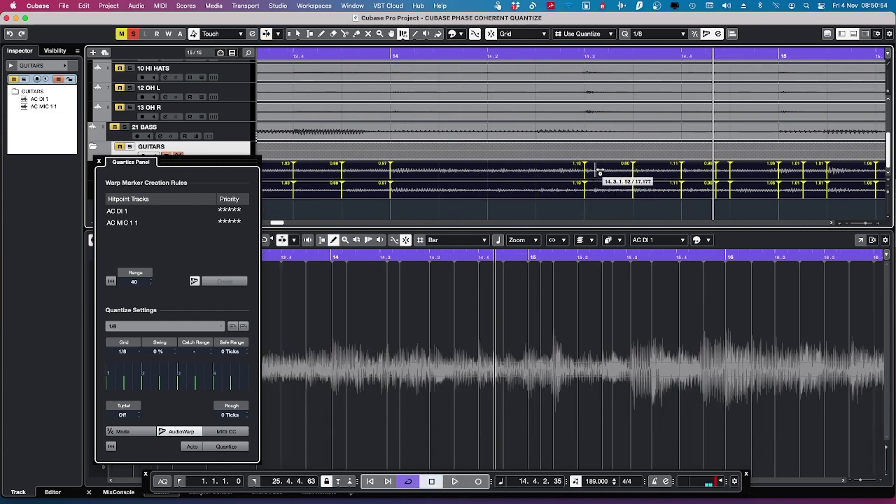
{"action": "left_click", "coordinate": [390, 54]}
{"action": "key", "text": "space"}
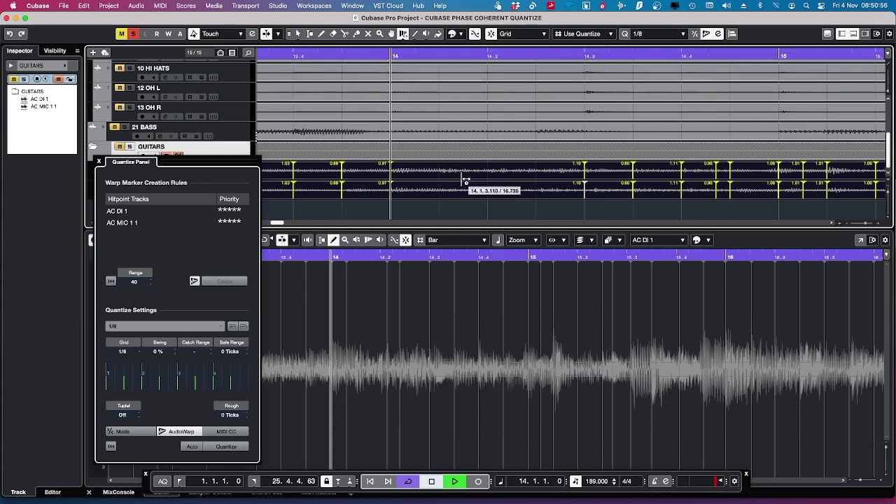
Listen to the guitars through bar 15 and replay them from beat 14.3
{"action": "scroll", "coordinate": [465, 179], "scroll_direction": "right", "scroll_amount": 5}
{"action": "scroll", "coordinate": [468, 179], "scroll_direction": "right", "scroll_amount": 3}
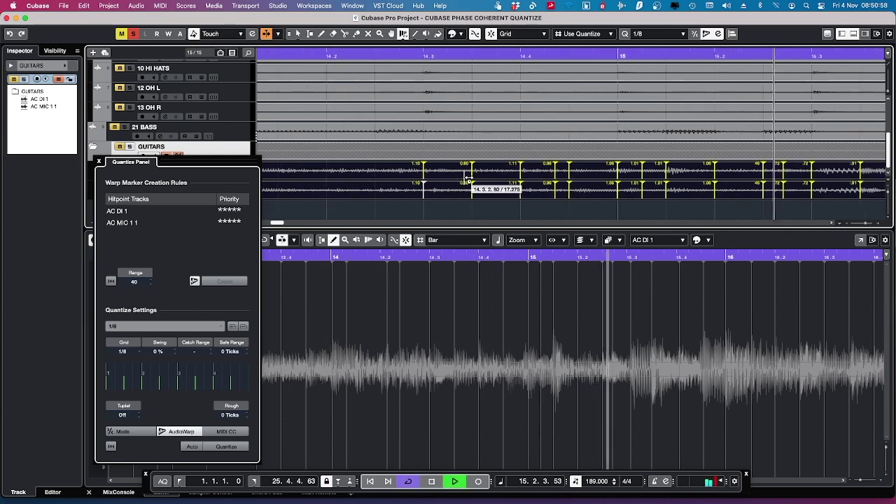
{"action": "key", "text": "space"}
{"action": "left_click", "coordinate": [403, 54]}
{"action": "key", "text": "space"}
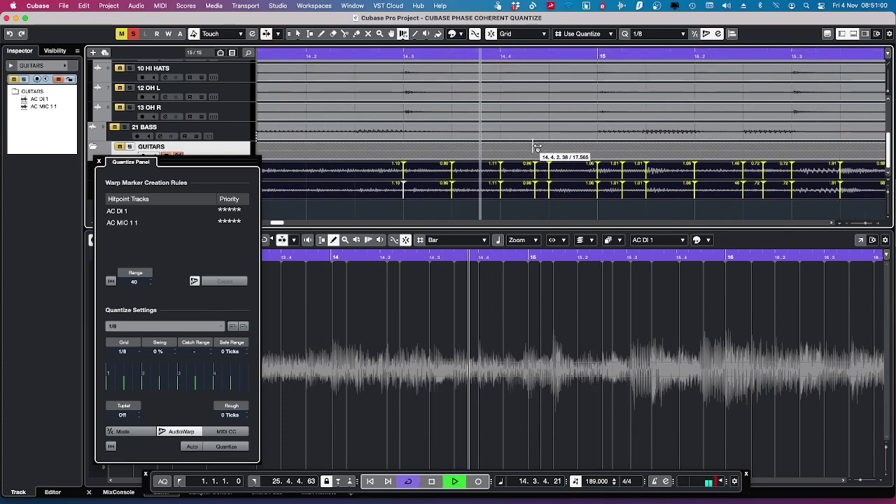
Delete the grouped guitars' four warp markers from 14.3.3 through 14.4.3, replaying the passage from beat 14.3 between the deletions
{"action": "key", "text": "space"}
{"action": "left_click_drag", "start_coordinate": [452, 168], "coordinate": [506, 168]}
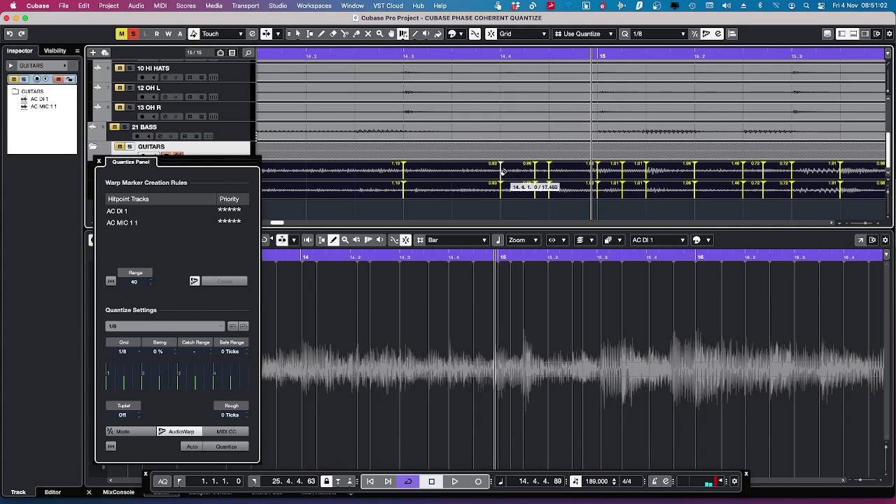
{"action": "left_click", "coordinate": [404, 56]}
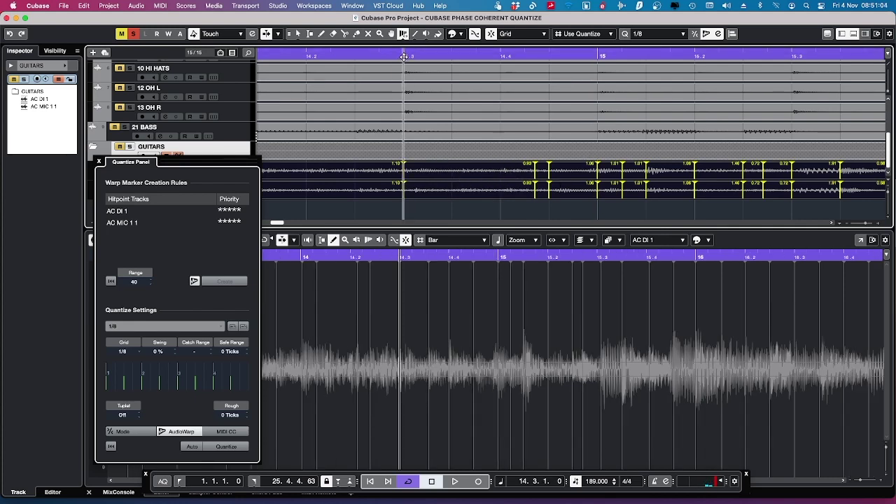
{"action": "key", "text": "space"}
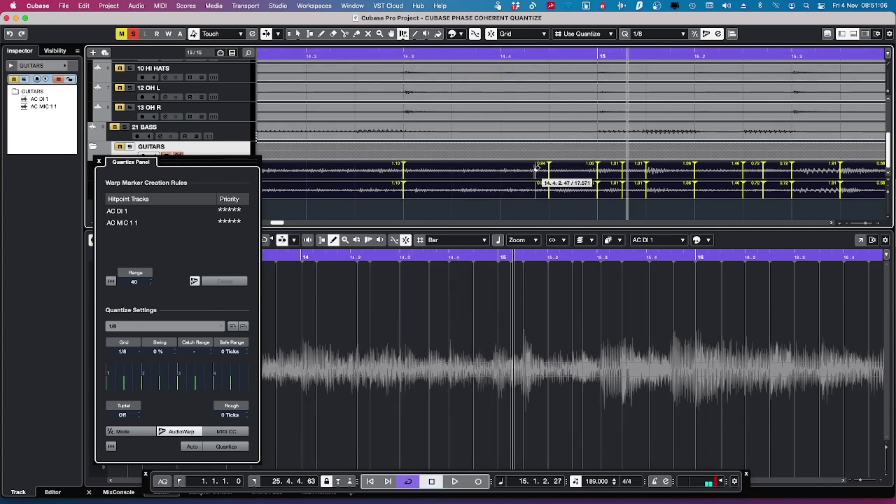
{"action": "left_click_drag", "start_coordinate": [537, 168], "coordinate": [554, 176]}
{"action": "left_click", "coordinate": [414, 56]}
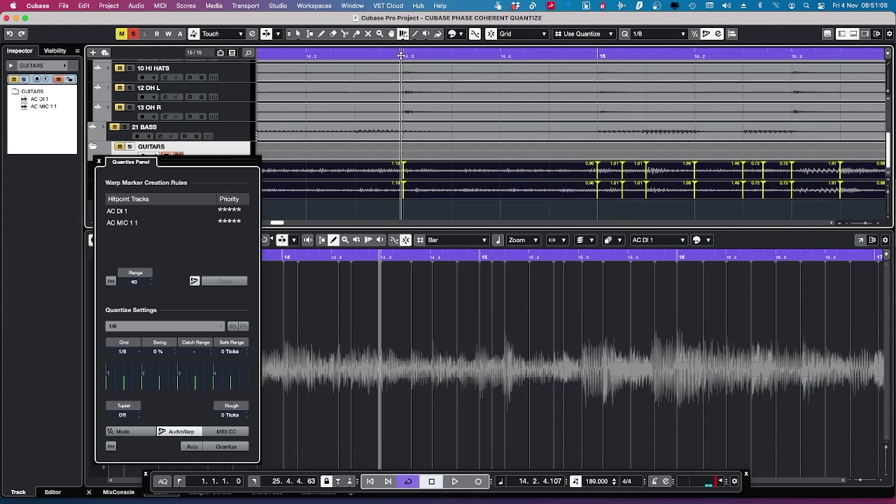
{"action": "key", "text": "space"}
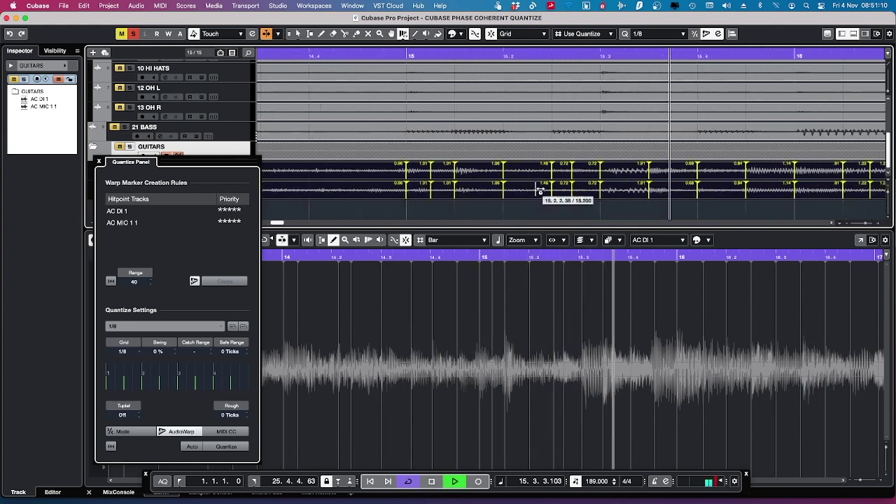
Play the guitars from beat 15.2 and delete their warp marker at 15.2.3 and the one just after it
{"action": "left_click", "coordinate": [476, 54]}
{"action": "key", "text": "space"}
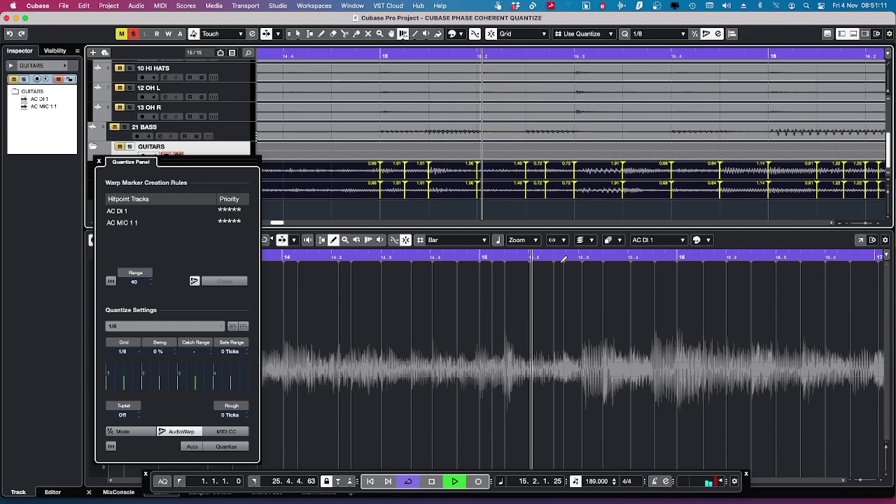
{"action": "key", "text": "space"}
{"action": "left_click", "coordinate": [526, 175], "text": "alt"}
{"action": "left_click", "coordinate": [545, 164], "text": "alt"}
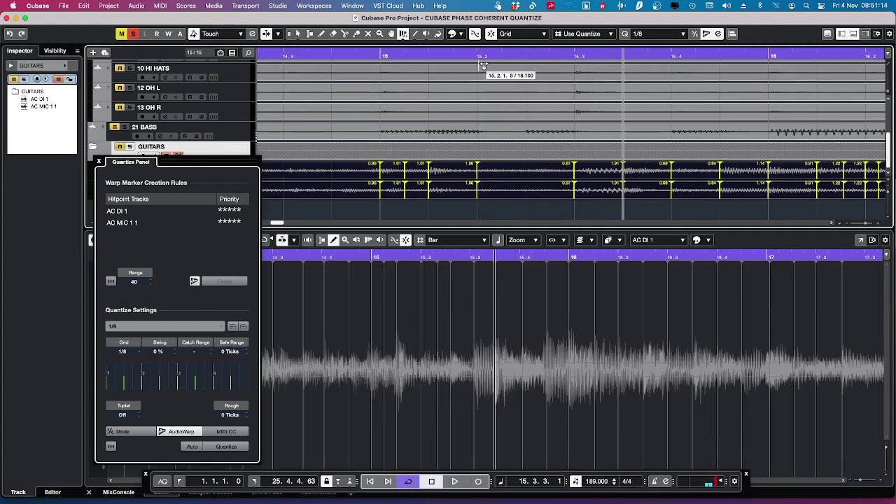
Play on from beat 15.2, reposition the guitars' 15.3 warp marker on the note attack, align it to beat 15.3, and replay from bar 15
{"action": "key", "text": "space"}
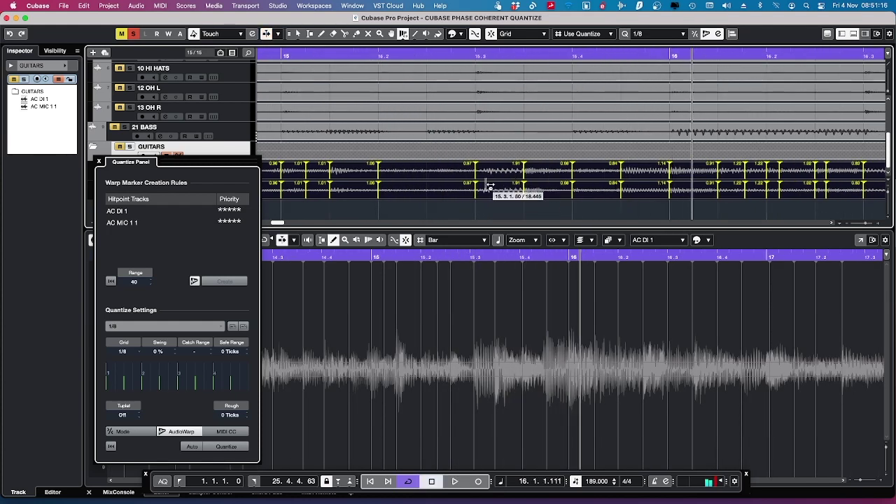
{"action": "left_click", "coordinate": [475, 168], "text": "shift"}
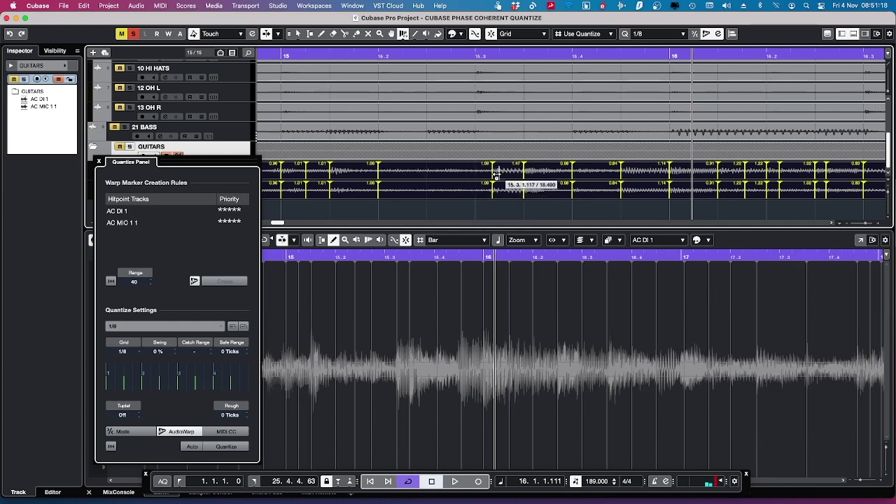
{"action": "left_click", "coordinate": [281, 57]}
{"action": "key", "text": "space"}
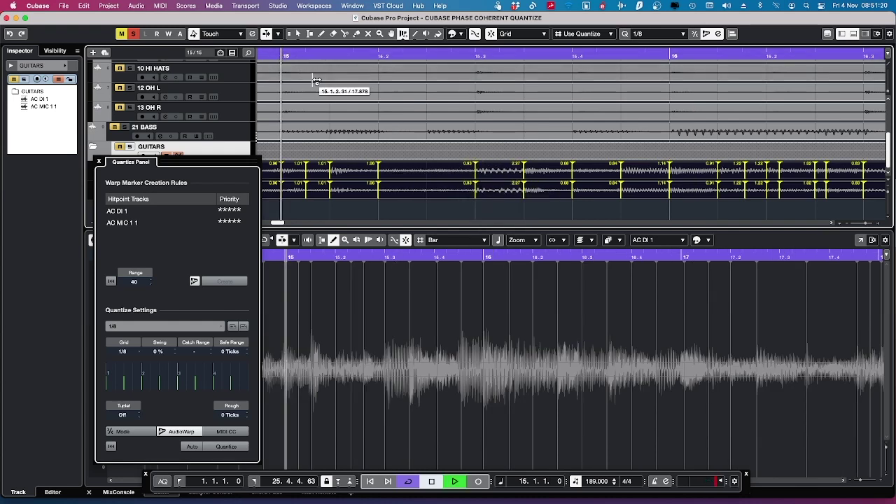
Delete the guitars' warp markers at 15.3.3 and on beat 15.4, replaying from bar 15 between the deletions
{"action": "key", "text": "space"}
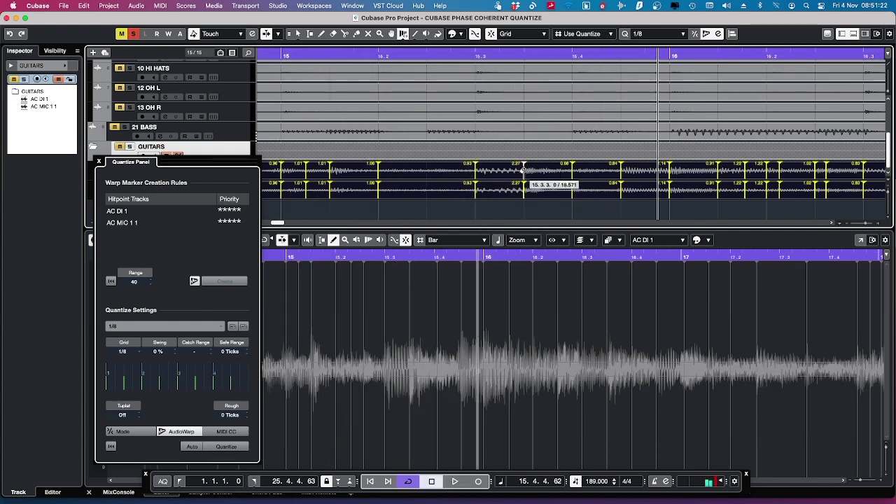
{"action": "left_click", "coordinate": [523, 171], "text": "shift"}
{"action": "double_click", "coordinate": [286, 60]}
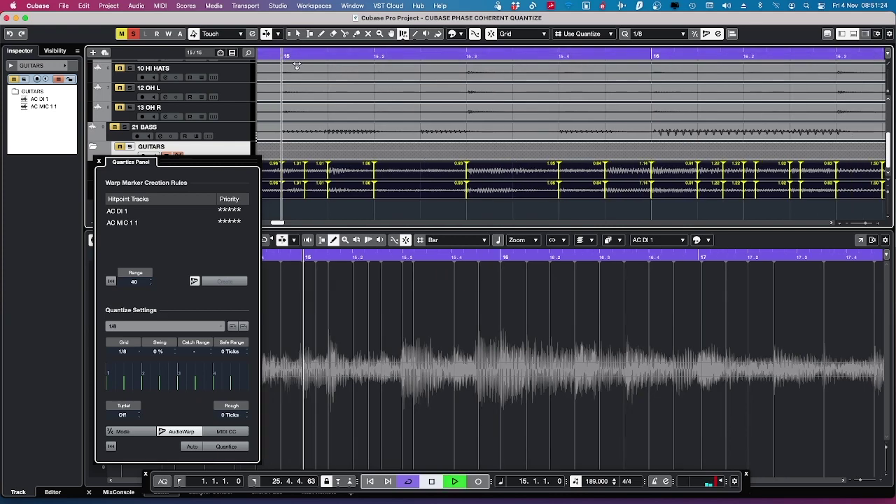
{"action": "key", "text": "space"}
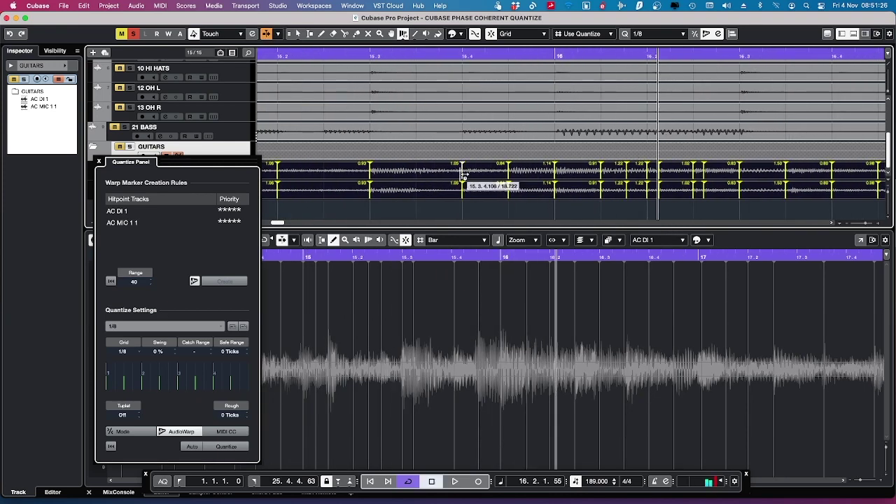
{"action": "left_click", "coordinate": [461, 172], "text": "shift"}
{"action": "key", "text": "space"}
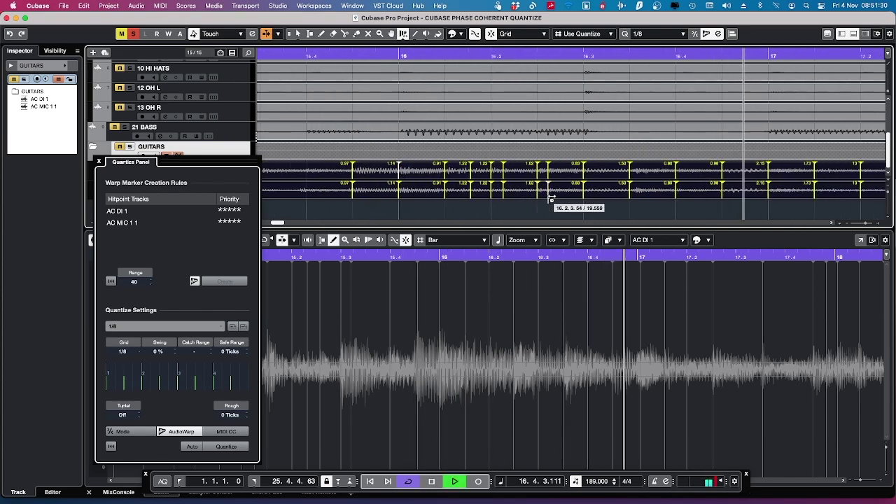
Listen to the guitars from beat 16.2 and continue checking through bar 17 into bar 18
{"action": "key", "text": "space"}
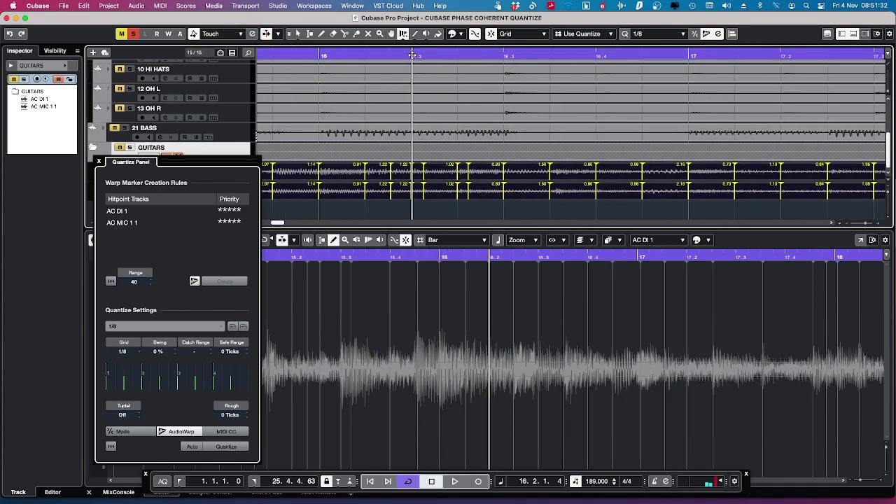
{"action": "key", "text": "space"}
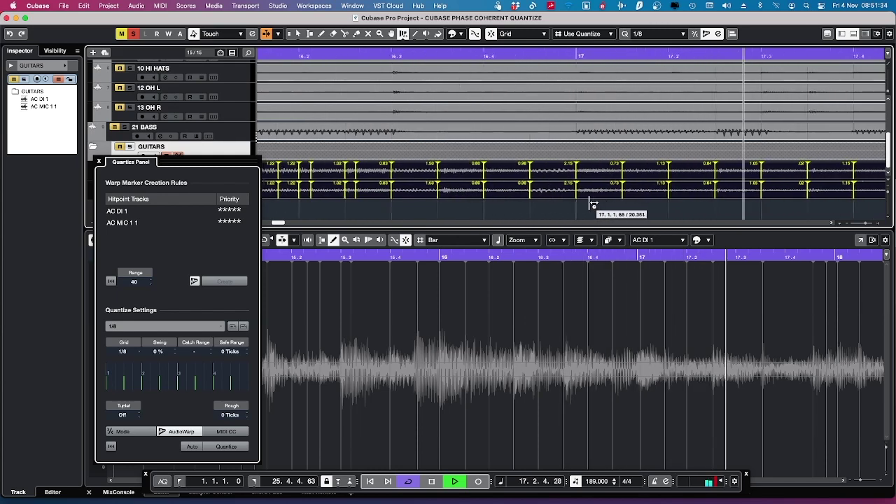
{"action": "key", "text": "space"}
{"action": "double_click", "coordinate": [348, 54]}
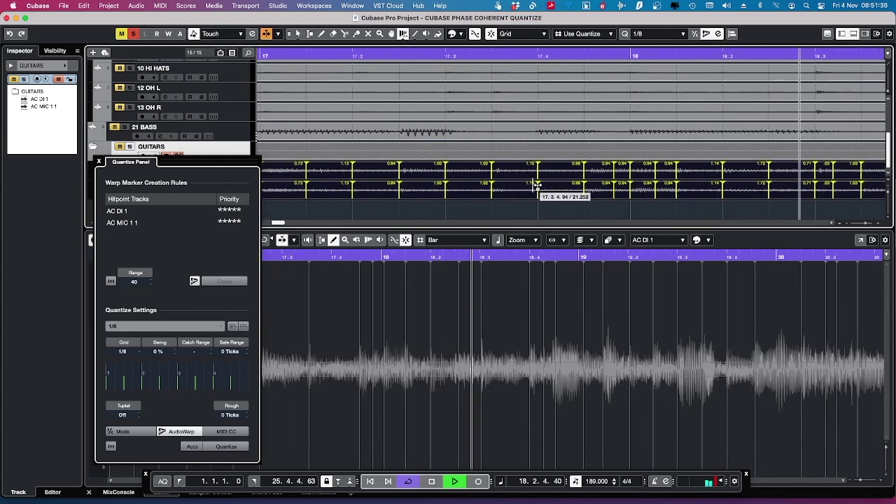
Replay the guitars in bar 18, delete their warp marker at 18.2.3, and play again from bar 18
{"action": "key", "text": "space"}
{"action": "double_click", "coordinate": [564, 55]}
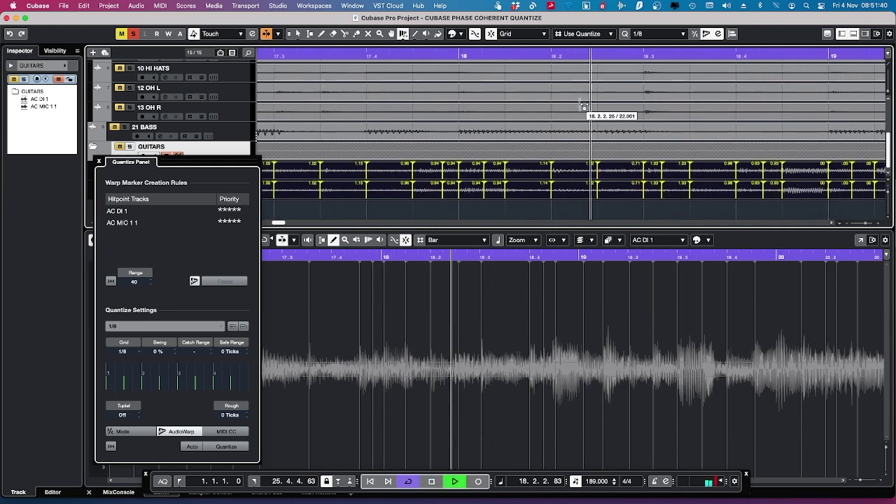
{"action": "key", "text": "space"}
{"action": "left_click", "coordinate": [588, 172], "text": "shift"}
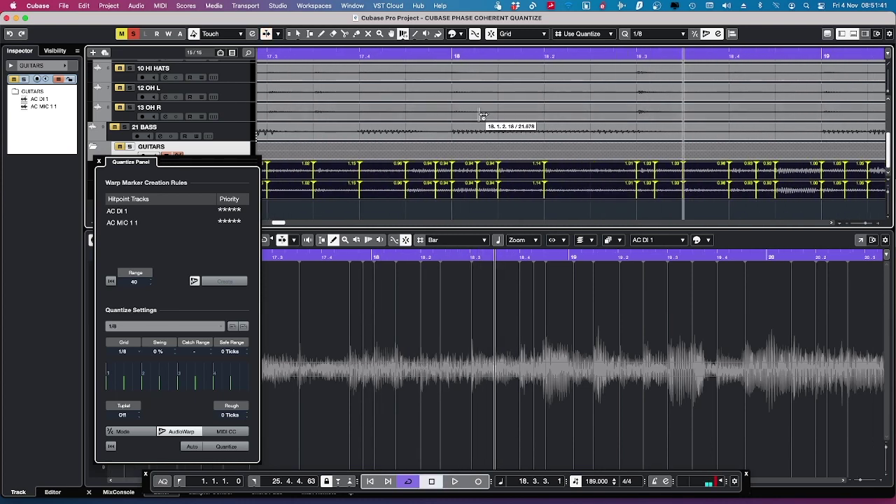
{"action": "double_click", "coordinate": [451, 55]}
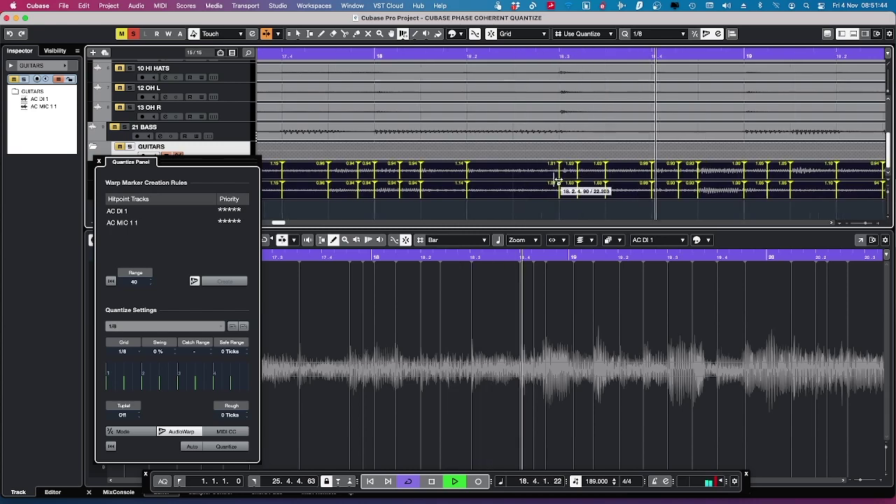
Play the guitars through bars 19 and 20, delete their warp marker at 20.4.4, and replay from beat 20.3
{"action": "key", "text": "space"}
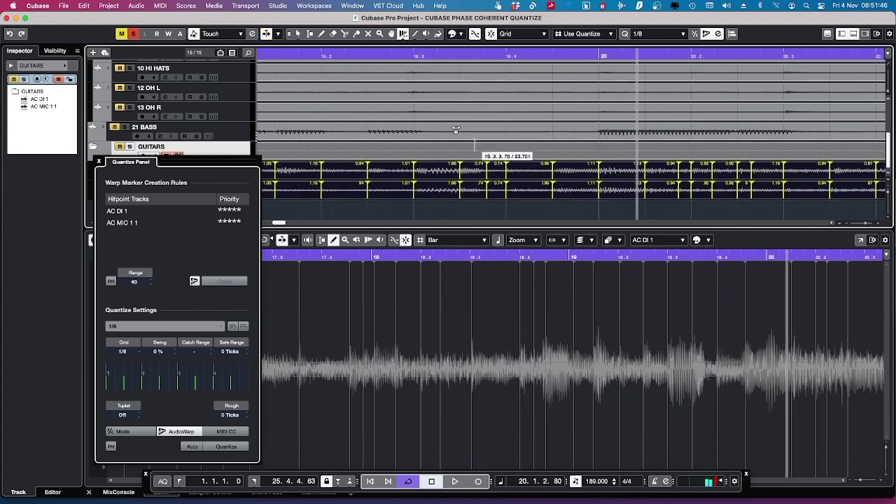
{"action": "double_click", "coordinate": [306, 53]}
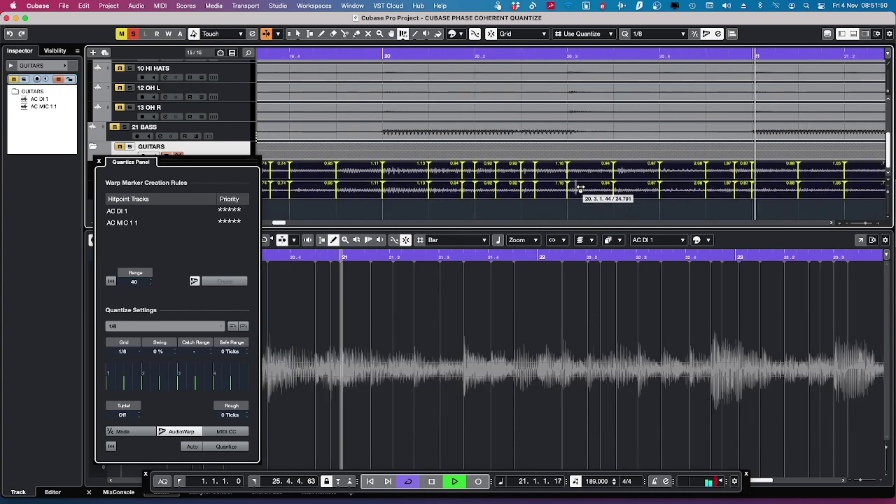
{"action": "key", "text": "space"}
{"action": "key", "text": "space"}
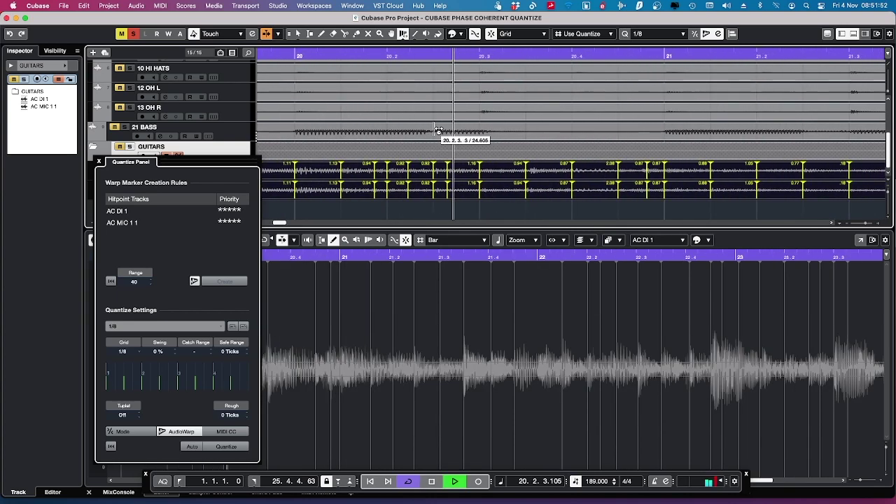
{"action": "key", "text": "space"}
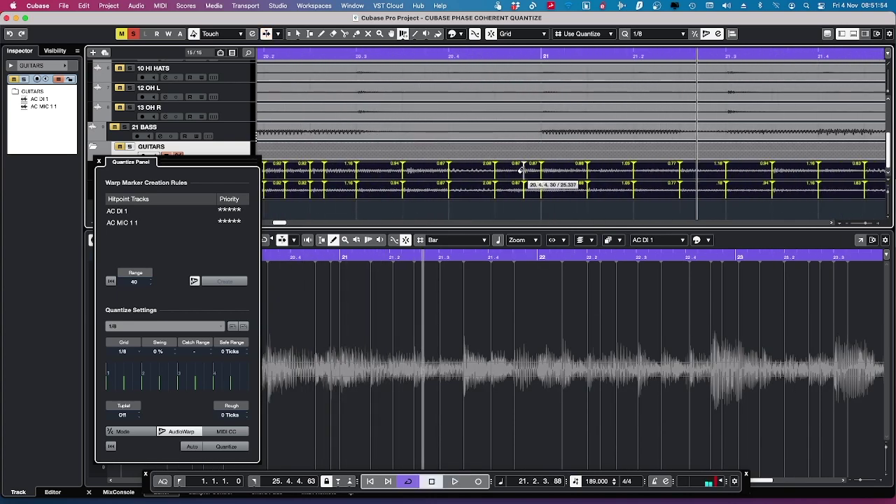
{"action": "left_click", "coordinate": [522, 171], "text": "shift"}
{"action": "double_click", "coordinate": [356, 54]}
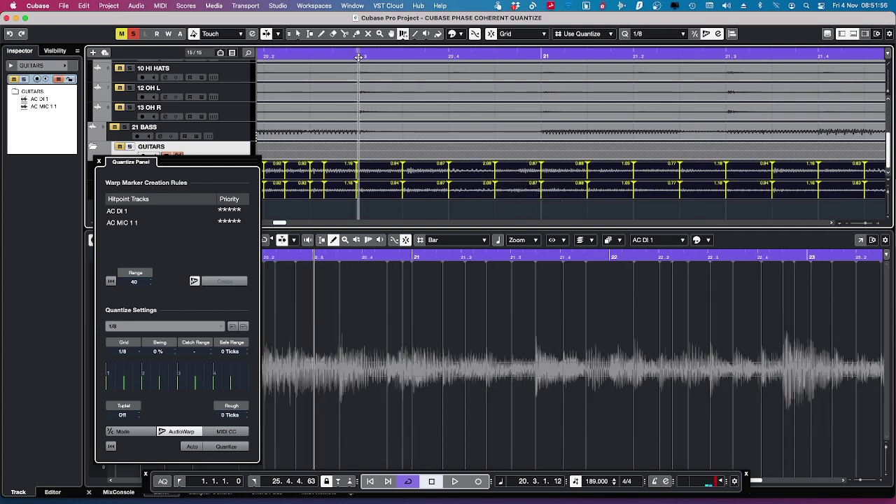
{"action": "key", "text": "space"}
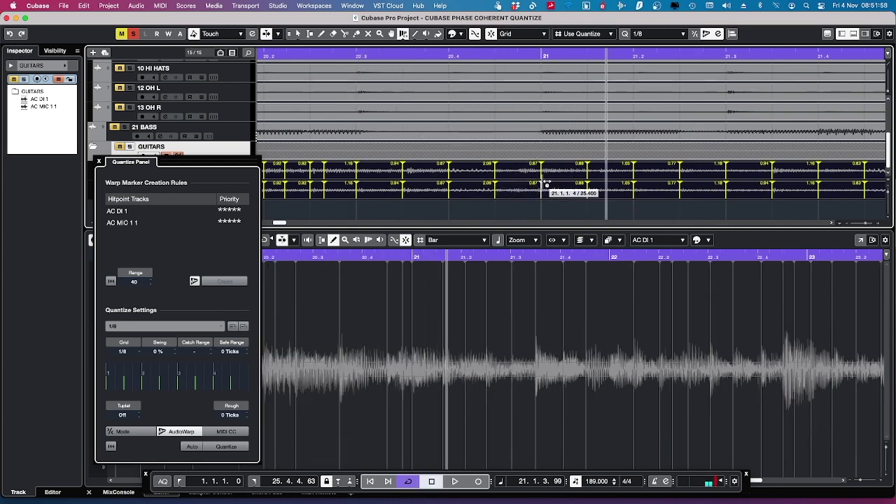
Move the Quantize Panel clear of the guitar track headers and play the guitars from bar 20
{"action": "scroll", "coordinate": [543, 182], "scroll_direction": "right", "scroll_amount": 1}
{"action": "left_click", "coordinate": [347, 56]}
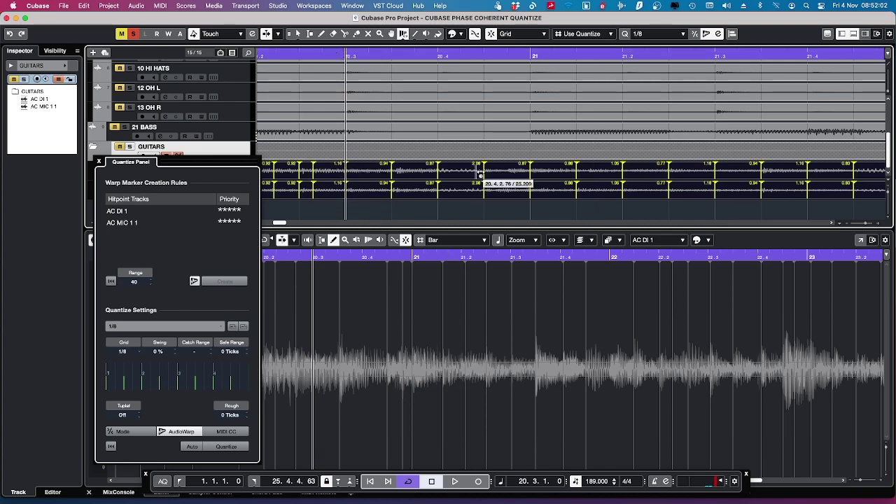
{"action": "scroll", "coordinate": [595, 213], "scroll_direction": "down", "scroll_amount": 3}
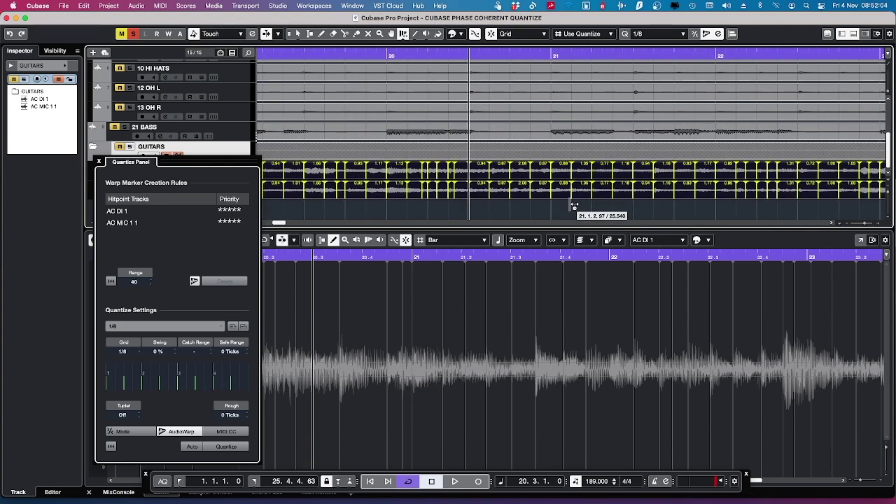
{"action": "left_click_drag", "start_coordinate": [213, 164], "coordinate": [165, 201]}
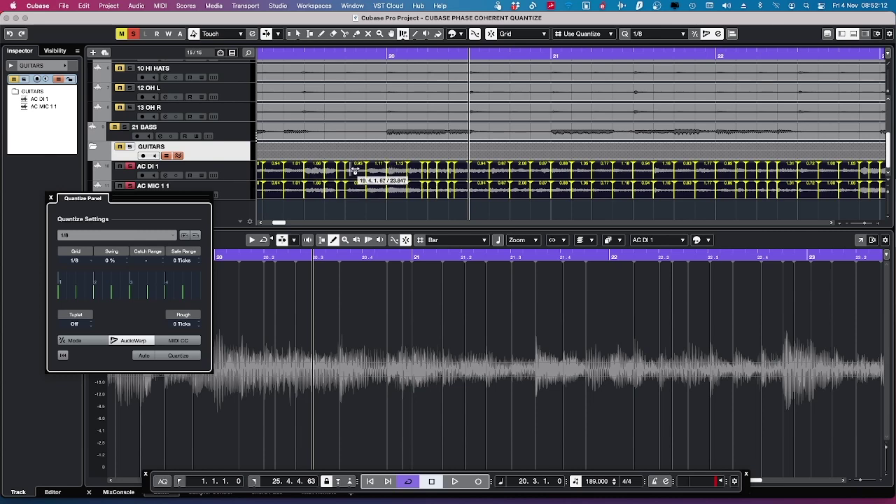
{"action": "scroll", "coordinate": [460, 178], "scroll_direction": "up", "scroll_amount": 2}
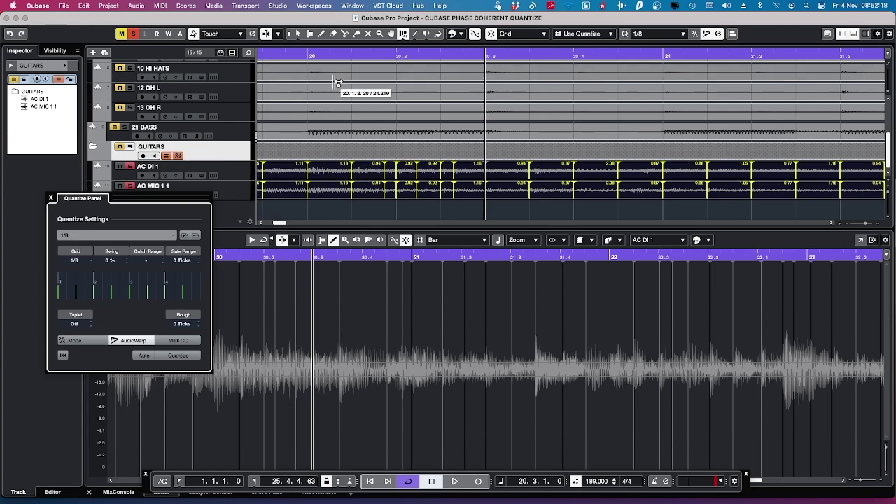
{"action": "left_click", "coordinate": [305, 57]}
{"action": "key", "text": "space"}
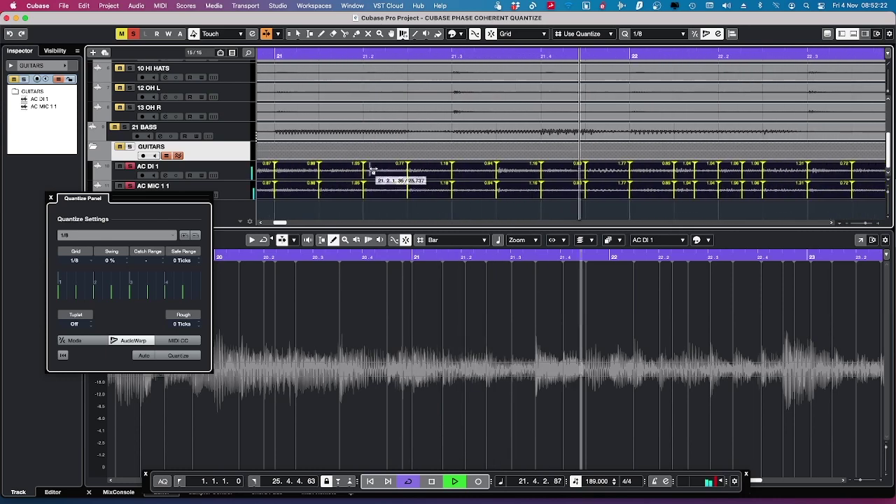
Play the guitars from bar 21 into bar 22 and delete their warp marker at 22.1.3
{"action": "key", "text": "space"}
{"action": "double_click", "coordinate": [280, 55]}
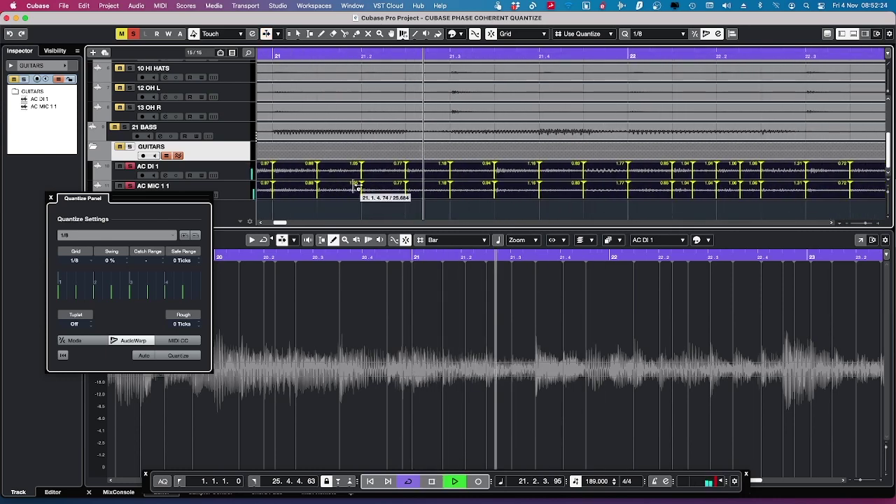
{"action": "key", "text": "space"}
{"action": "key", "text": "space"}
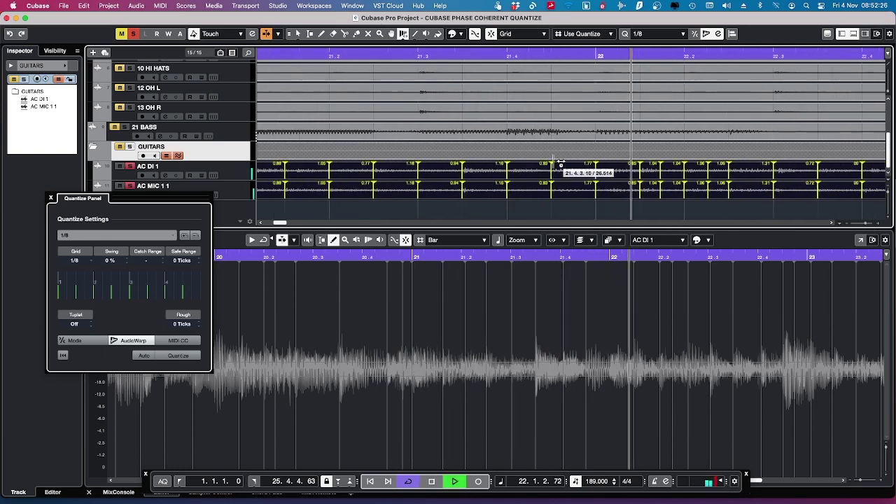
{"action": "key", "text": "space"}
{"action": "key", "text": "space"}
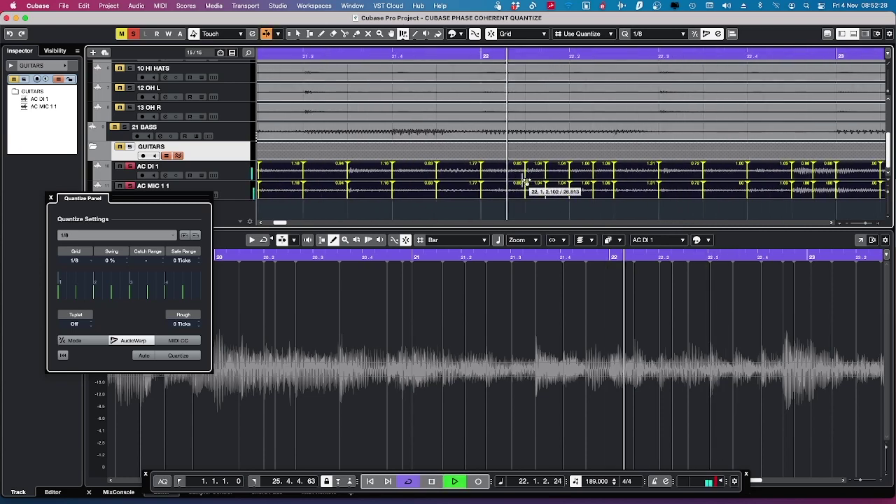
{"action": "key", "text": "space"}
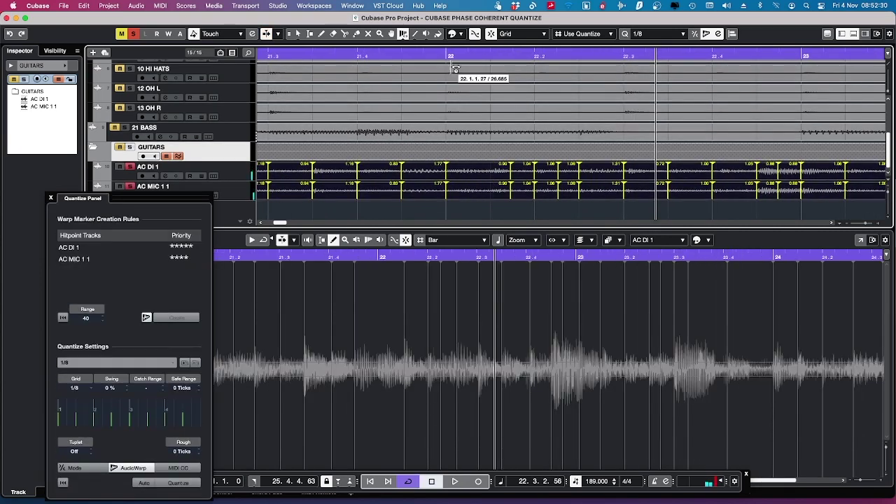
Play the guitars from bar 22 and delete their warp markers at 21.4.3 and 22.1.1
{"action": "left_click", "coordinate": [446, 56]}
{"action": "key", "text": "space"}
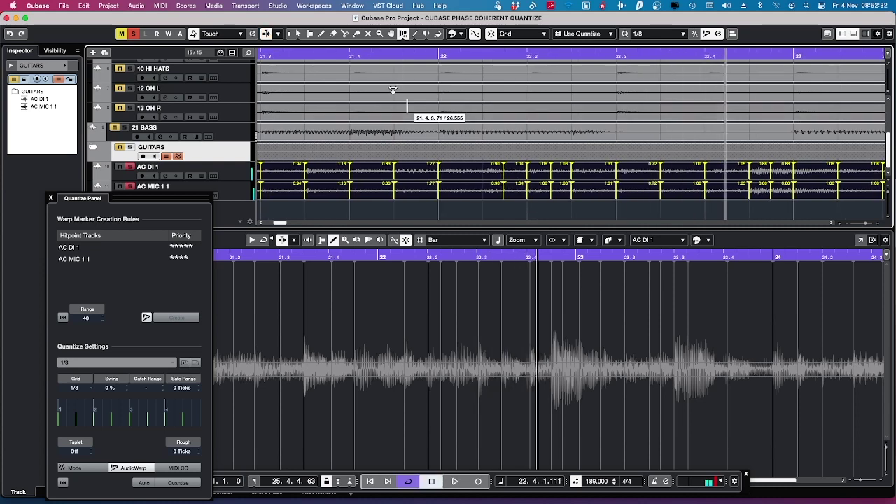
{"action": "left_click", "coordinate": [438, 173], "text": "alt"}
{"action": "left_click", "coordinate": [395, 171], "text": "shift"}
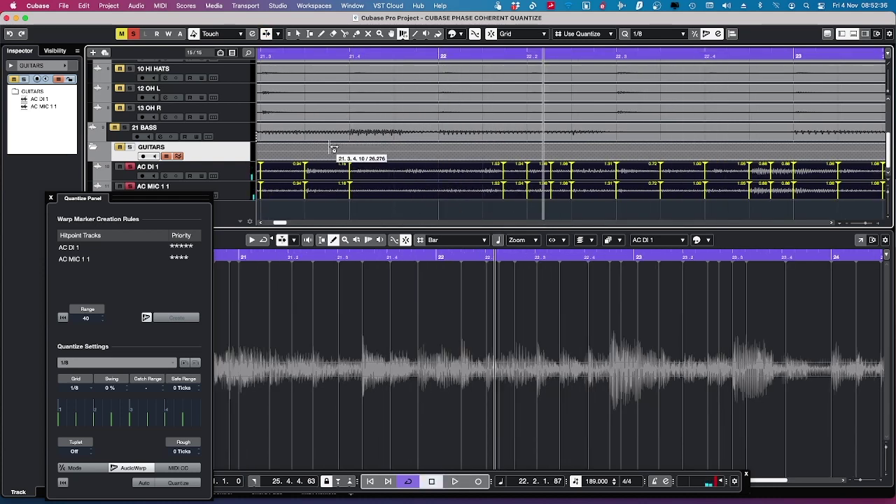
Add a guitar warp marker aligned to the start of bar 22 and replay the passage from beat 21.3
{"action": "left_click", "coordinate": [266, 58]}
{"action": "key", "text": "space"}
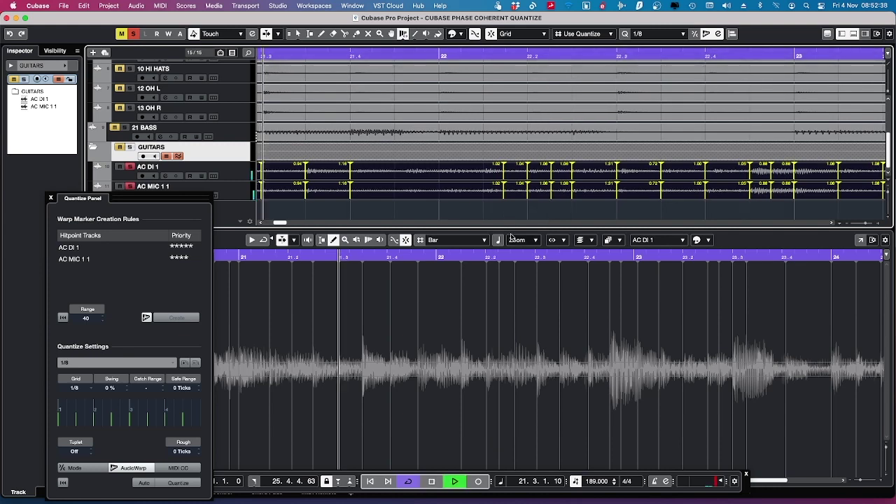
{"action": "key", "text": "space"}
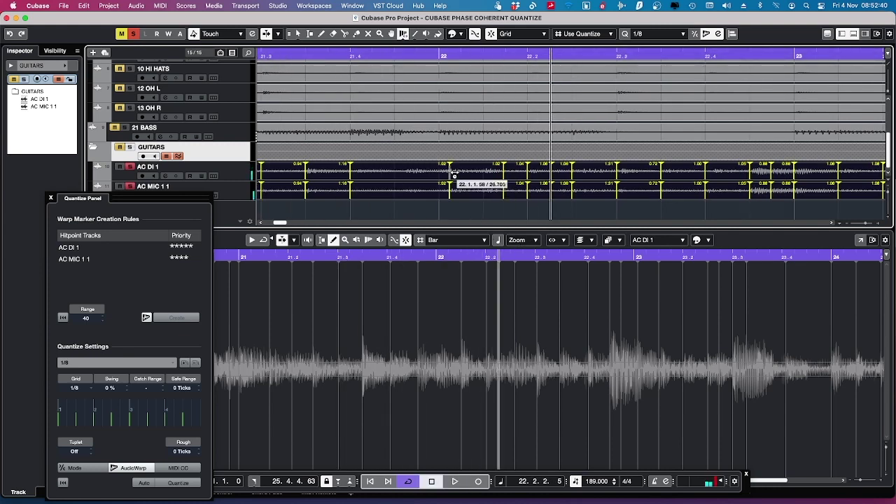
{"action": "left_click", "coordinate": [263, 58]}
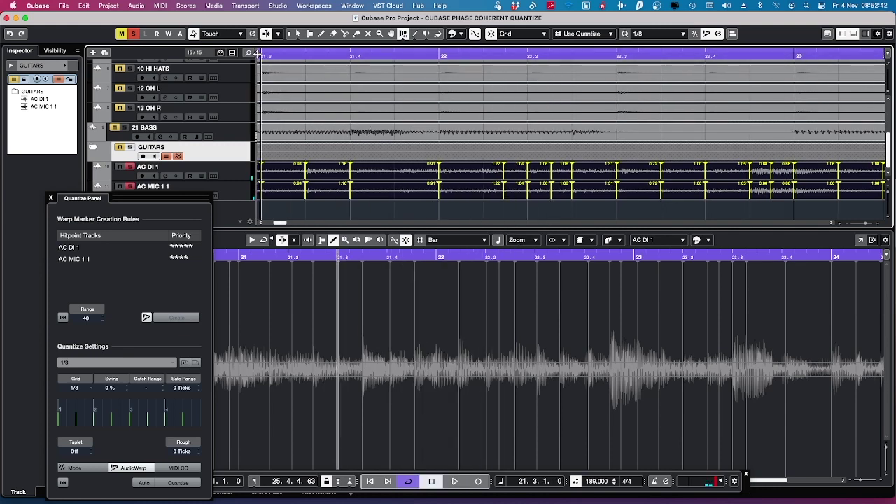
{"action": "key", "text": "space"}
{"action": "key", "text": "space"}
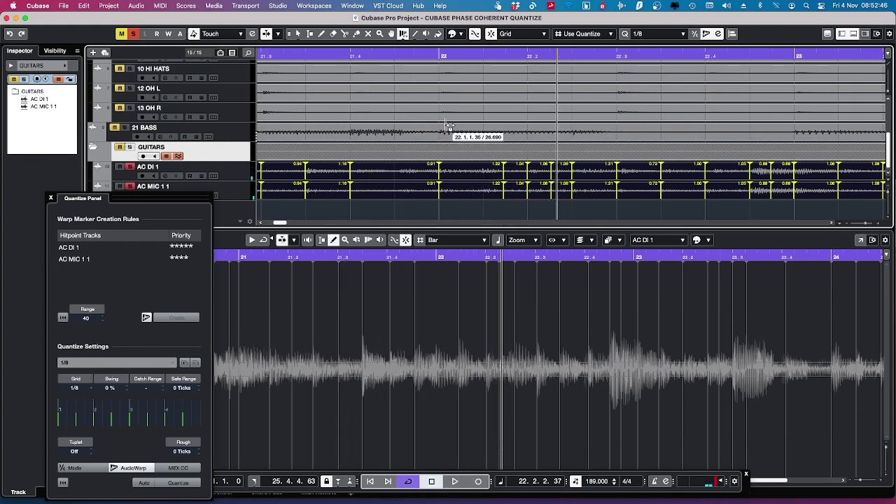
Play the guitars from bar 22 into bar 24, and replay bar 23 to check its timing
{"action": "left_click", "coordinate": [441, 56]}
{"action": "key", "text": "space"}
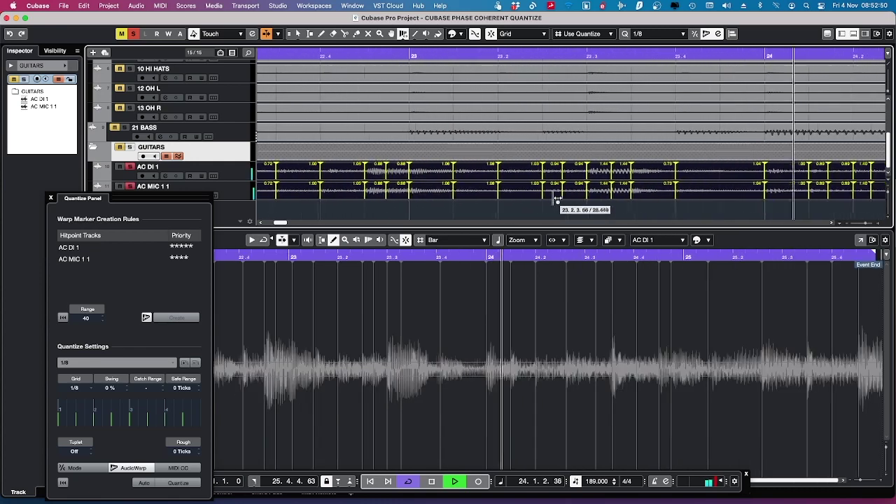
{"action": "key", "text": "space"}
{"action": "left_click", "coordinate": [403, 54]}
{"action": "key", "text": "space"}
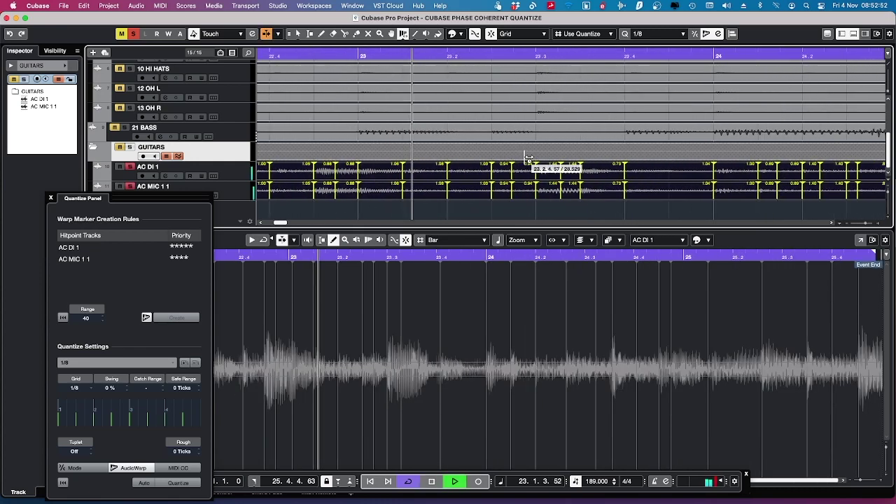
{"action": "key", "text": "space"}
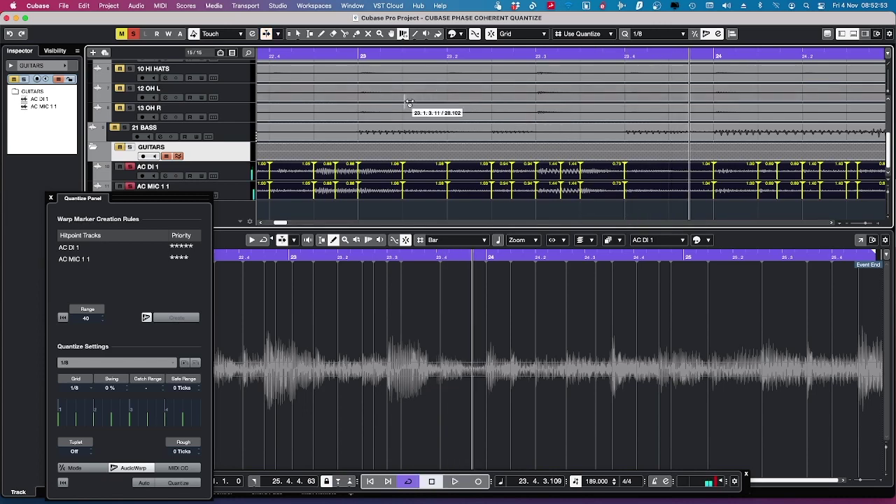
{"action": "left_click", "coordinate": [358, 55]}
{"action": "key", "text": "space"}
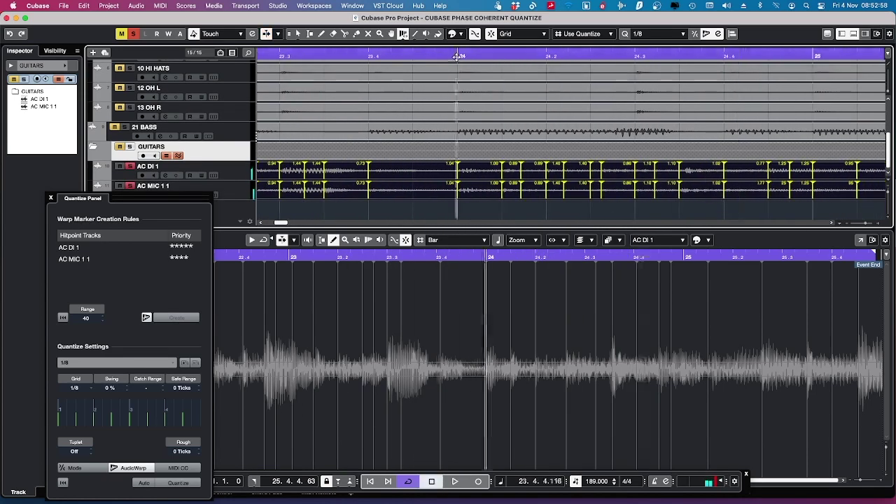
Play the guitars from bar 24, delete their warp markers lying between 24.1.3 and 24.2.3, and replay the bar
{"action": "key", "text": "space"}
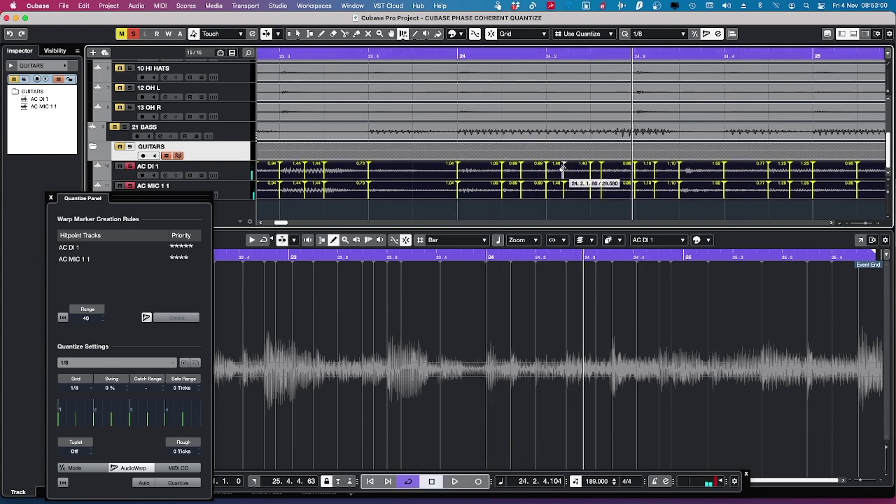
{"action": "left_click", "coordinate": [549, 174], "text": "alt"}
{"action": "left_click", "coordinate": [454, 53]}
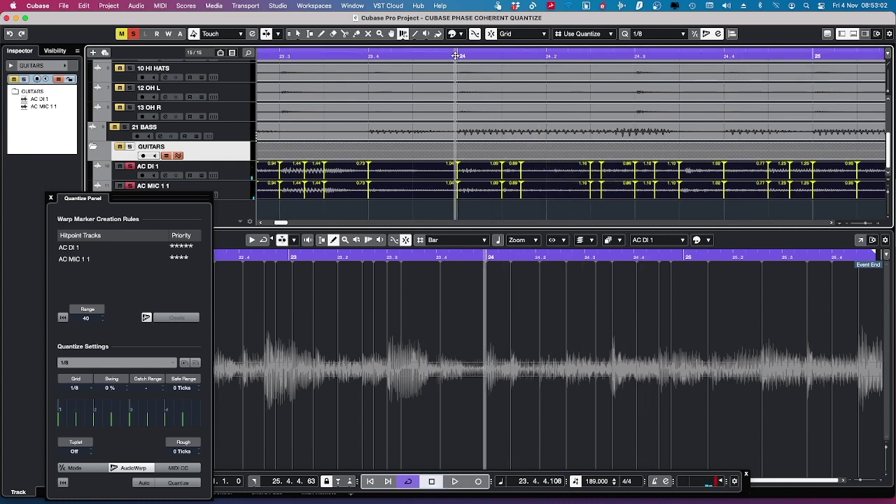
{"action": "key", "text": "space"}
{"action": "key", "text": "space"}
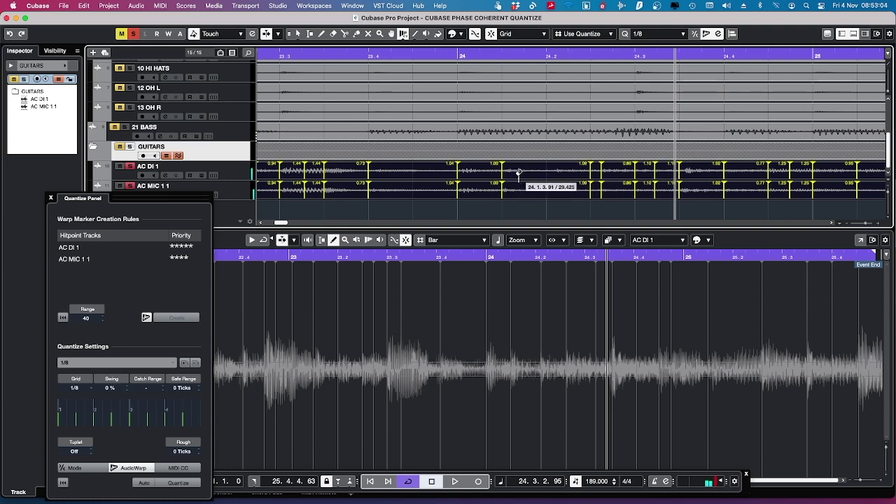
Replay the guitars from bar 24 and delete their warp markers from 24.2.3 up to 24.3.3
{"action": "left_click", "coordinate": [453, 55]}
{"action": "key", "text": "space"}
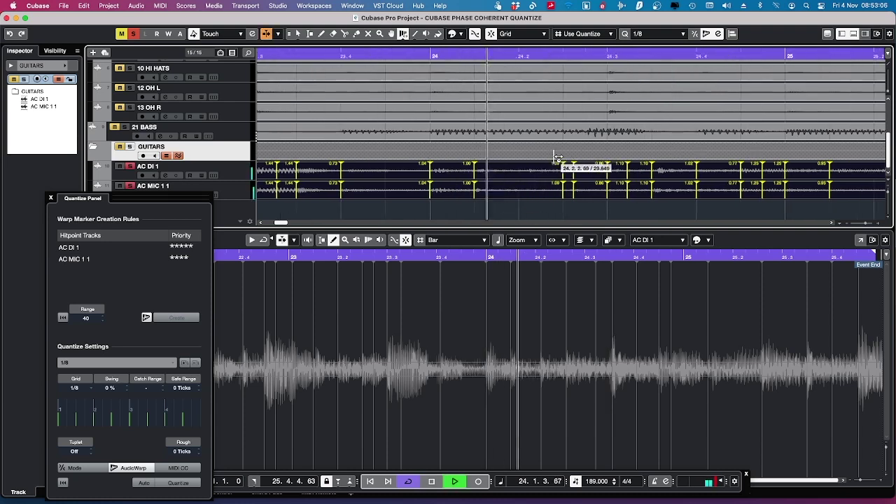
{"action": "key", "text": "space"}
{"action": "left_click", "coordinate": [546, 172], "text": "alt"}
{"action": "left_click", "coordinate": [557, 172], "text": "alt"}
{"action": "left_click", "coordinate": [590, 172], "text": "alt"}
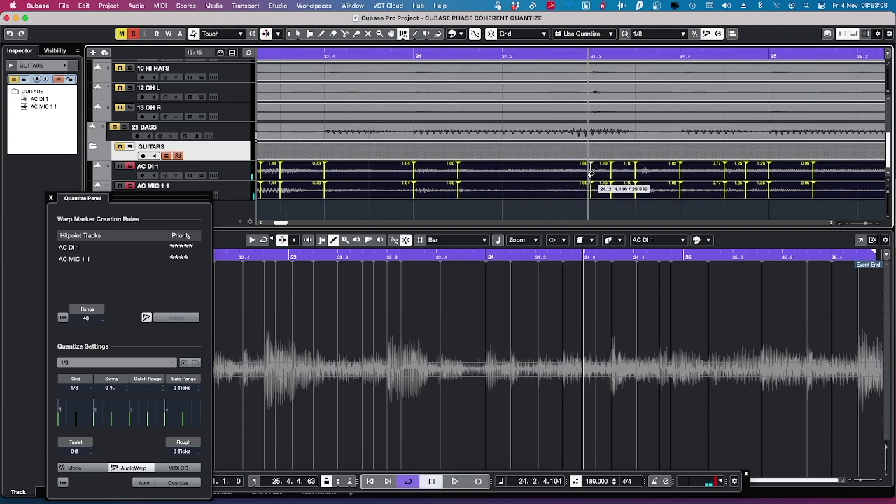
{"action": "left_click", "coordinate": [609, 173], "text": "alt"}
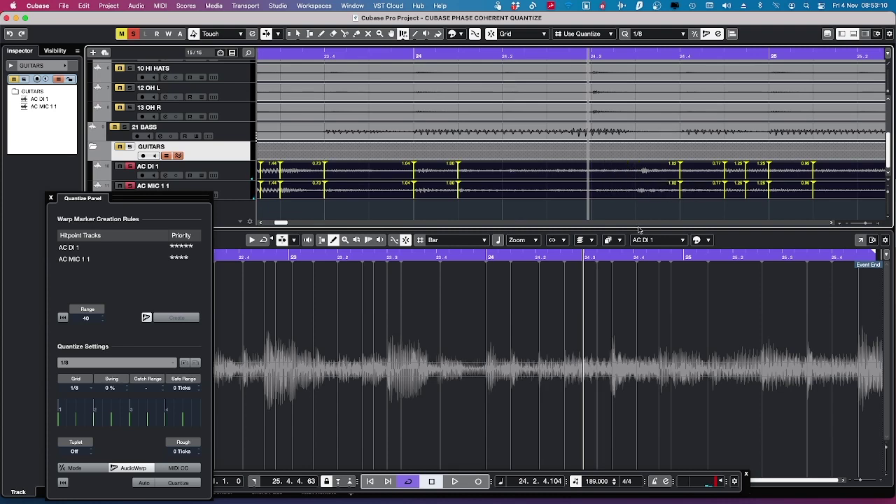
Add guitar warp markers at 24.2.1, 24.2.3 and 24.3.3, and play the guitars from bar 24
{"action": "left_click", "coordinate": [415, 54]}
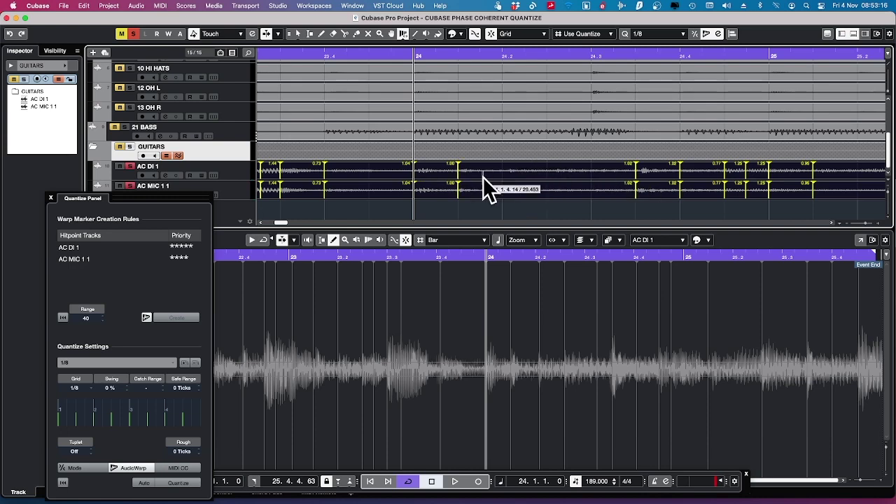
{"action": "key", "text": "space"}
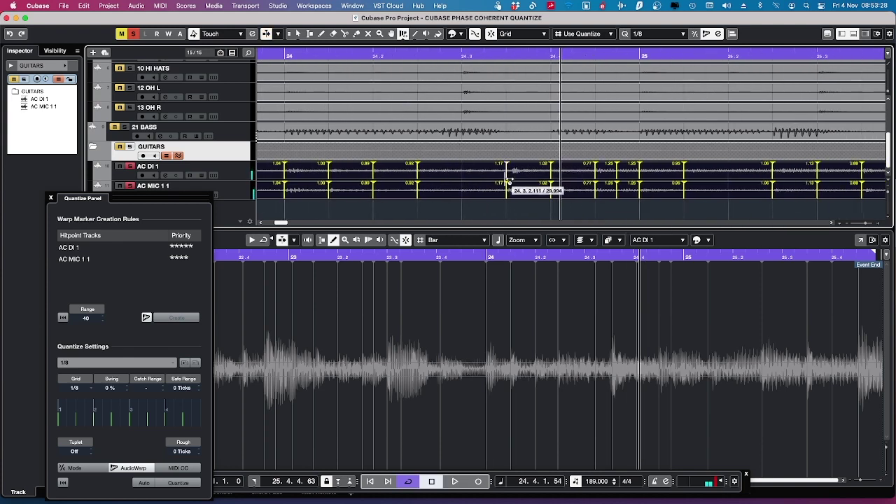
{"action": "left_click", "coordinate": [283, 56]}
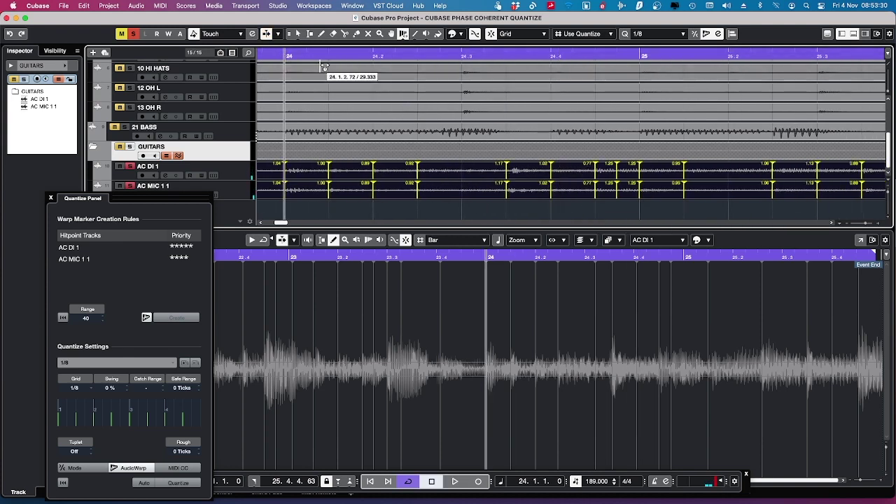
{"action": "key", "text": "space"}
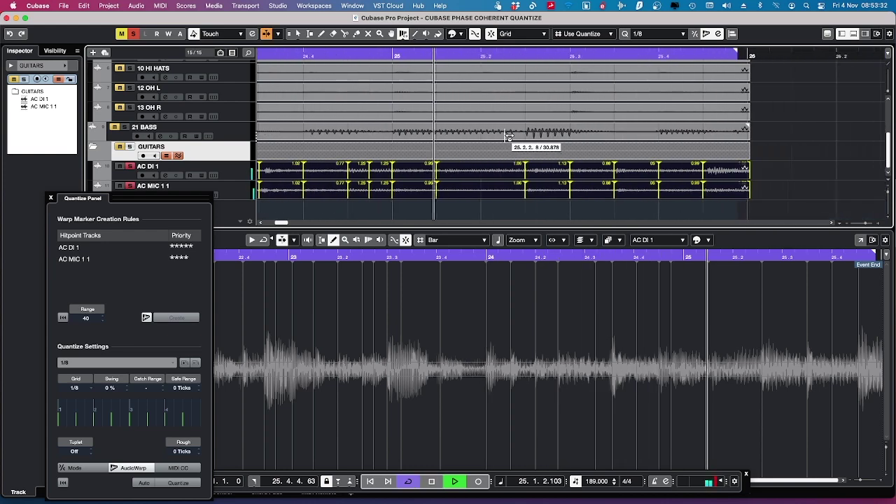
{"action": "key", "text": "space"}
Clear all solo and mute states so that the drums, bass and guitars play together
{"action": "scroll", "coordinate": [384, 180], "scroll_direction": "down", "scroll_amount": 5}
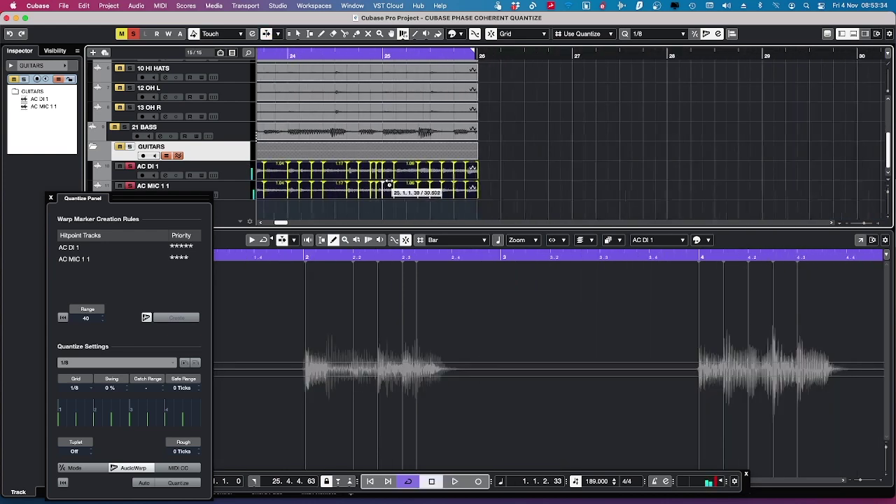
{"action": "scroll", "coordinate": [363, 150], "scroll_direction": "left", "scroll_amount": 5}
{"action": "scroll", "coordinate": [363, 150], "scroll_direction": "left", "scroll_amount": 3}
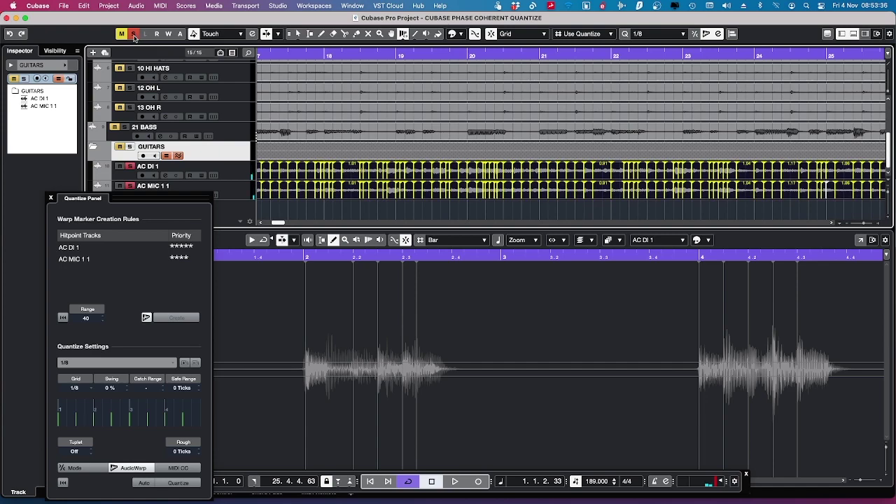
{"action": "left_click", "coordinate": [134, 38]}
{"action": "scroll", "coordinate": [392, 162], "scroll_direction": "down", "scroll_amount": 5}
{"action": "scroll", "coordinate": [392, 161], "scroll_direction": "left", "scroll_amount": 10}
{"action": "scroll", "coordinate": [392, 156], "scroll_direction": "down", "scroll_amount": 1}
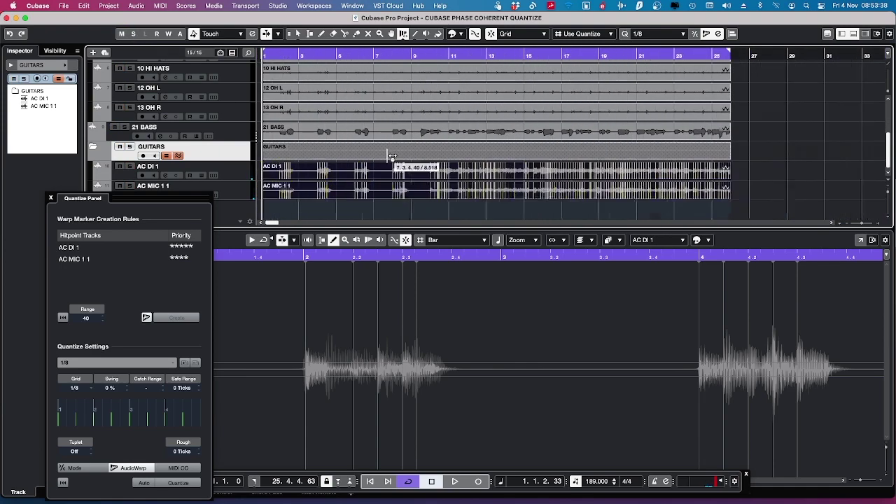
Close the Quantize Panel and the lower zone editor, leaving all tracks in the project window
{"action": "key", "text": "g"}
{"action": "scroll", "coordinate": [387, 160], "scroll_direction": "up", "scroll_amount": 5}
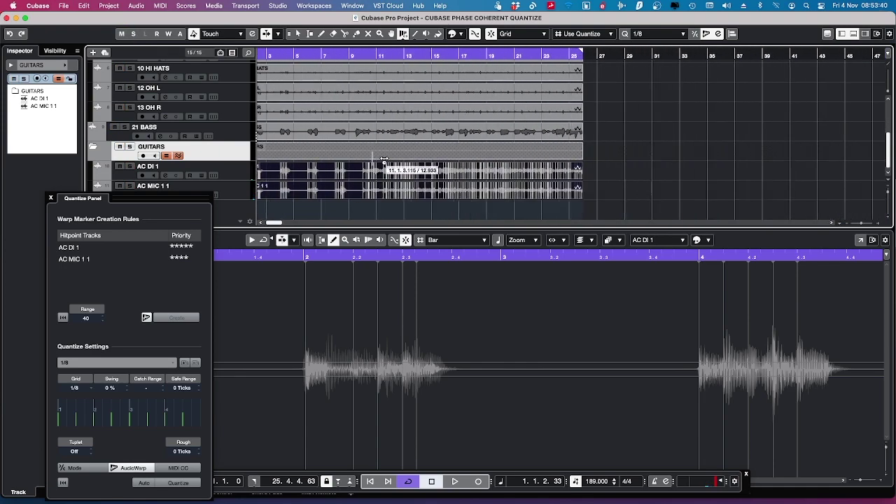
{"action": "scroll", "coordinate": [288, 135], "scroll_direction": "up", "scroll_amount": 3}
{"action": "scroll", "coordinate": [292, 136], "scroll_direction": "up", "scroll_amount": 3}
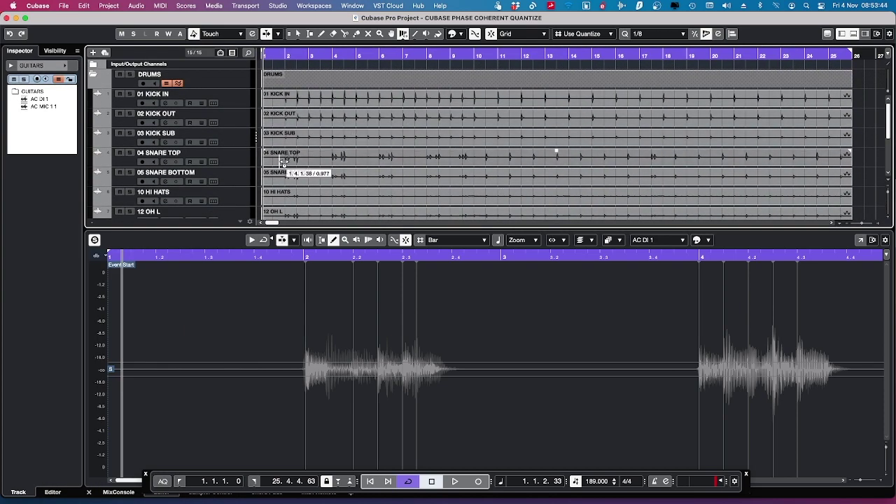
{"action": "scroll", "coordinate": [283, 163], "scroll_direction": "down", "scroll_amount": 3}
{"action": "scroll", "coordinate": [308, 140], "scroll_direction": "up", "scroll_amount": 3}
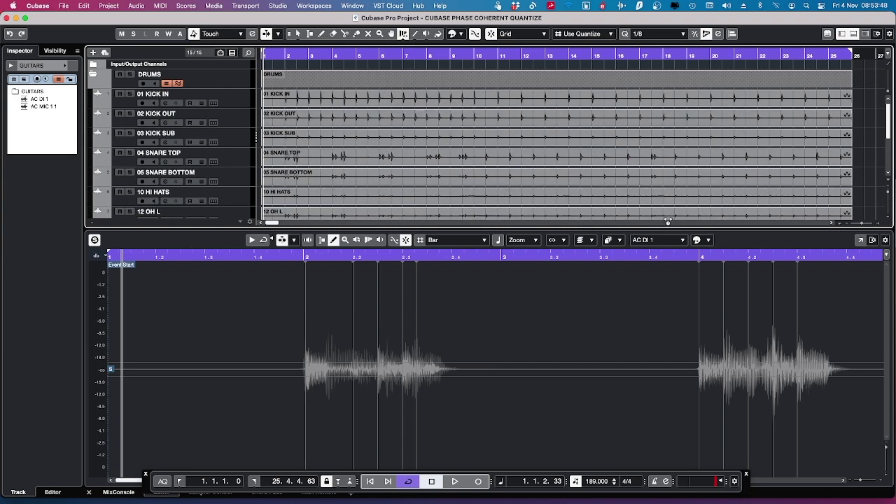
{"action": "left_click", "coordinate": [89, 494]}
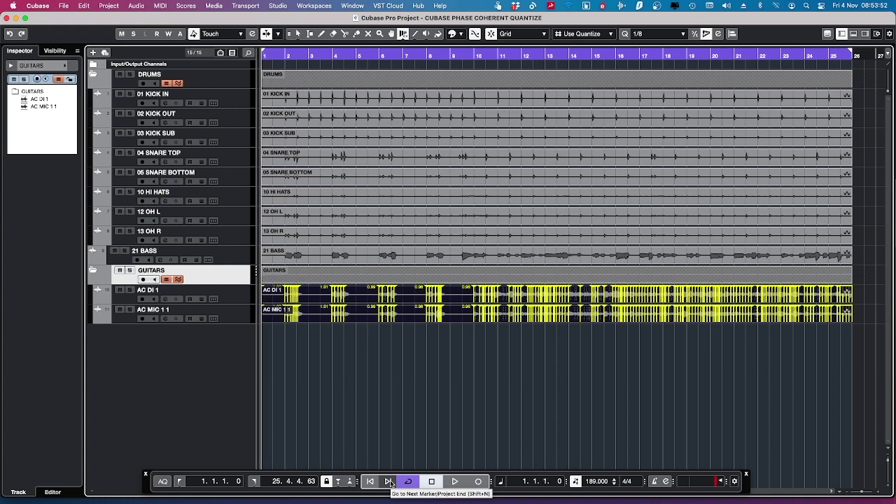
Play the full quantized arrangement of drums, bass and guitars from bar 1 to the end of bar 25
{"action": "key", "text": "space"}
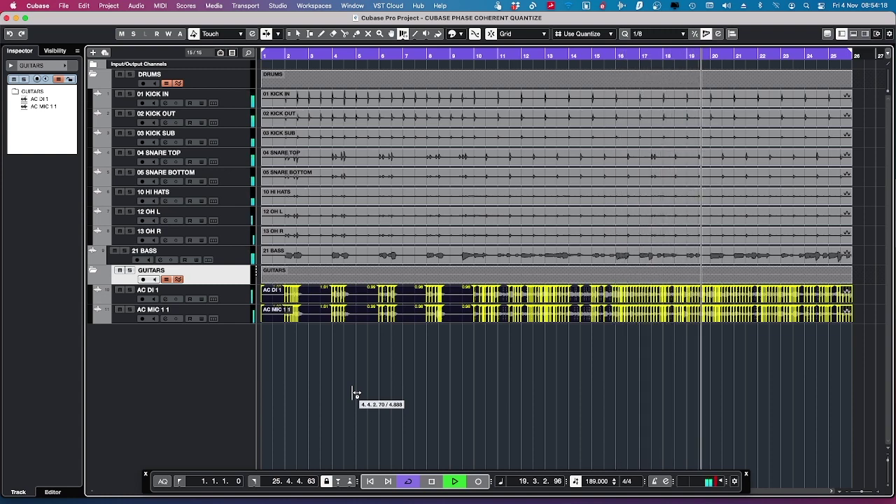
{"action": "scroll", "coordinate": [432, 356], "scroll_direction": "right", "scroll_amount": 6}
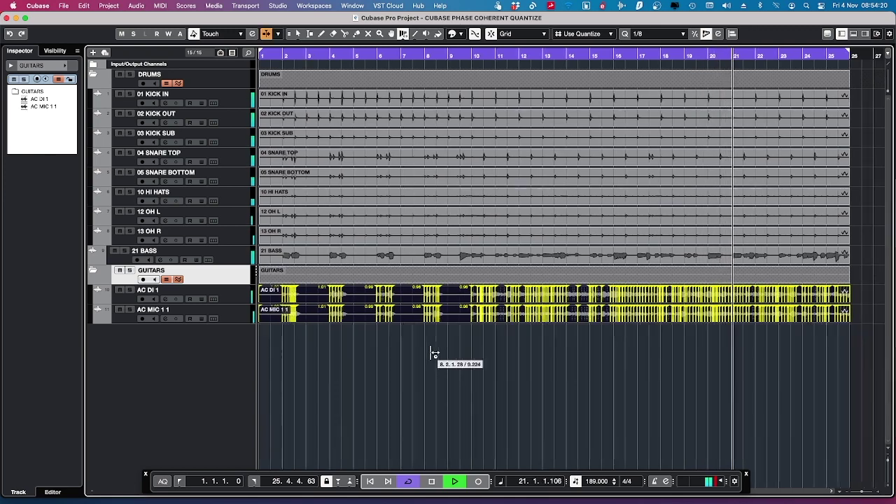
{"action": "scroll", "coordinate": [432, 356], "scroll_direction": "right", "scroll_amount": 4}
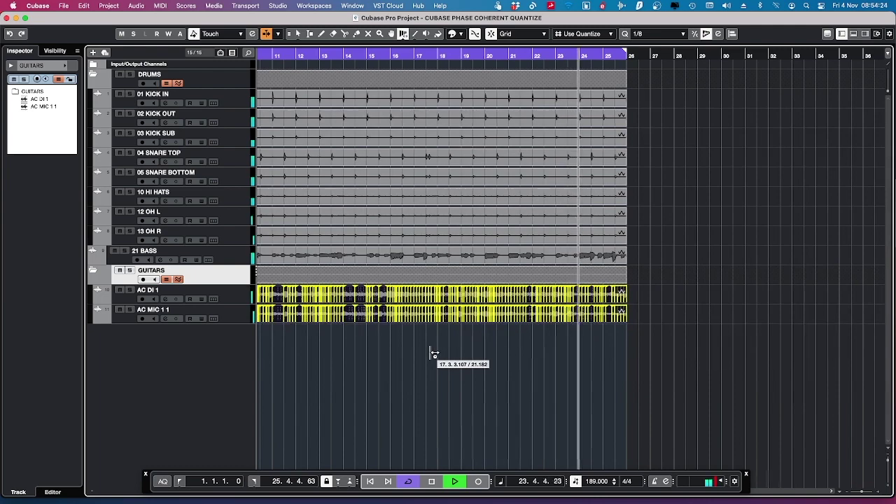
{"action": "scroll", "coordinate": [432, 355], "scroll_direction": "right", "scroll_amount": 1}
{"action": "scroll", "coordinate": [432, 355], "scroll_direction": "right", "scroll_amount": 2}
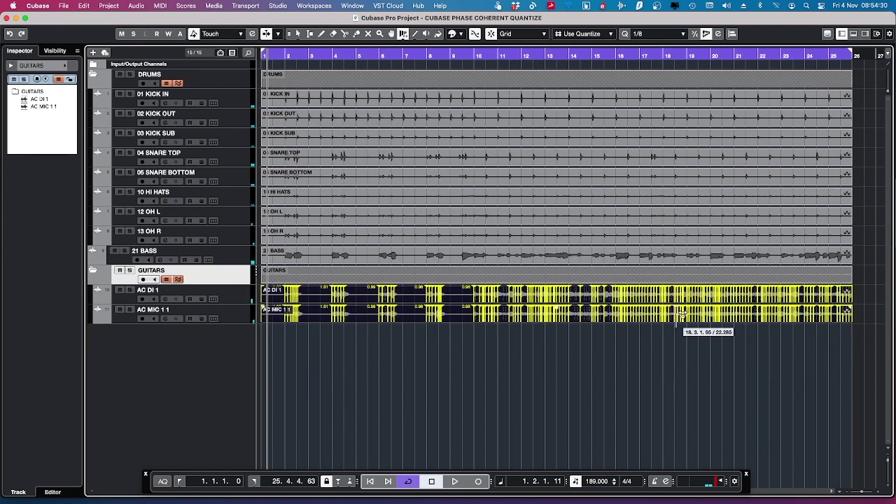
Place the project cursor at bar 14 and select the 01 KICK IN track
{"action": "scroll", "coordinate": [580, 289], "scroll_direction": "up", "scroll_amount": 5}
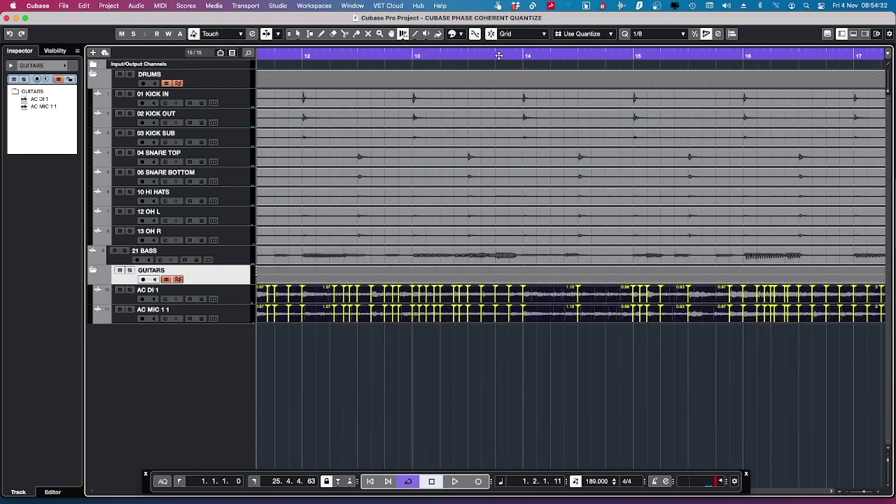
{"action": "left_click", "coordinate": [525, 64]}
{"action": "scroll", "coordinate": [609, 329], "scroll_direction": "down", "scroll_amount": 3}
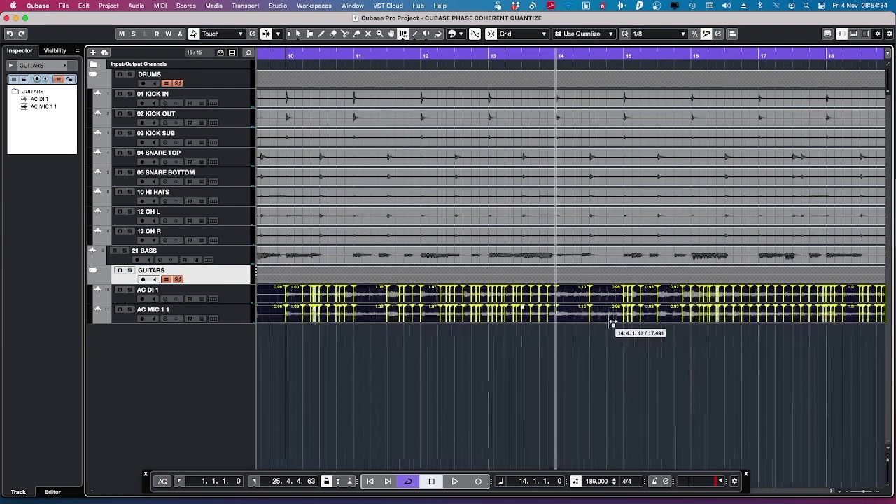
{"action": "scroll", "coordinate": [615, 324], "scroll_direction": "down", "scroll_amount": 3}
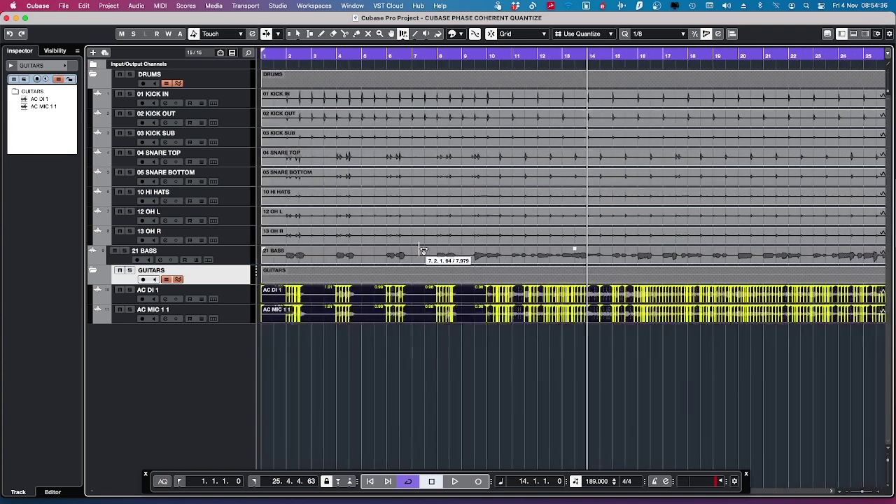
{"action": "left_click", "coordinate": [238, 101]}
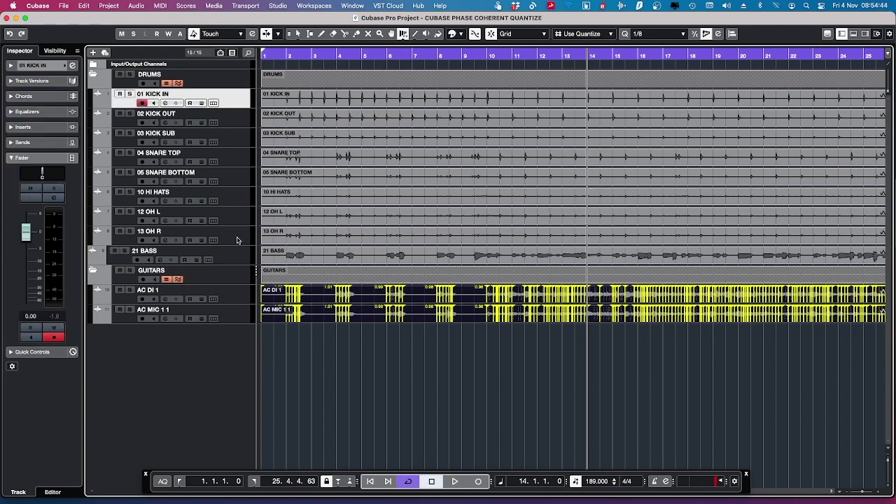